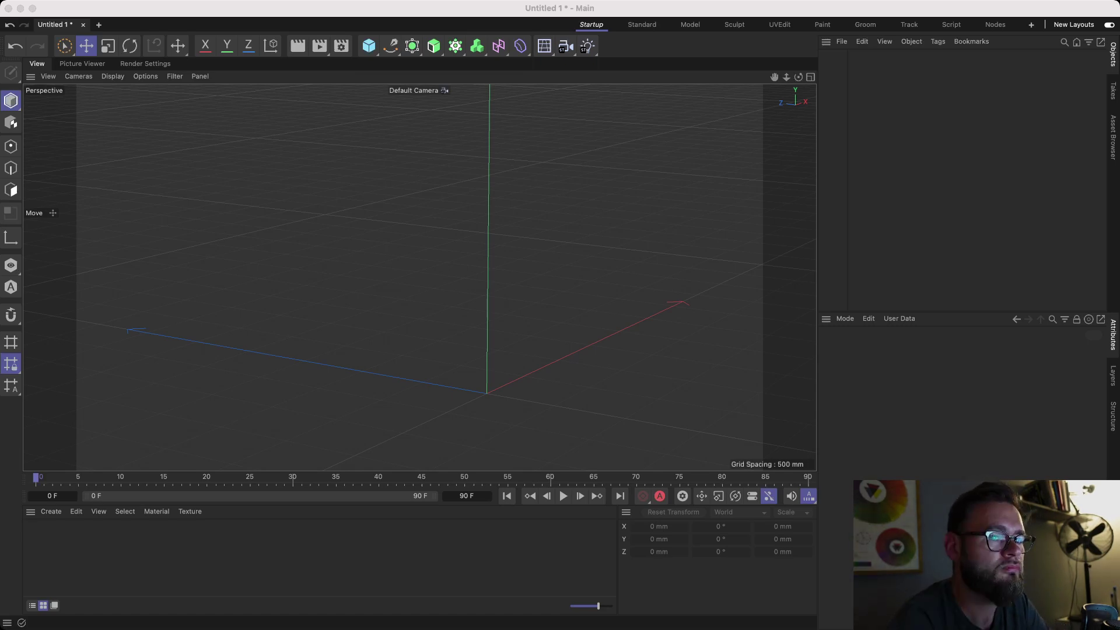
# Add a cube primitive to the scene.
pyautogui.click(913, 15)
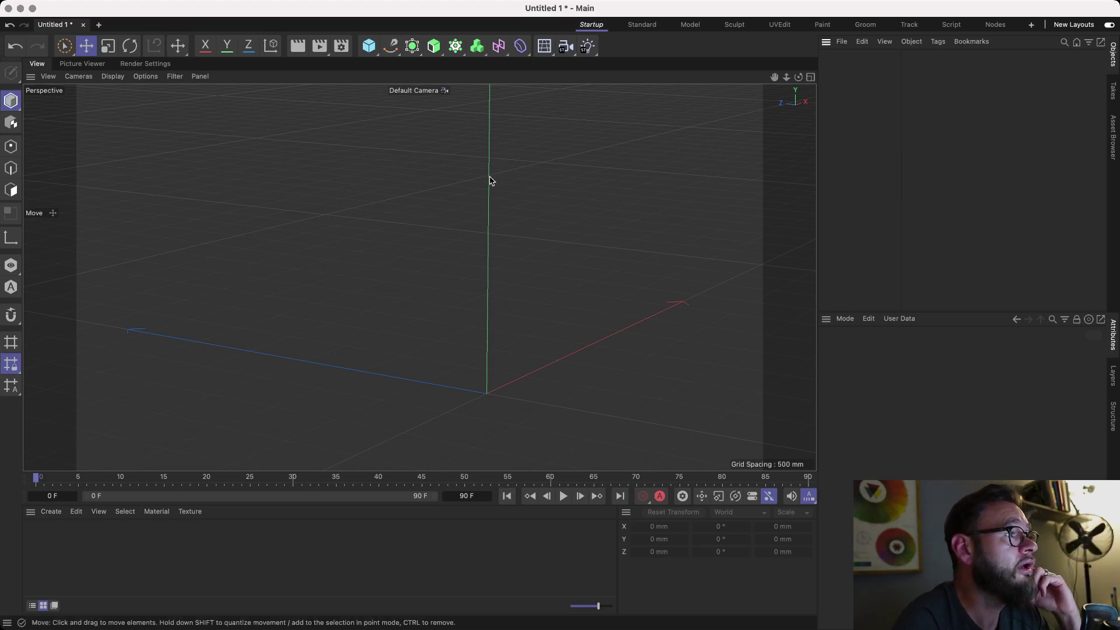
pyautogui.click(367, 50)
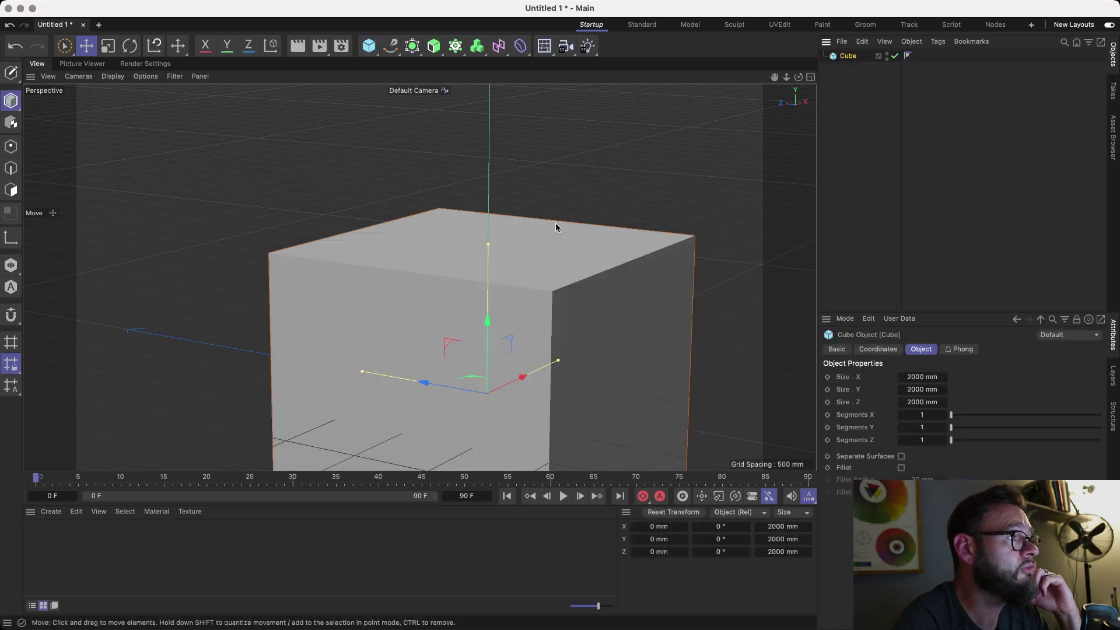
pyautogui.press('h')
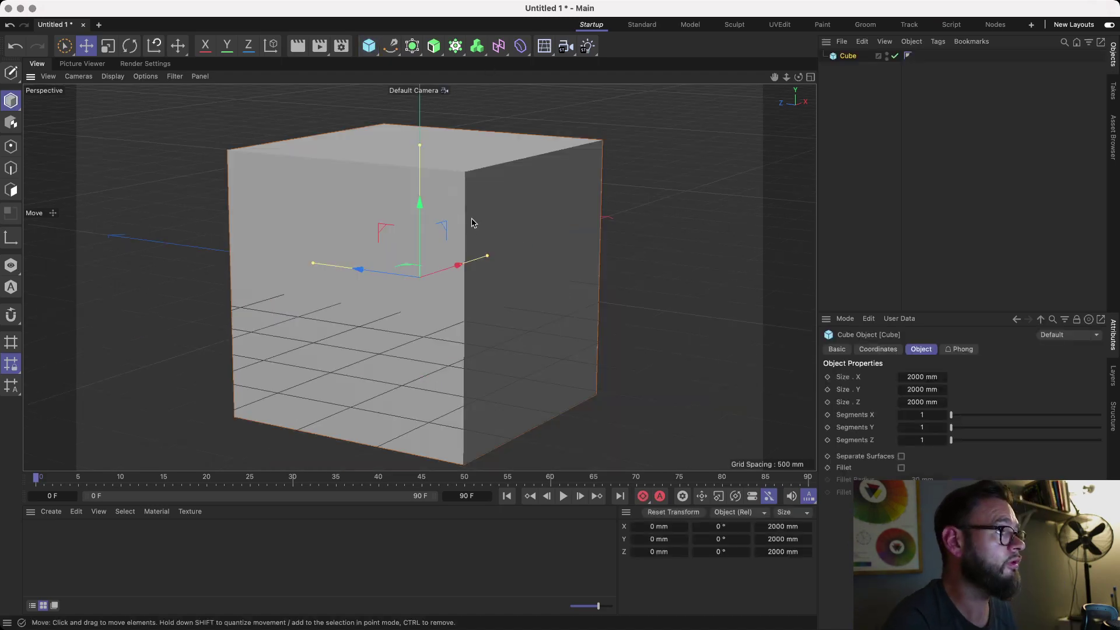
pyautogui.moveTo(474, 220)
pyautogui.keyDown('alt'); pyautogui.mouseDown()
pyautogui.moveTo(477, 238)
pyautogui.moveTo(487, 230)
pyautogui.moveTo(458, 234)
pyautogui.mouseUp(); pyautogui.keyUp('alt')
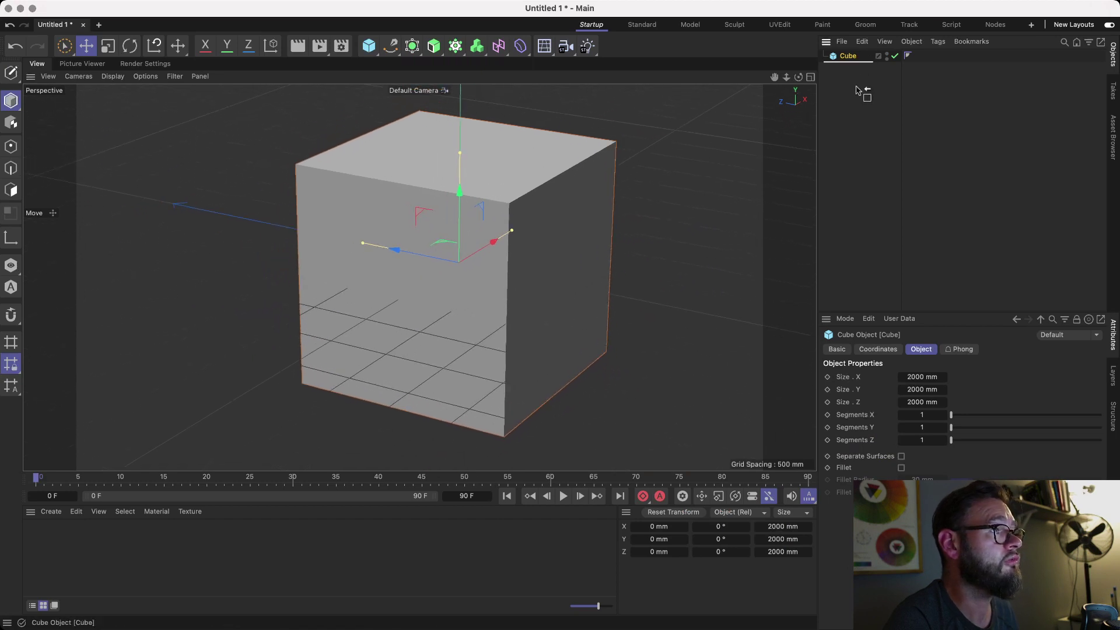
# Duplicate the cube and move the copy diagonally to about X 893 mm and Z -1088 mm, overlapping the original.
pyautogui.press('super+c')
pyautogui.press('super+v')
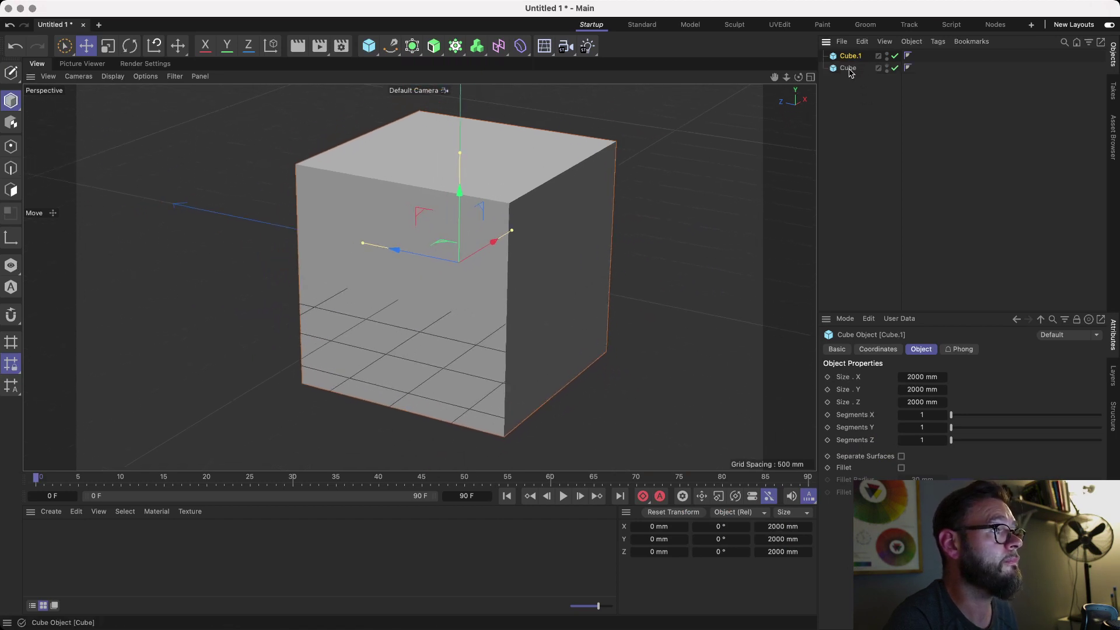
pyautogui.moveTo(511, 238); pyautogui.dragTo(648, 235)
pyautogui.keyDown('alt'); pyautogui.moveTo(671, 208); pyautogui.dragTo(561, 221, button='middle'); pyautogui.keyUp('alt')
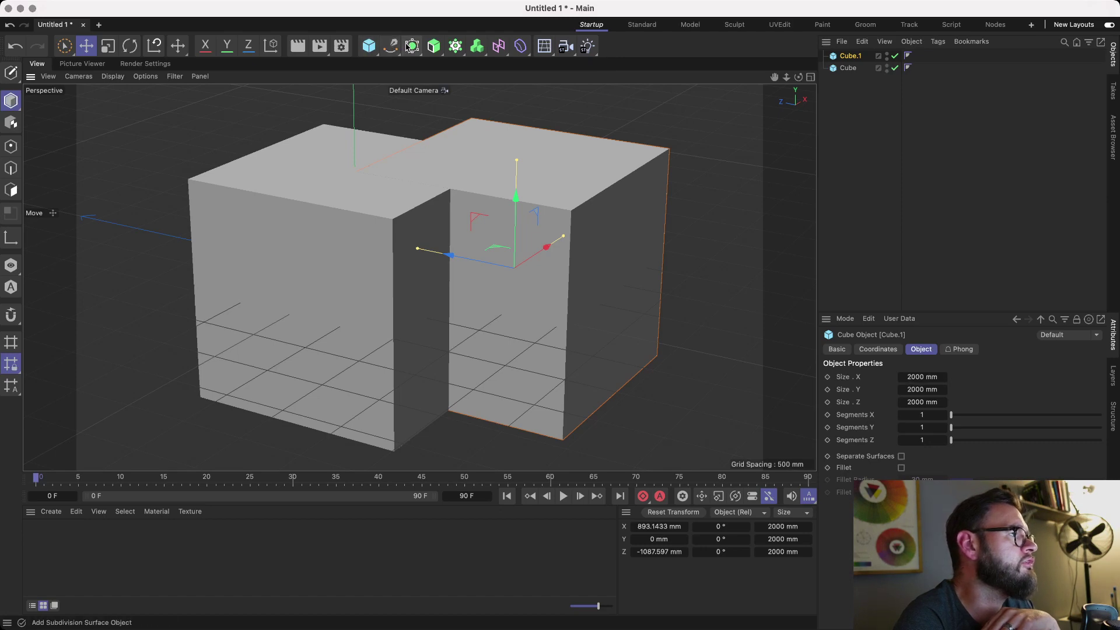
# Add a Boole object and nest both cubes inside it, with Cube.1 above Cube.
pyautogui.click(474, 139)
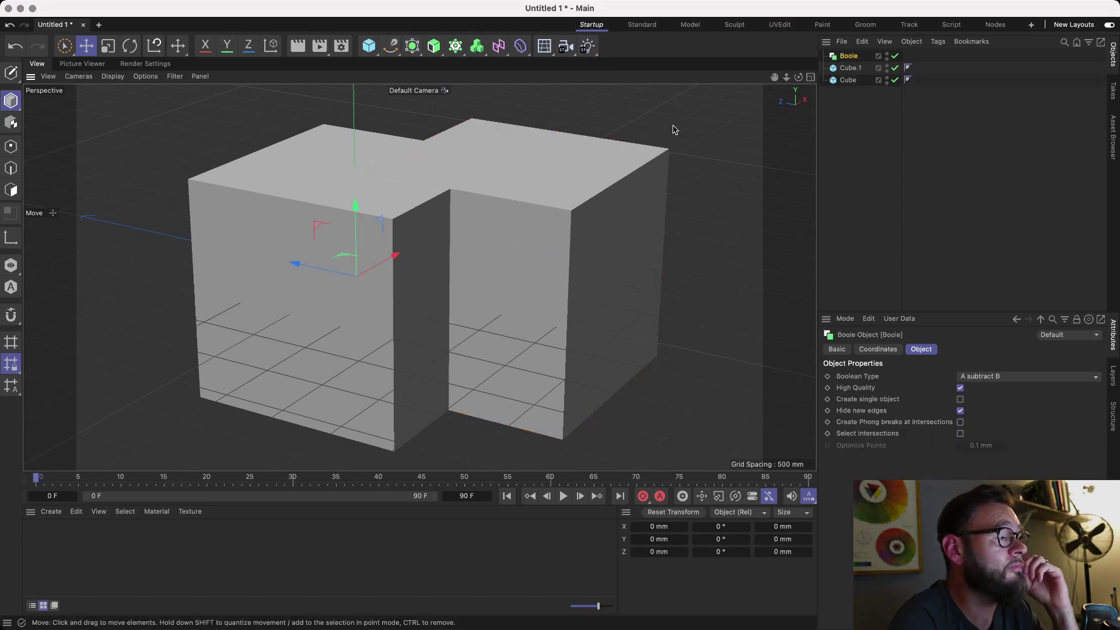
pyautogui.click(849, 81)
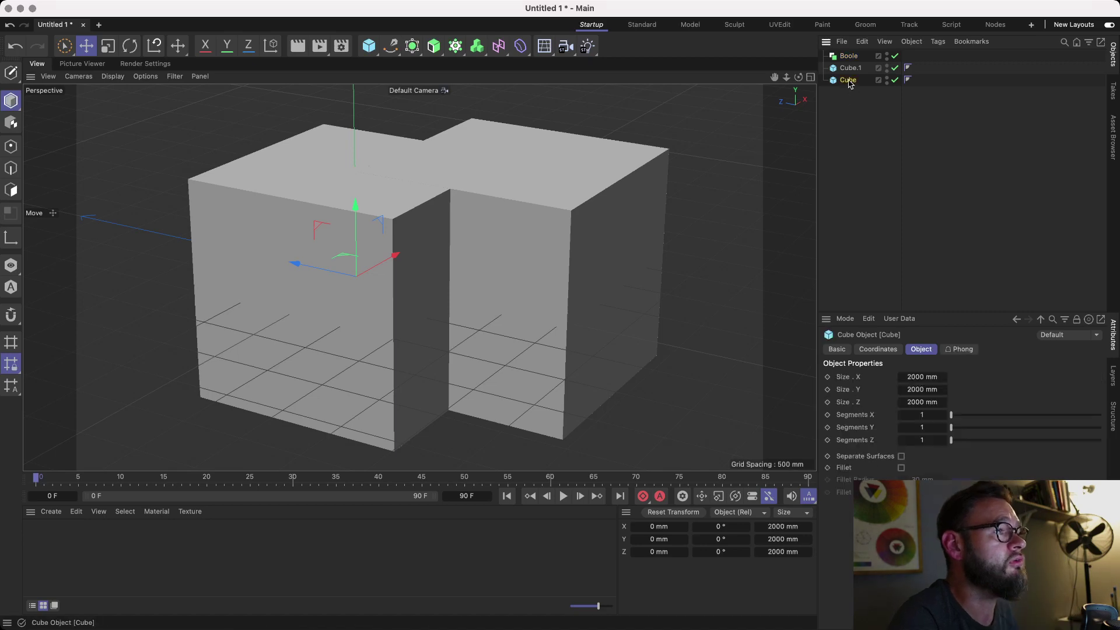
pyautogui.keyDown('shift'); pyautogui.click(850, 68); pyautogui.keyUp('shift')
pyautogui.moveTo(849, 69); pyautogui.dragTo(850, 58)
pyautogui.click(855, 69)
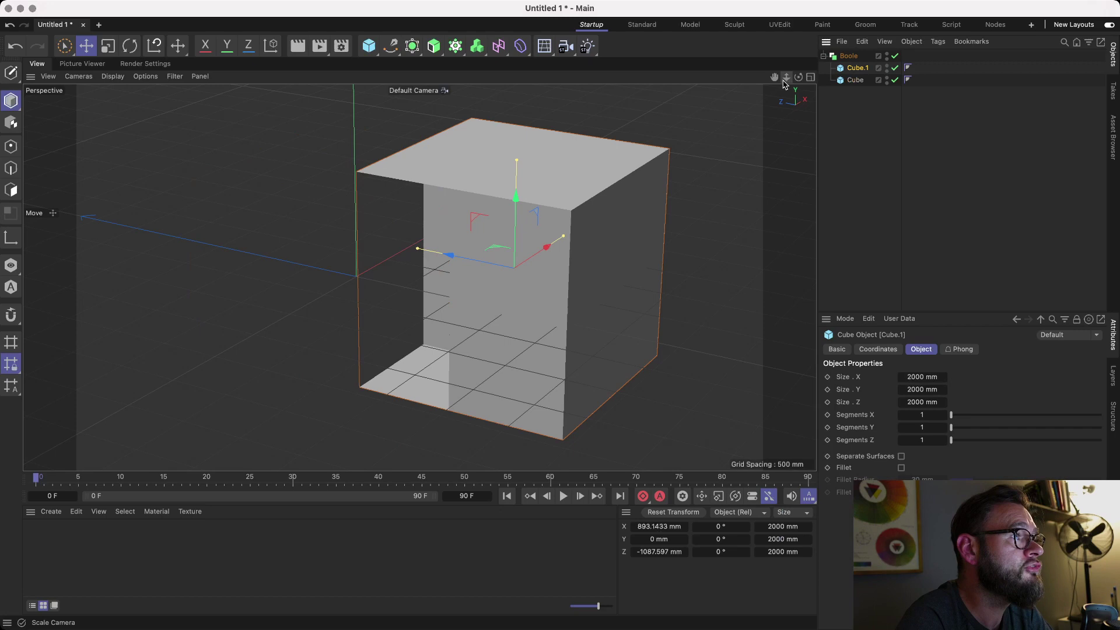
# Move Cube.1 down and along Z to about Y -617 mm and Z -1204 mm.
pyautogui.keyDown('alt'); pyautogui.moveTo(417, 249); pyautogui.dragTo(462, 273); pyautogui.keyUp('alt')
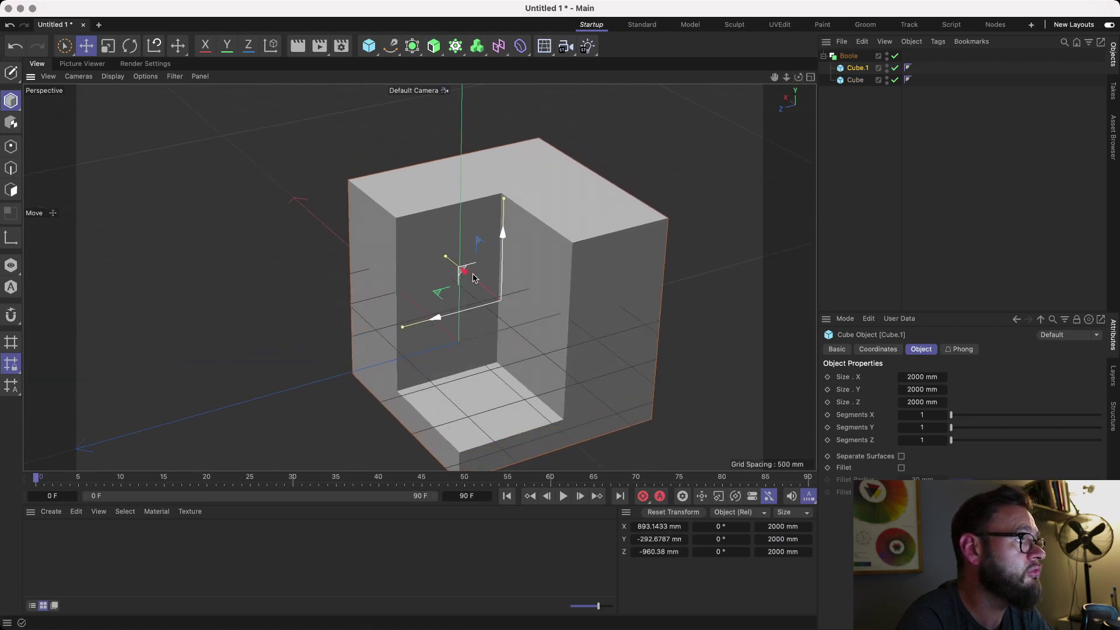
pyautogui.moveTo(466, 310); pyautogui.dragTo(489, 314)
pyautogui.moveTo(526, 272); pyautogui.dragTo(527, 313)
# Try the Fillet option on Cube.1 and turn it off again.
pyautogui.click(901, 467)
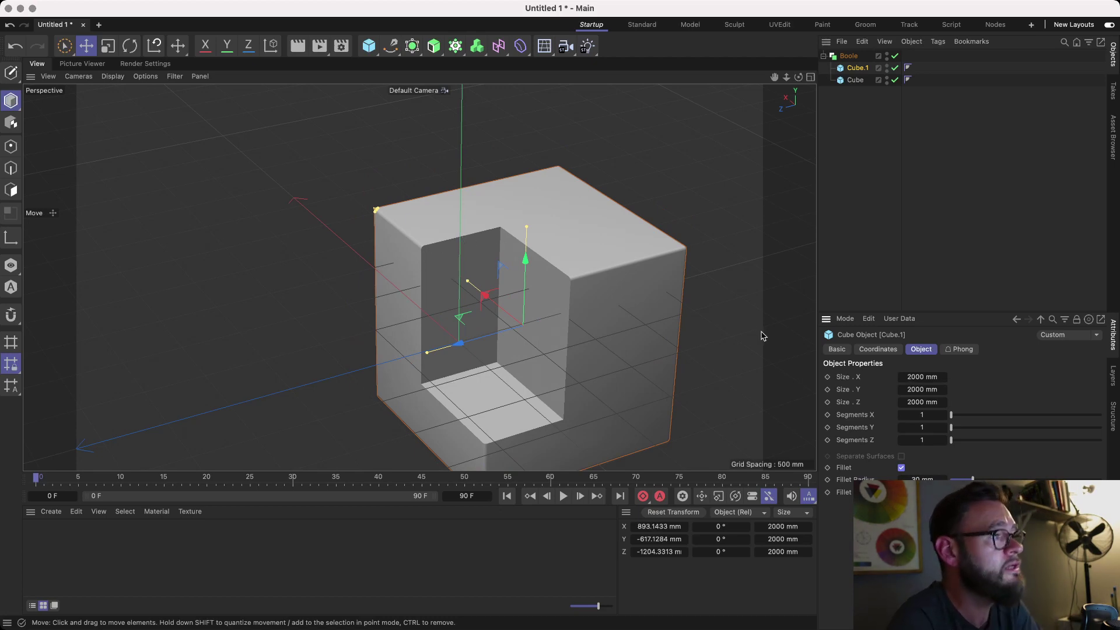
pyautogui.click(901, 467)
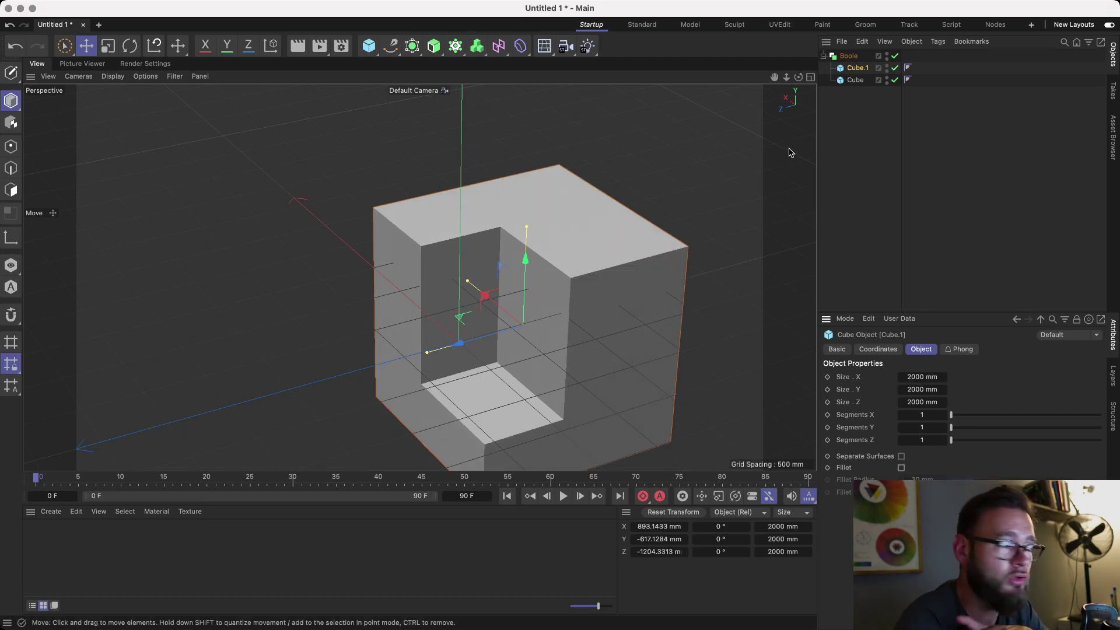
# Move Cube.1 along the X axis to about 627 mm.
pyautogui.moveTo(773, 83); pyautogui.dragTo(773, 80)
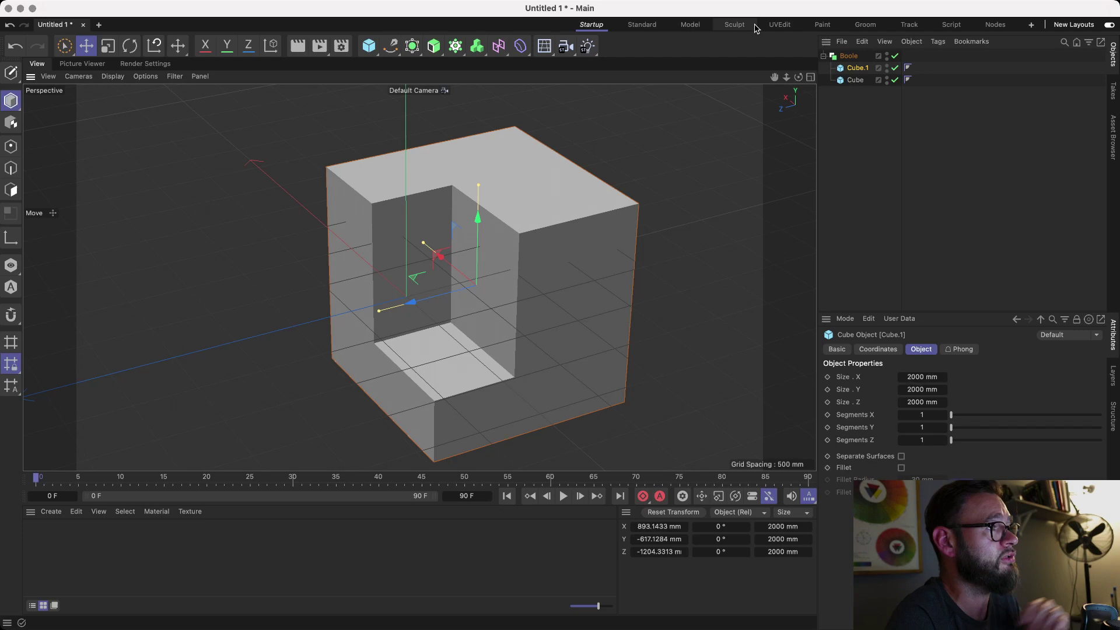
pyautogui.moveTo(799, 77); pyautogui.dragTo(869, 94)
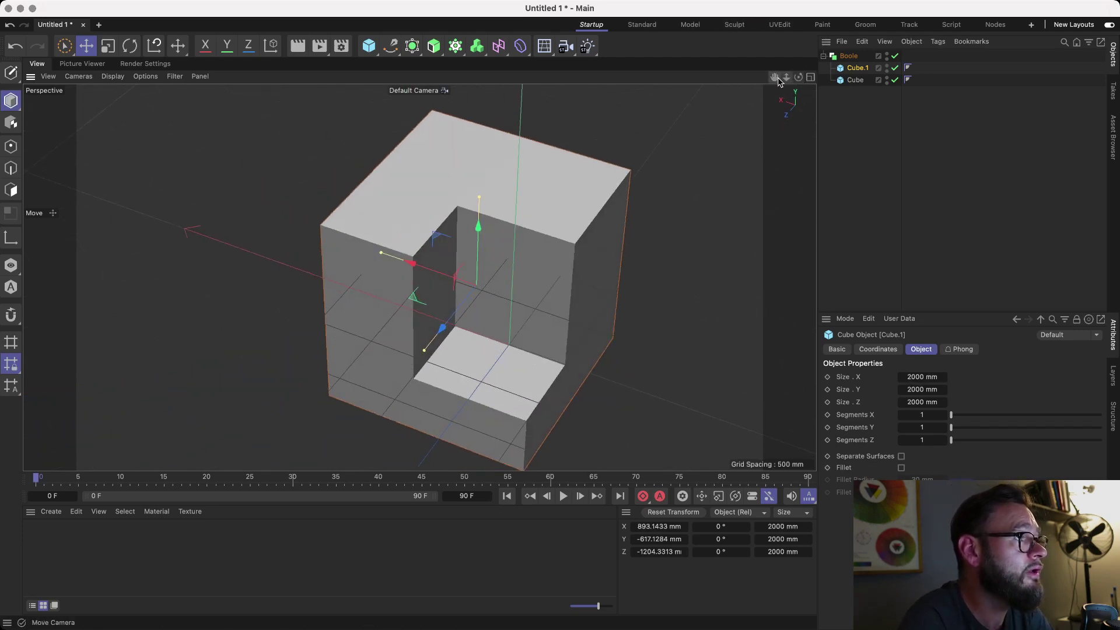
pyautogui.moveTo(779, 82); pyautogui.dragTo(775, 80)
pyautogui.moveTo(381, 250); pyautogui.dragTo(419, 256)
# Add a Volume Builder and nest the Boole object inside it.
pyautogui.click(851, 56)
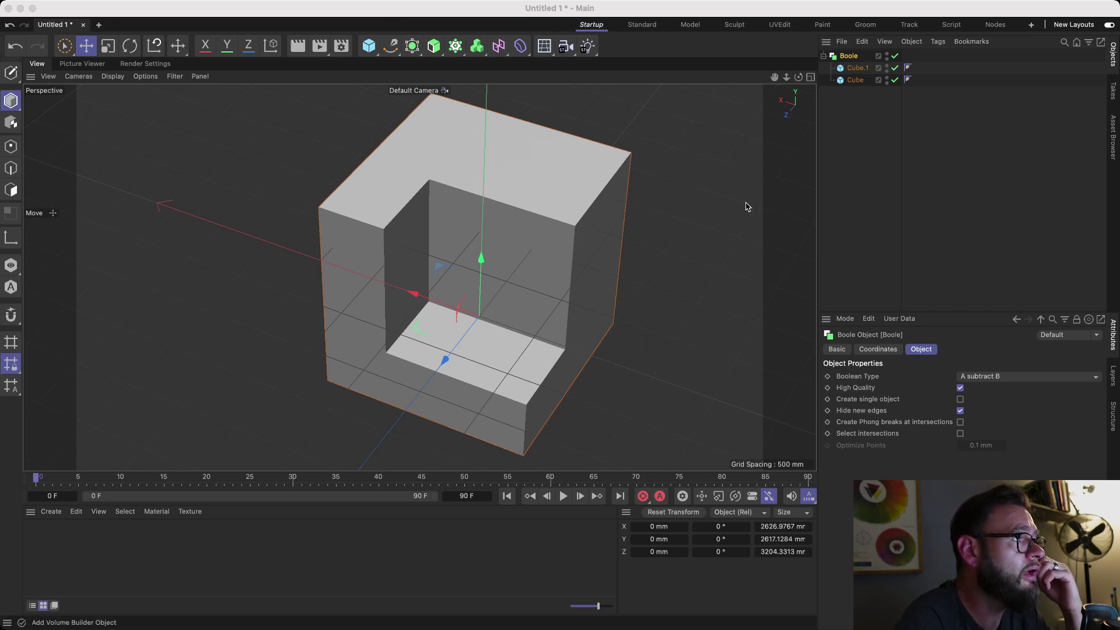
pyautogui.press('Return')
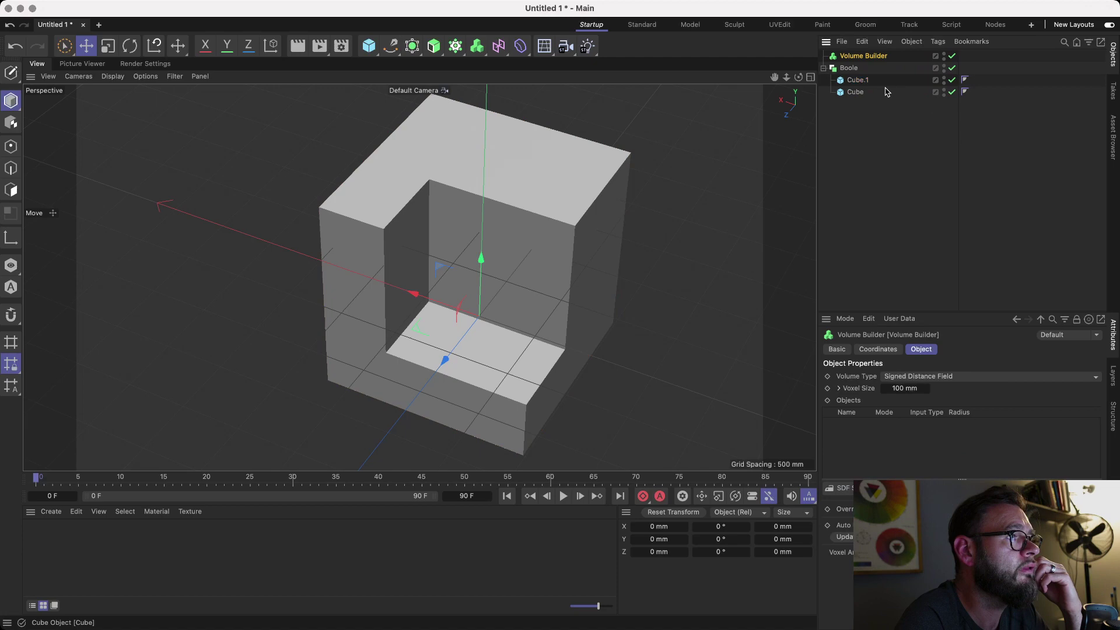
pyautogui.moveTo(849, 68); pyautogui.dragTo(859, 58)
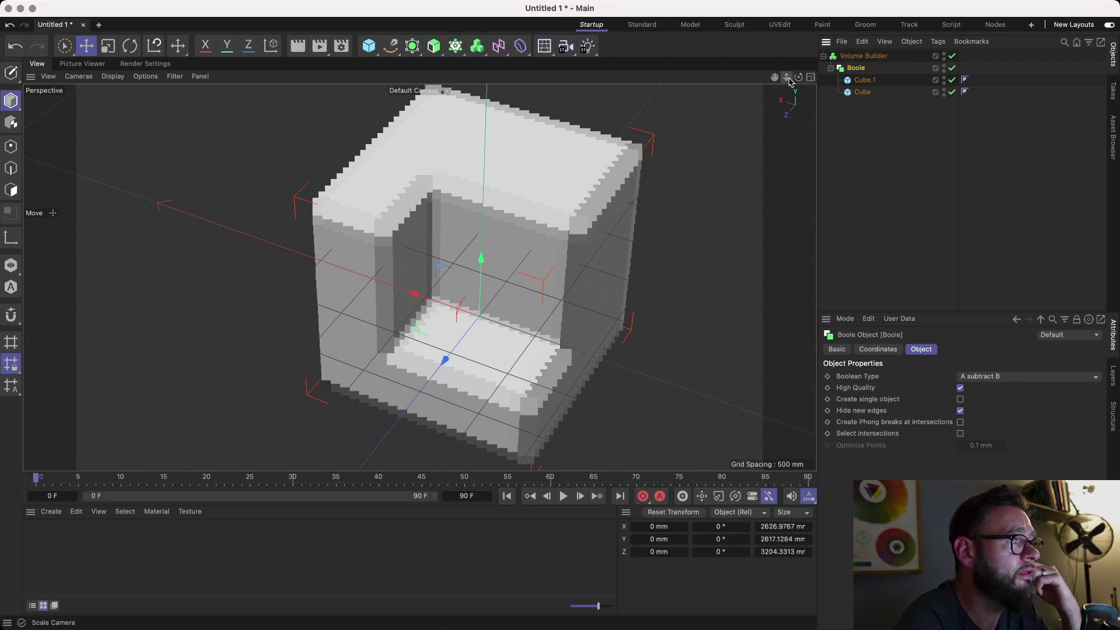
# Shift Cube.1 slightly along the Z axis to about -1177 mm.
pyautogui.moveTo(789, 81); pyautogui.dragTo(780, 54)
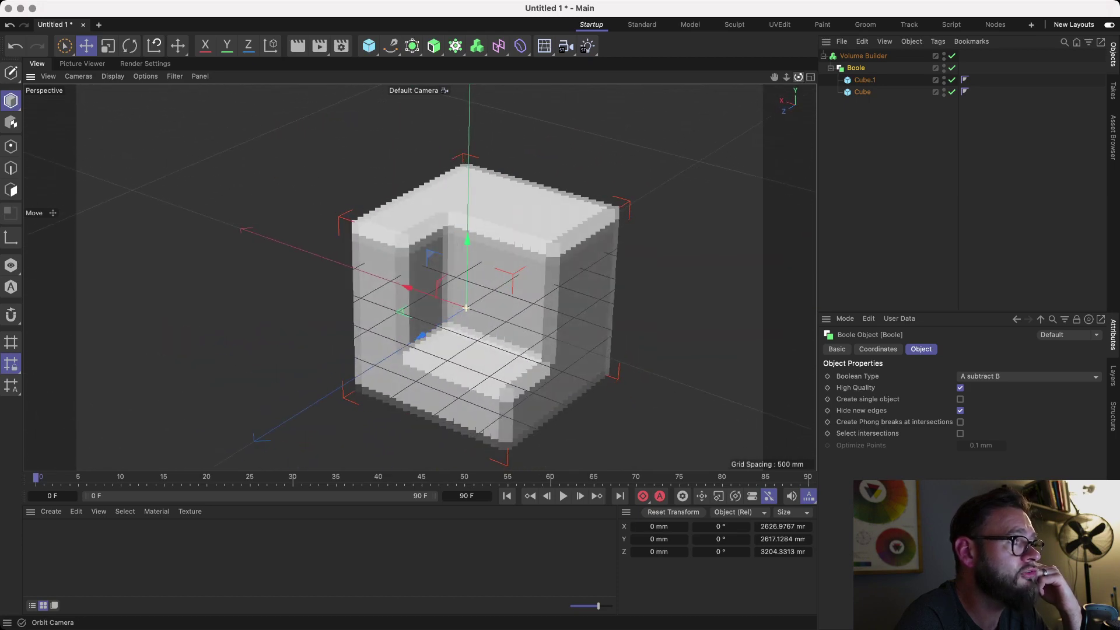
pyautogui.moveTo(665, 88); pyautogui.dragTo(659, 88)
pyautogui.click(536, 264)
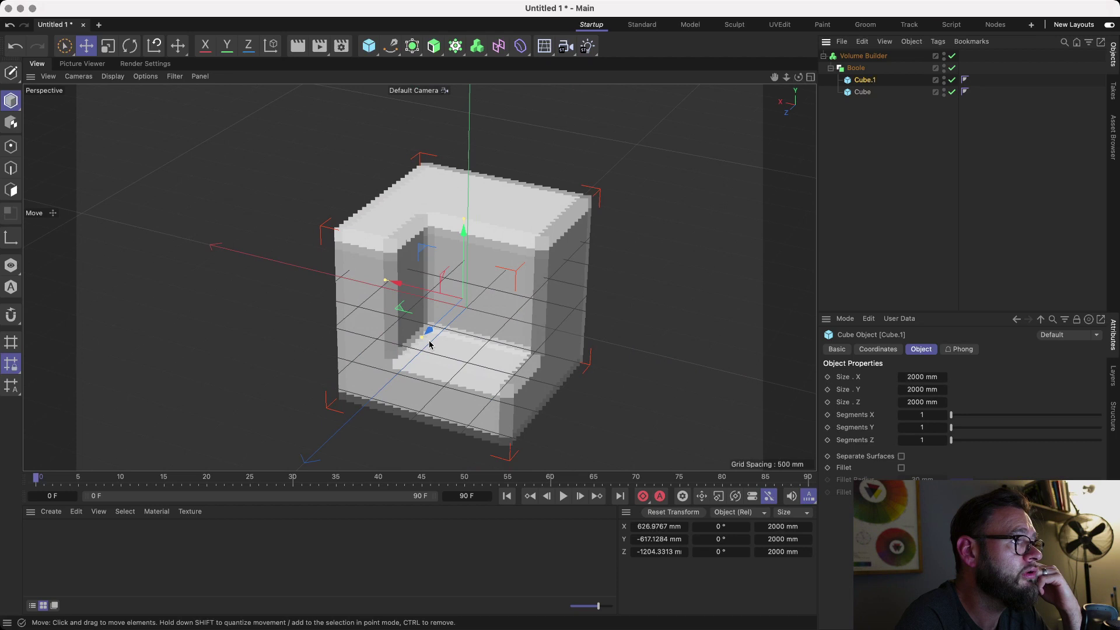
pyautogui.moveTo(429, 343)
pyautogui.mouseDown()
pyautogui.moveTo(440, 318)
pyautogui.moveTo(426, 342)
pyautogui.mouseUp()
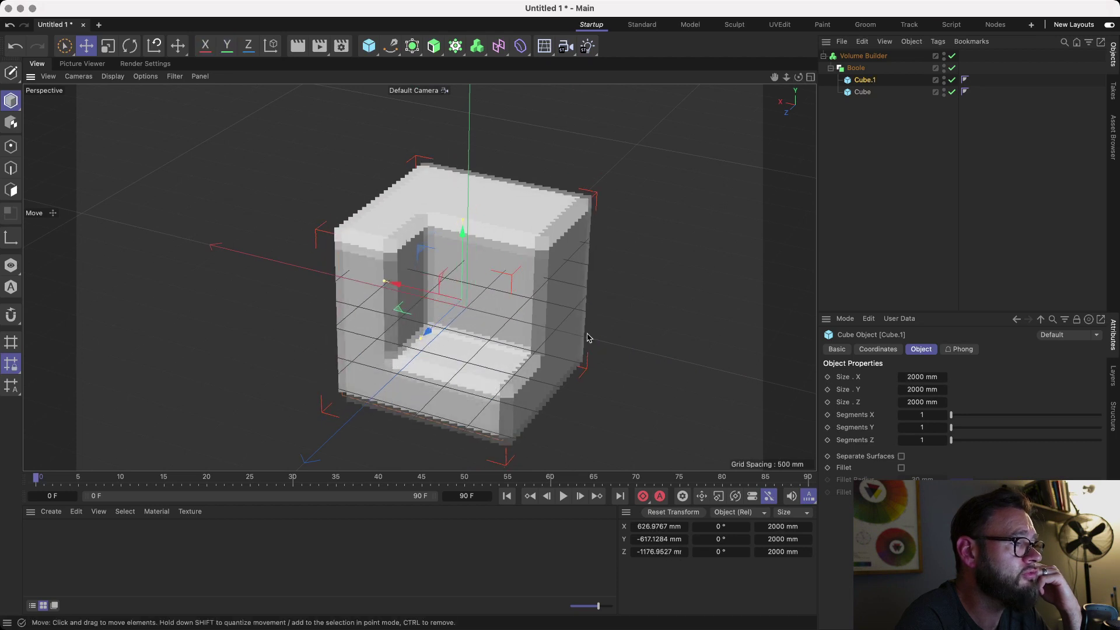
# Set the Volume Builder's voxel size to 1 mm.
pyautogui.click(860, 56)
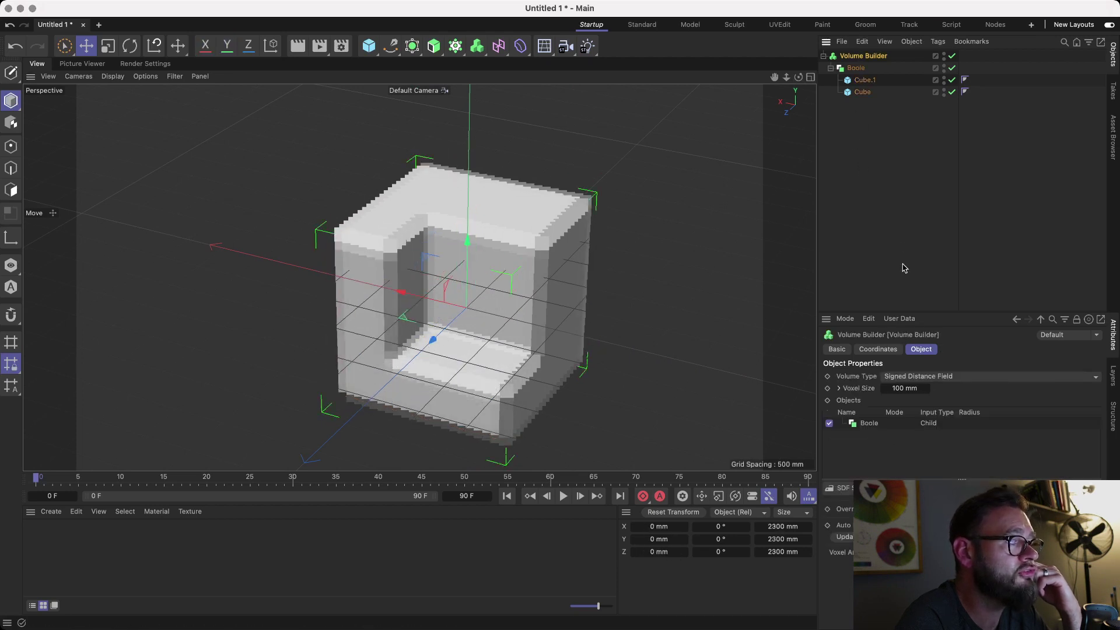
pyautogui.doubleClick(891, 389)
pyautogui.write('1')
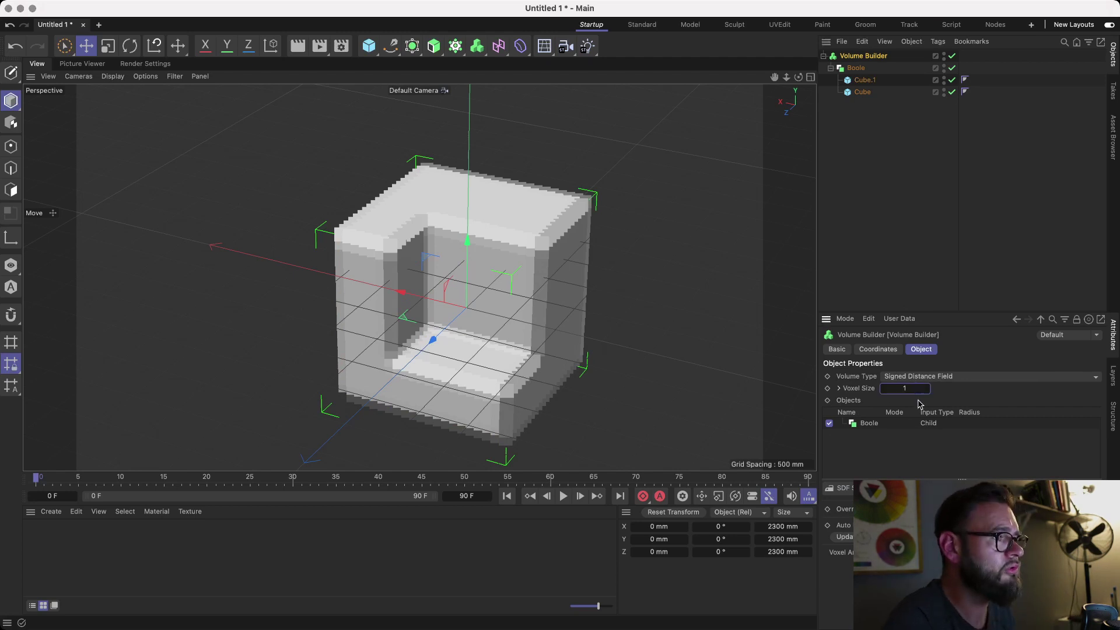
pyautogui.press('Return')
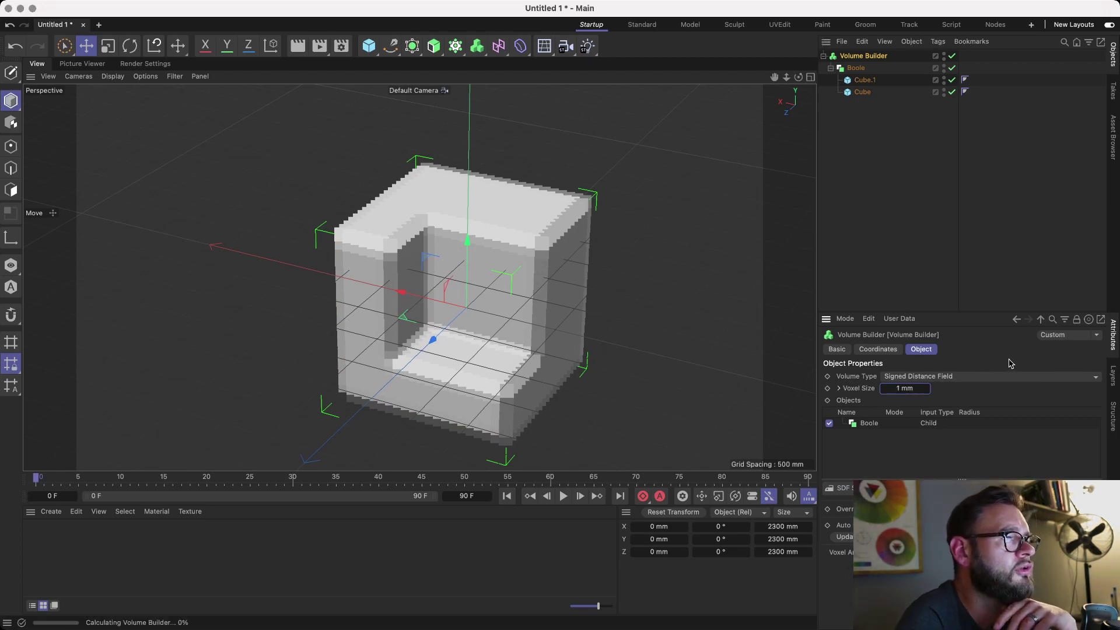
# Set the Volume Builder's voxel size to 10 mm.
pyautogui.click(911, 394)
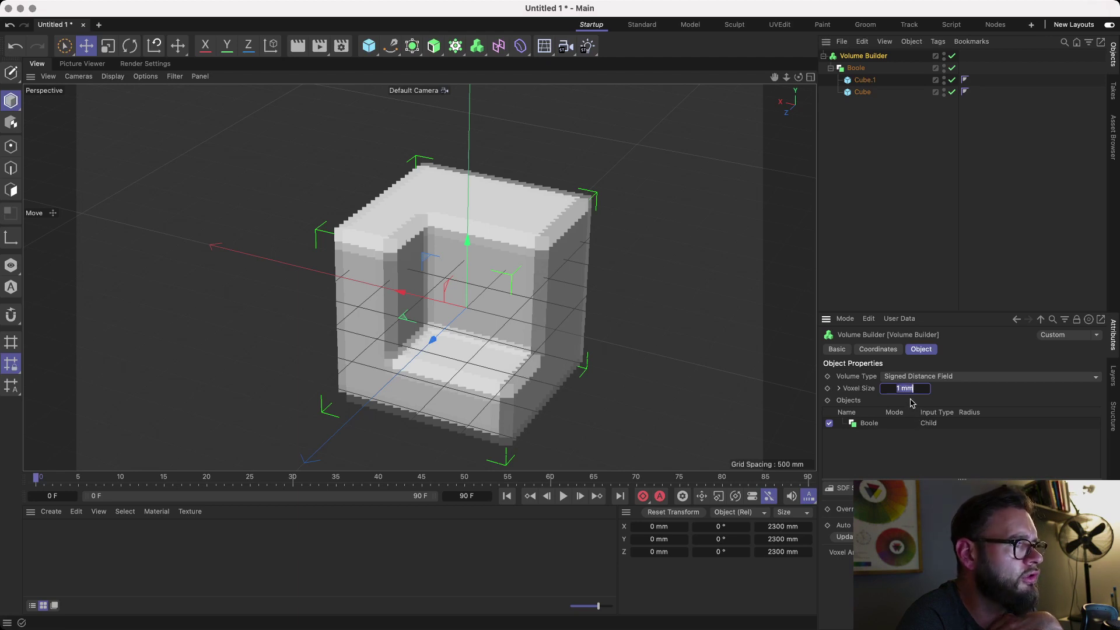
pyautogui.click(899, 389)
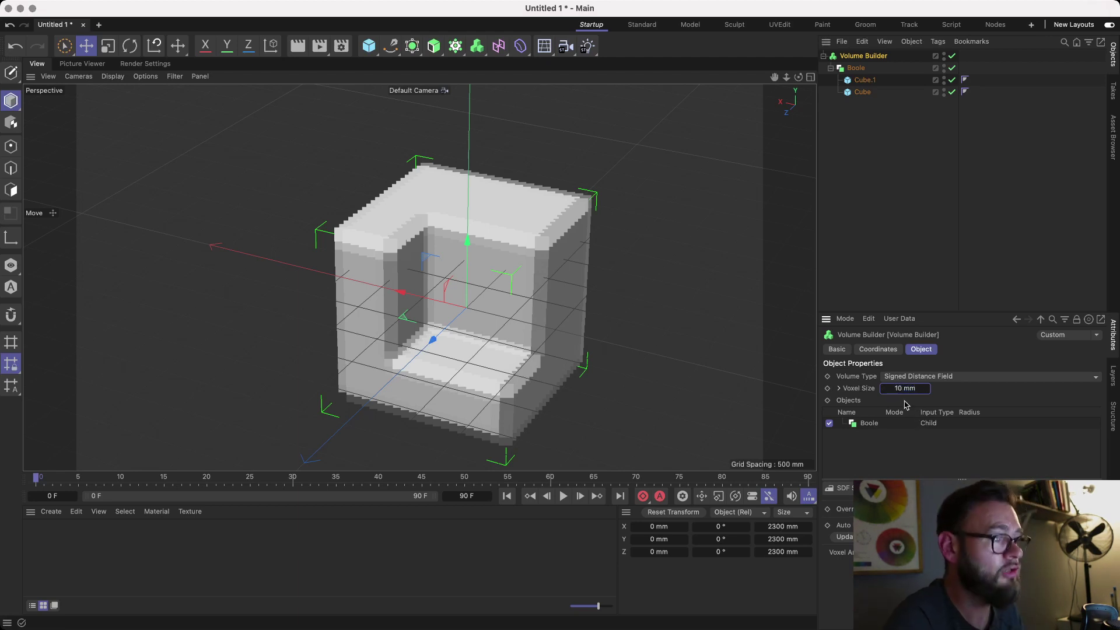
pyautogui.press('Return')
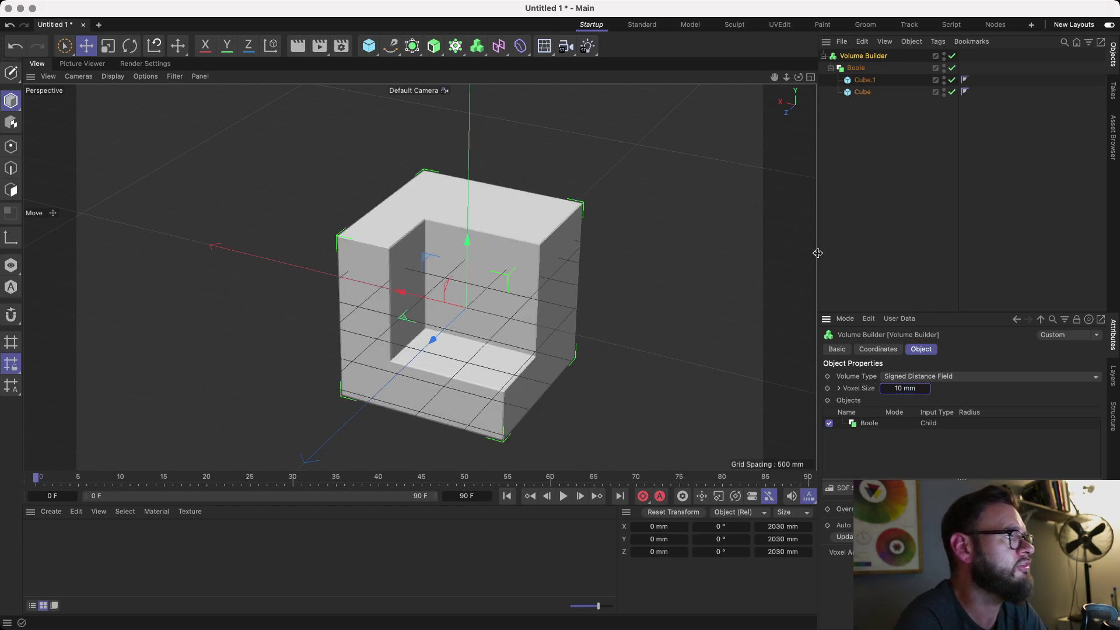
pyautogui.moveTo(798, 77)
pyautogui.mouseDown()
pyautogui.moveTo(831, 113)
pyautogui.moveTo(784, 96)
pyautogui.moveTo(784, 72)
pyautogui.moveTo(811, 80)
pyautogui.moveTo(823, 93)
pyautogui.moveTo(782, 82)
pyautogui.mouseUp()
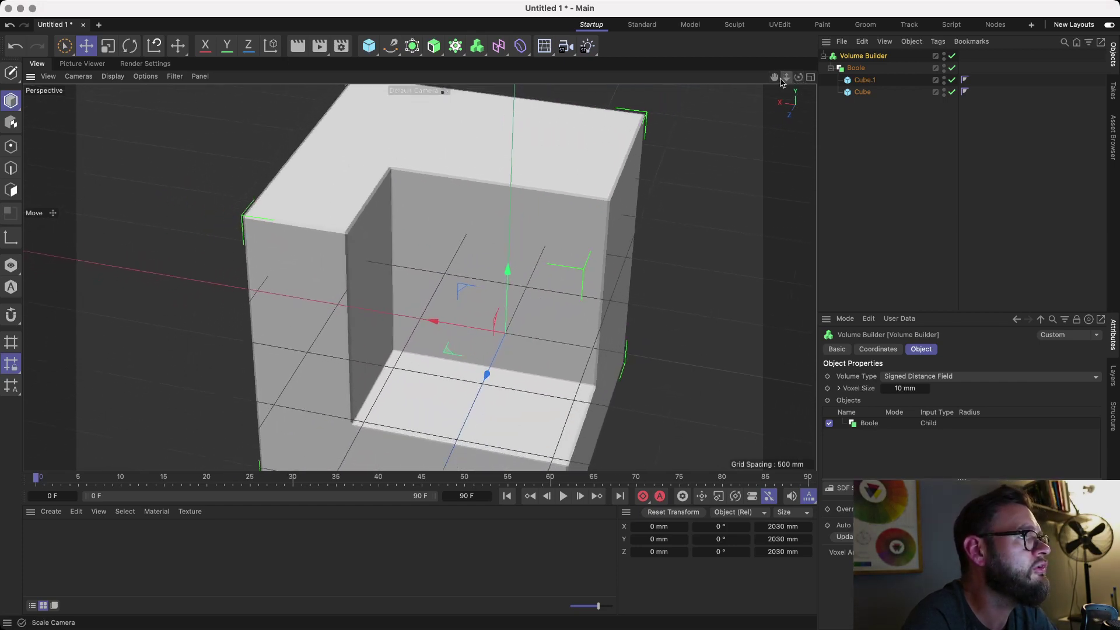
pyautogui.click(863, 80)
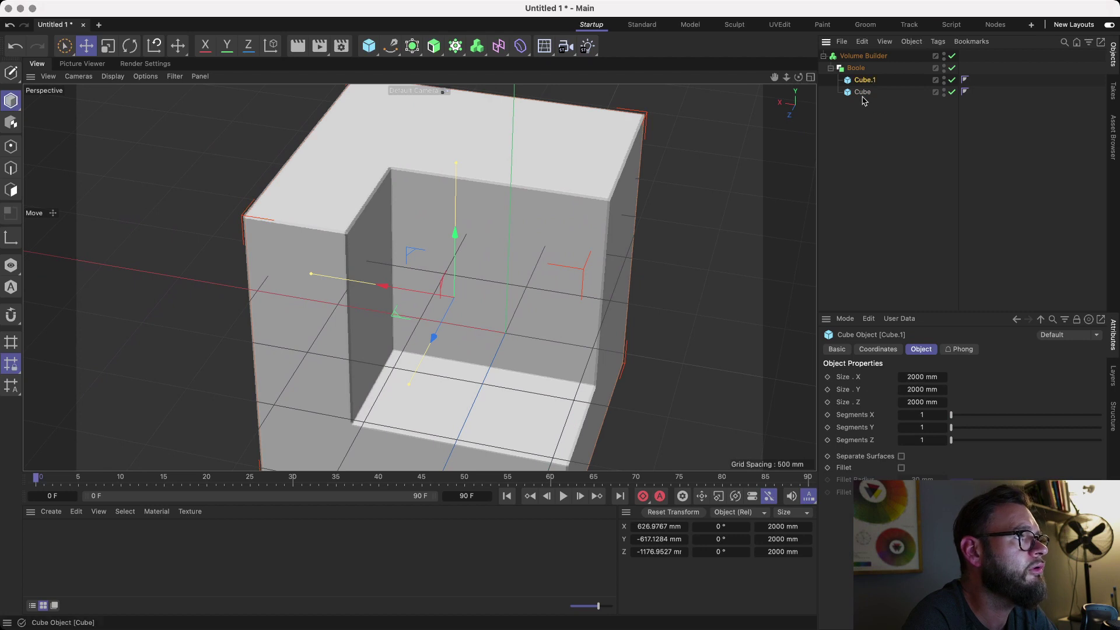
pyautogui.click(857, 94)
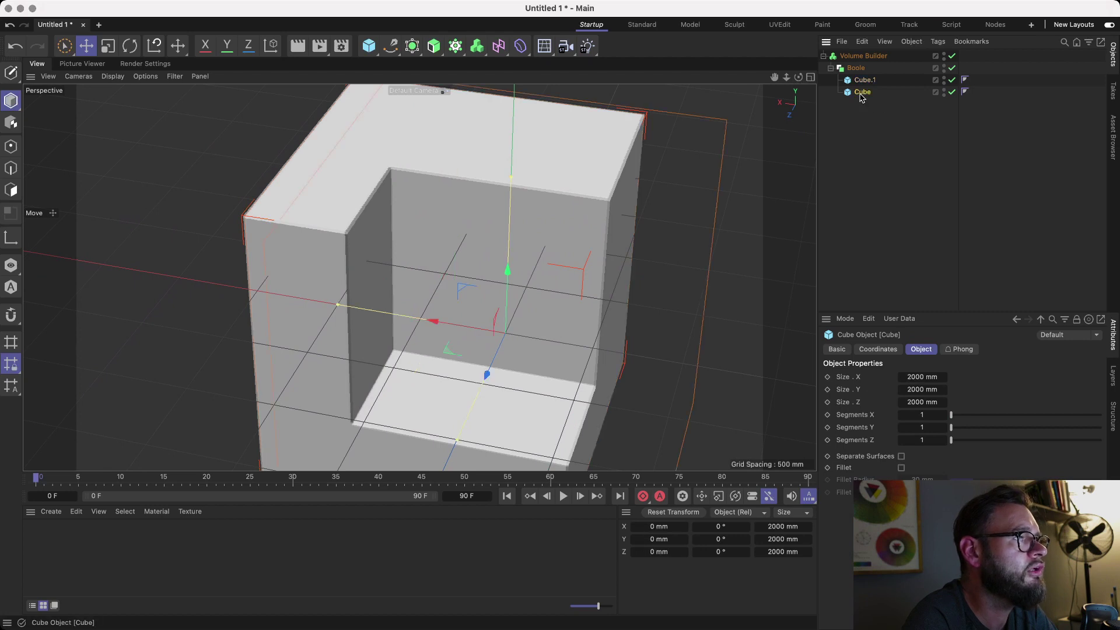
# Reduce the Volume Builder's voxel size in small decrements, finishing with an exact value of 5 mm.
pyautogui.click(857, 56)
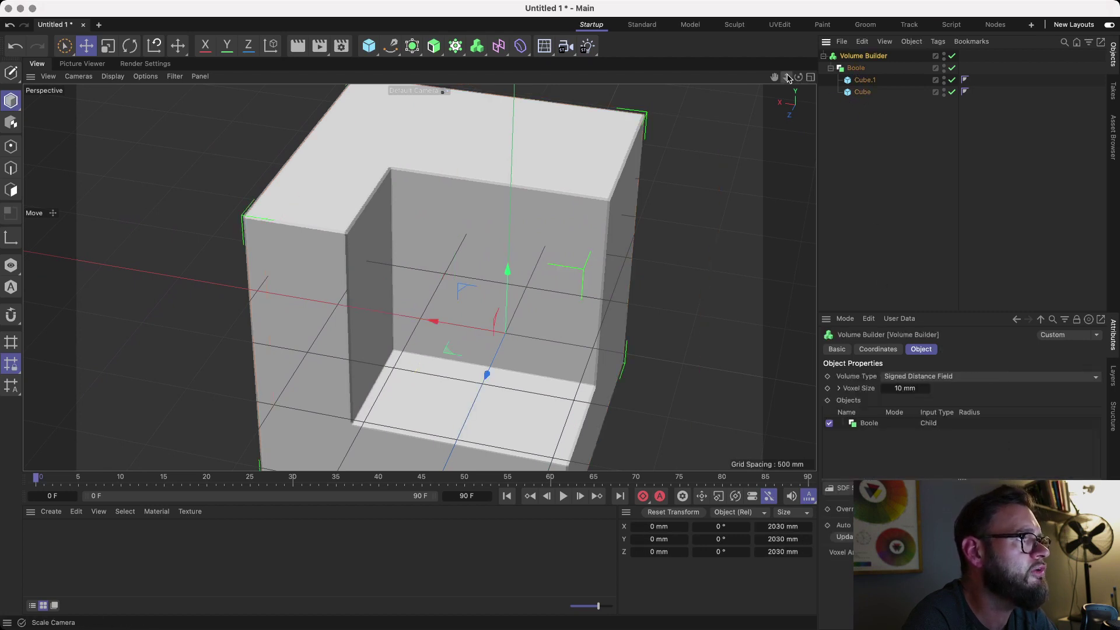
pyautogui.moveTo(775, 77)
pyautogui.mouseDown()
pyautogui.moveTo(749, 65)
pyautogui.moveTo(778, 78)
pyautogui.mouseUp()
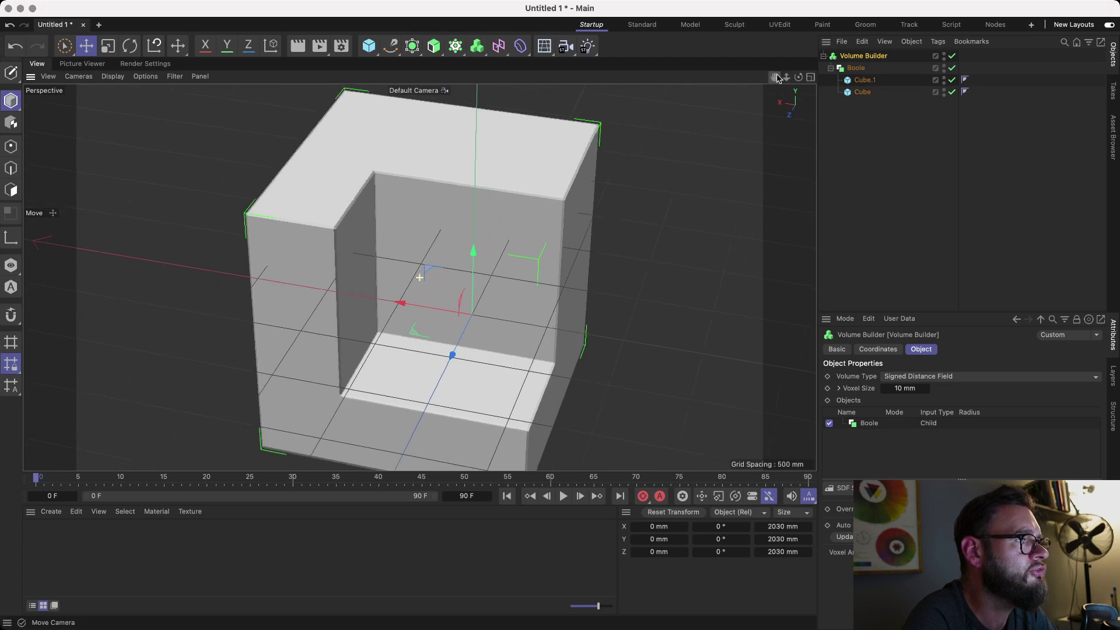
pyautogui.click(884, 389)
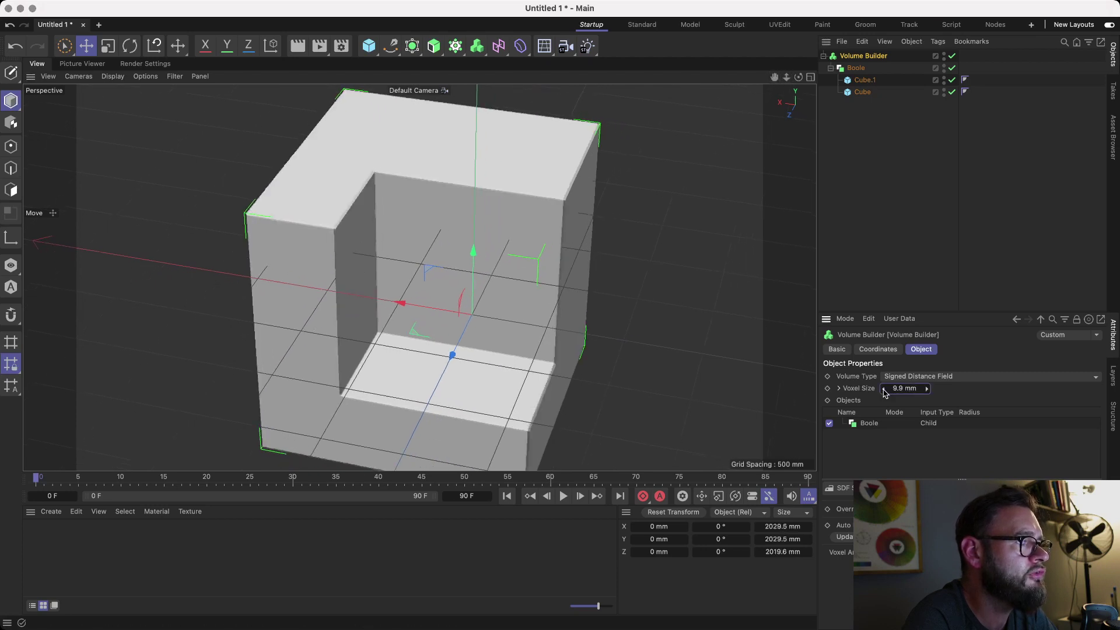
pyautogui.click(884, 390)
pyautogui.click(884, 390)
pyautogui.click(884, 389)
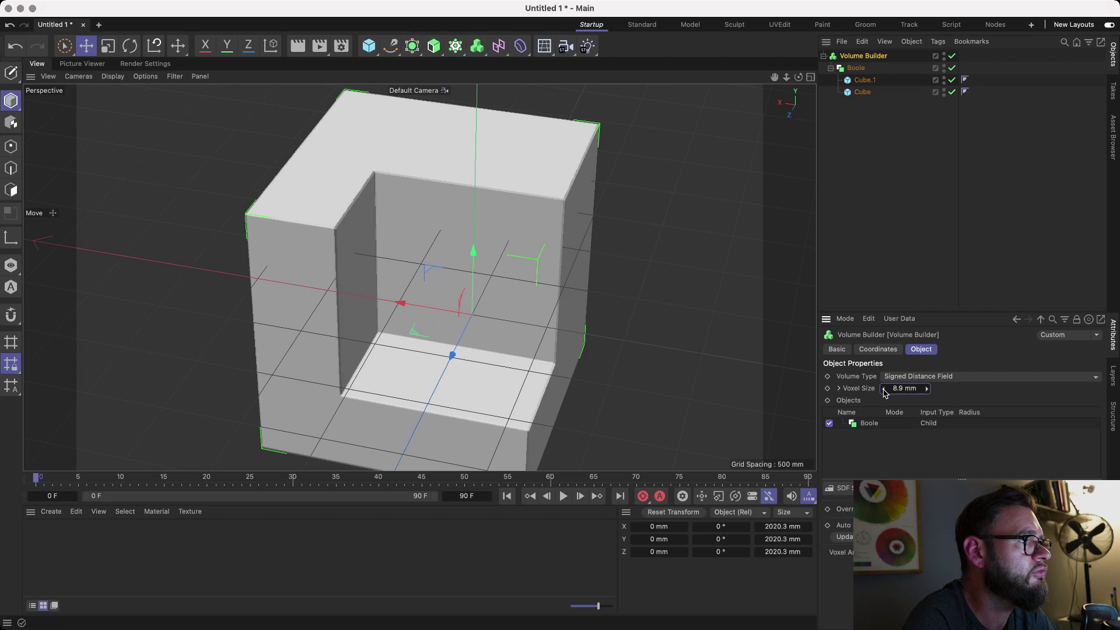
pyautogui.click(884, 389)
pyautogui.click(884, 389)
pyautogui.click(884, 389)
pyautogui.click(885, 389)
pyautogui.doubleClick(898, 389)
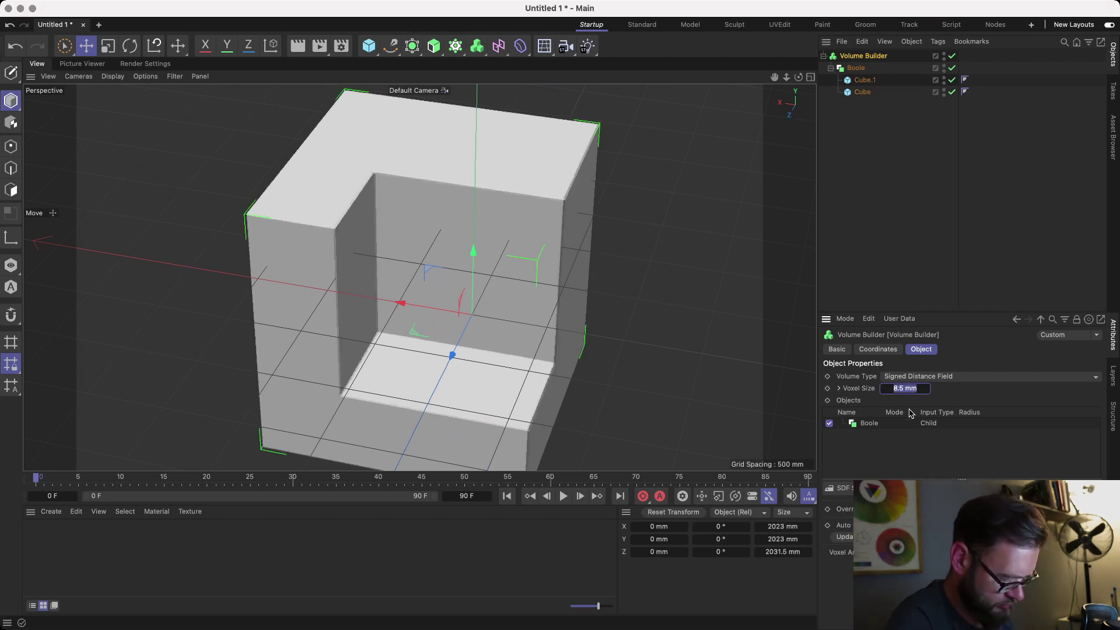
pyautogui.write('5')
pyautogui.press('Return')
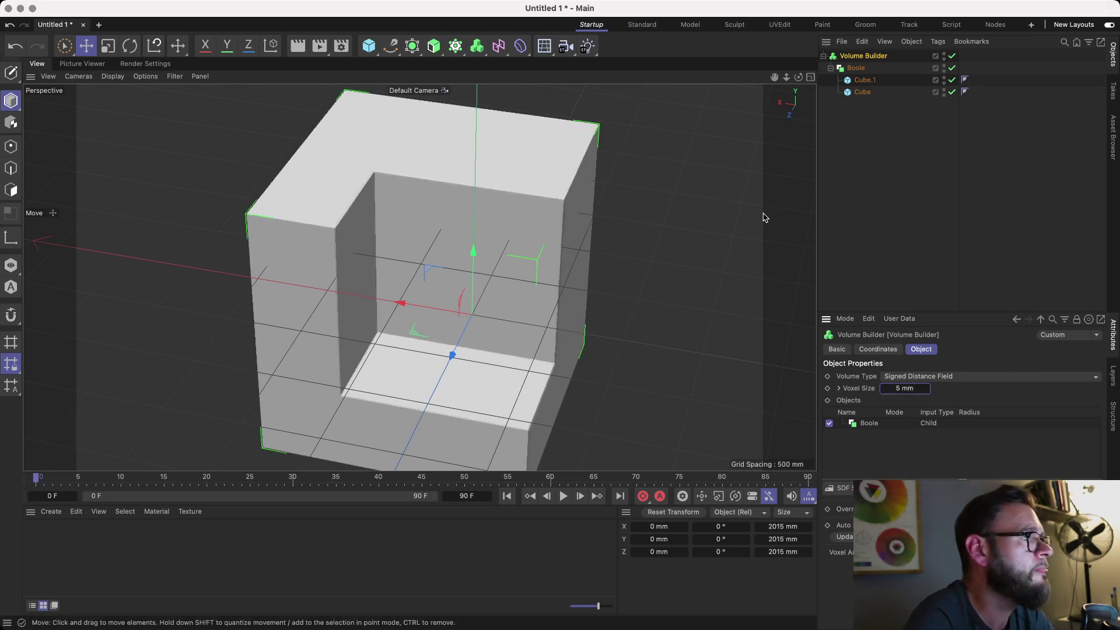
# Move the original Cube inside the Boole along the Z axis to about -285 mm.
pyautogui.moveTo(795, 80)
pyautogui.mouseDown()
pyautogui.moveTo(808, 79)
pyautogui.moveTo(798, 80)
pyautogui.mouseUp()
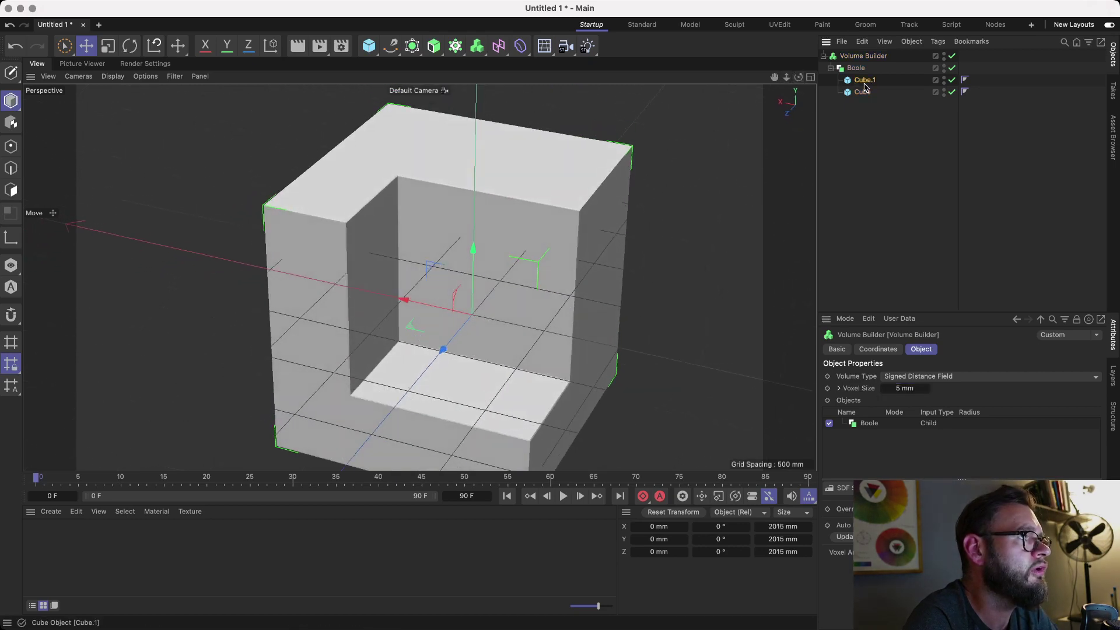
pyautogui.click(865, 85)
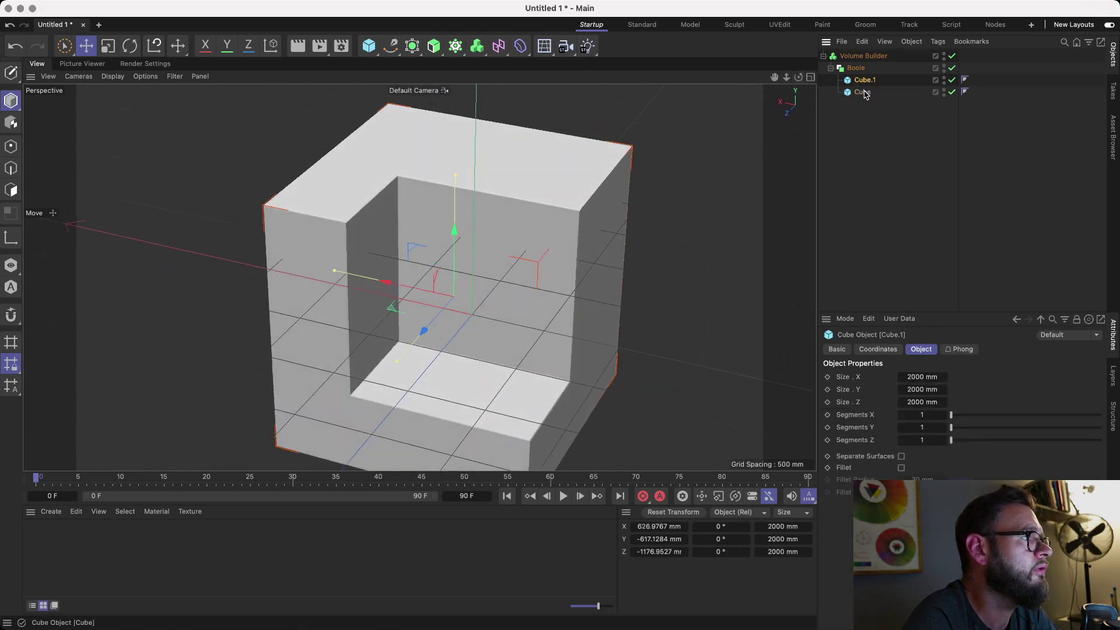
pyautogui.click(868, 105)
pyautogui.click(862, 91)
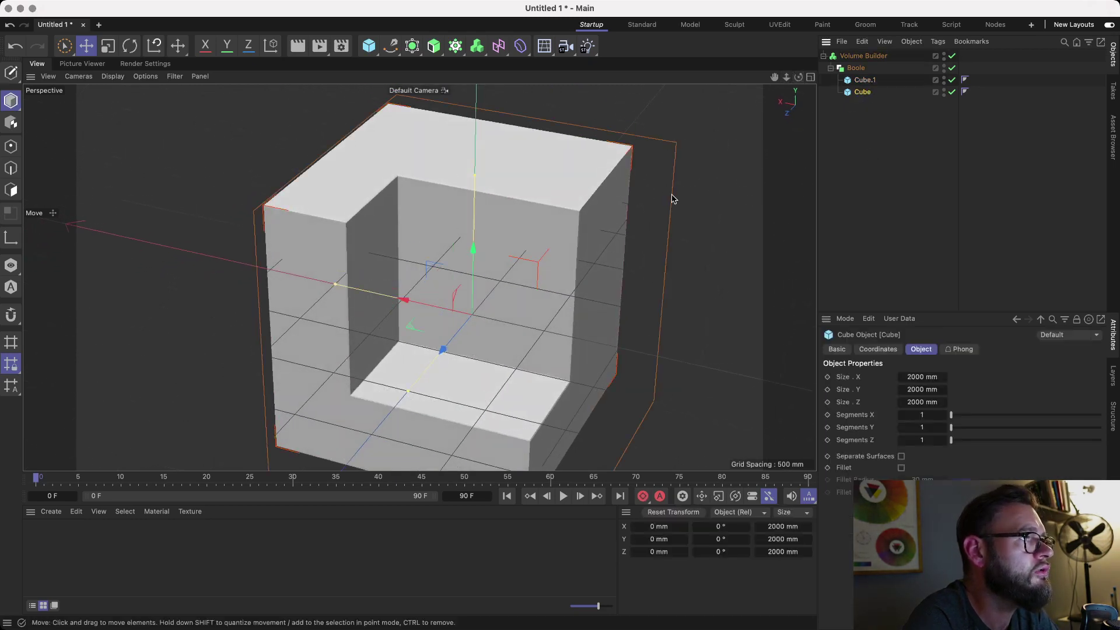
pyautogui.moveTo(455, 342); pyautogui.dragTo(473, 325)
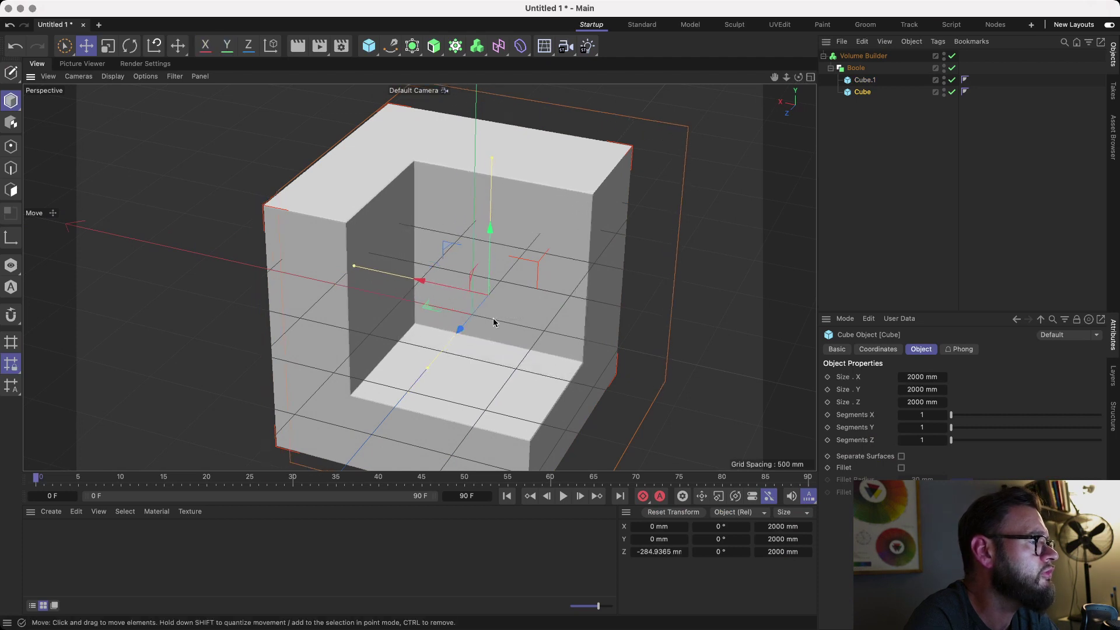
# Enable Create single object on the Boole.
pyautogui.click(856, 68)
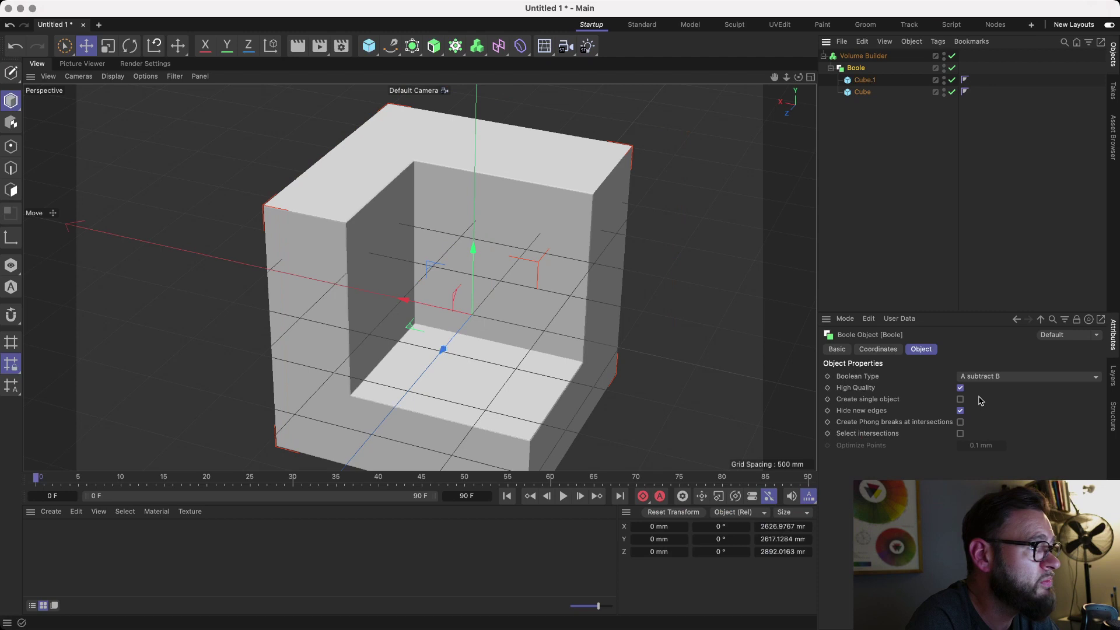
pyautogui.click(960, 400)
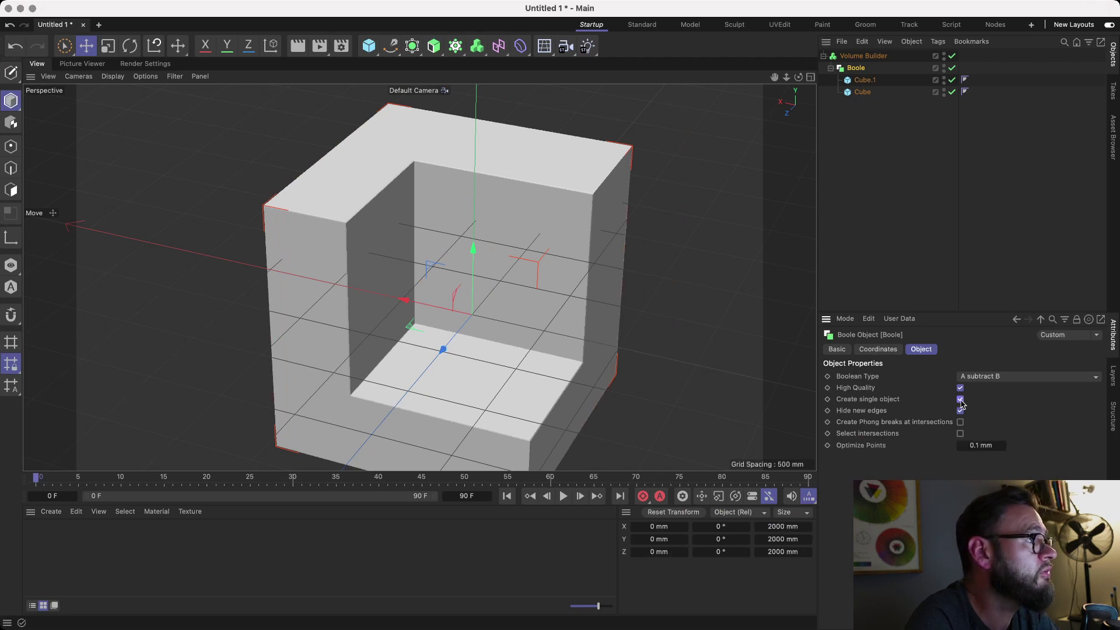
pyautogui.moveTo(786, 77); pyautogui.dragTo(892, 87)
pyautogui.keyDown('alt'); pyautogui.moveTo(426, 293); pyautogui.dragTo(426, 293); pyautogui.keyUp('alt')
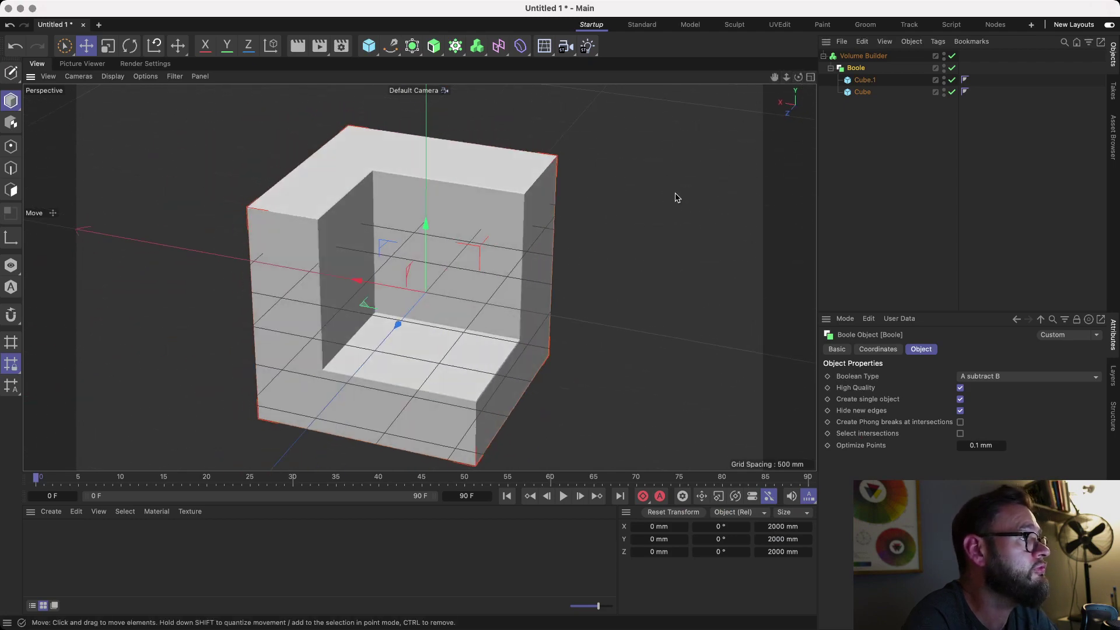
# Check the render output settings and preview the model with the interactive render region.
pyautogui.click(137, 64)
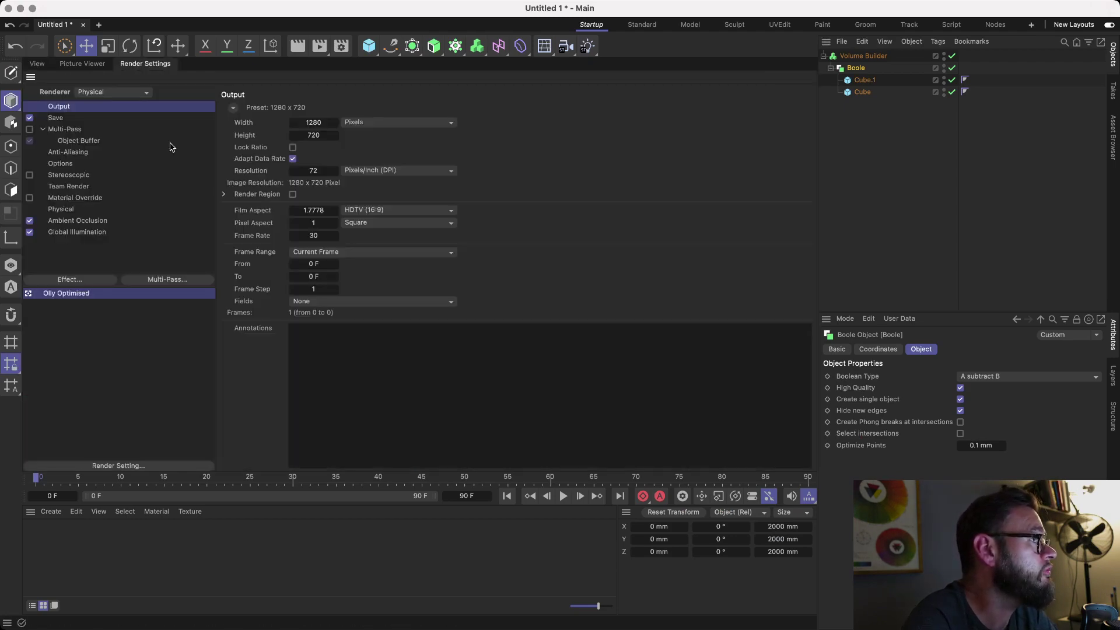
pyautogui.click(40, 64)
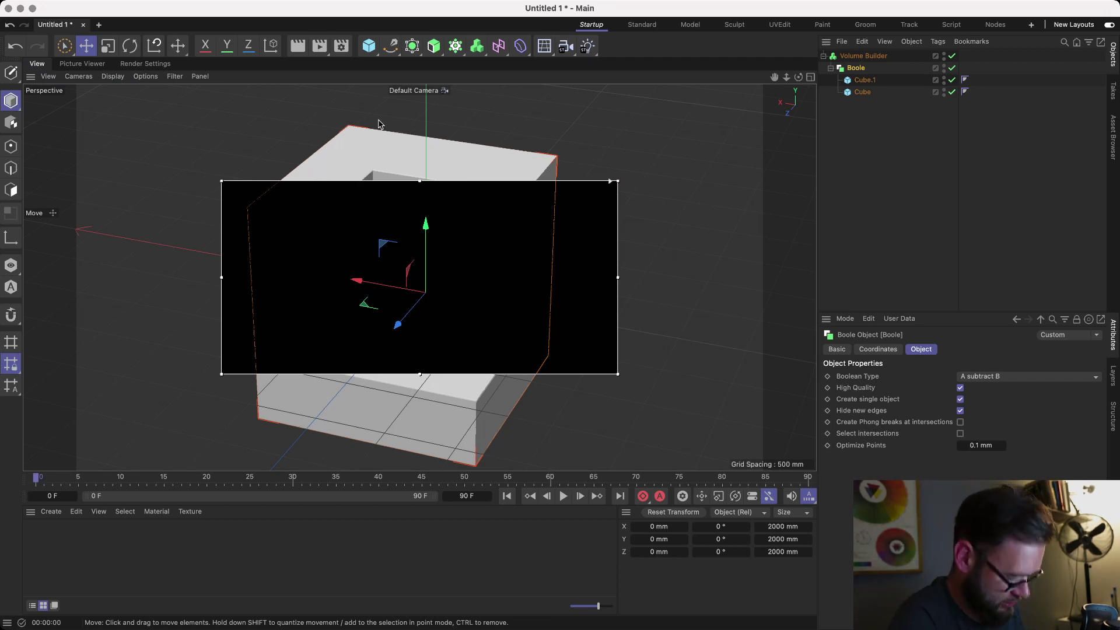
pyautogui.hotkey('alt', 'r')
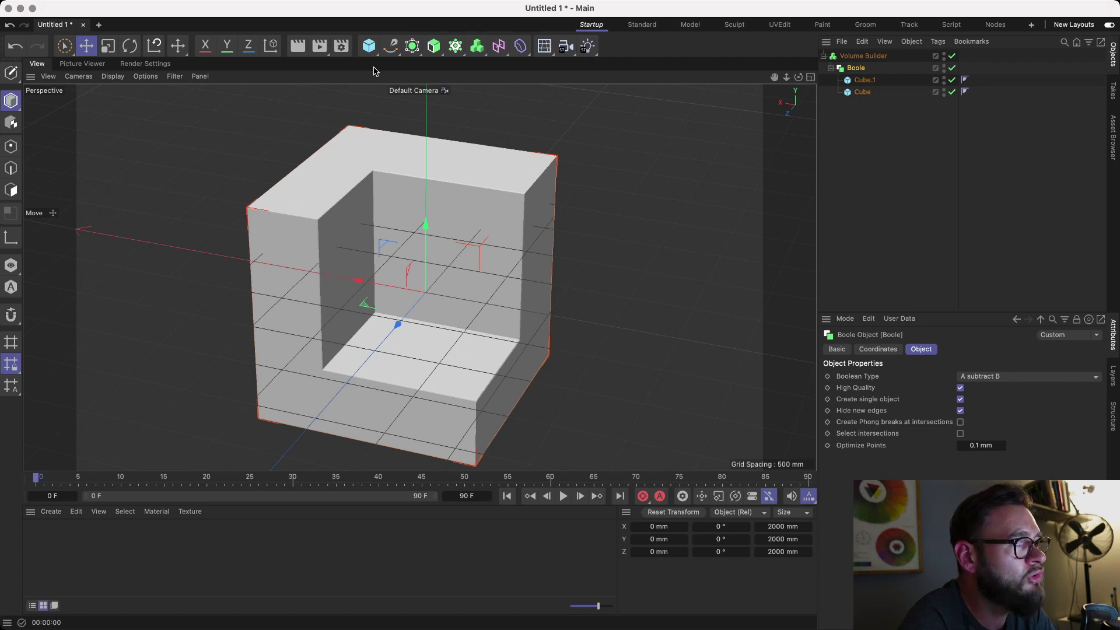
# Place the Volume Builder inside a Volume Mesher and preview it with the interactive render region.
pyautogui.moveTo(859, 69)
pyautogui.mouseDown()
pyautogui.moveTo(862, 77)
pyautogui.moveTo(866, 59)
pyautogui.mouseUp()
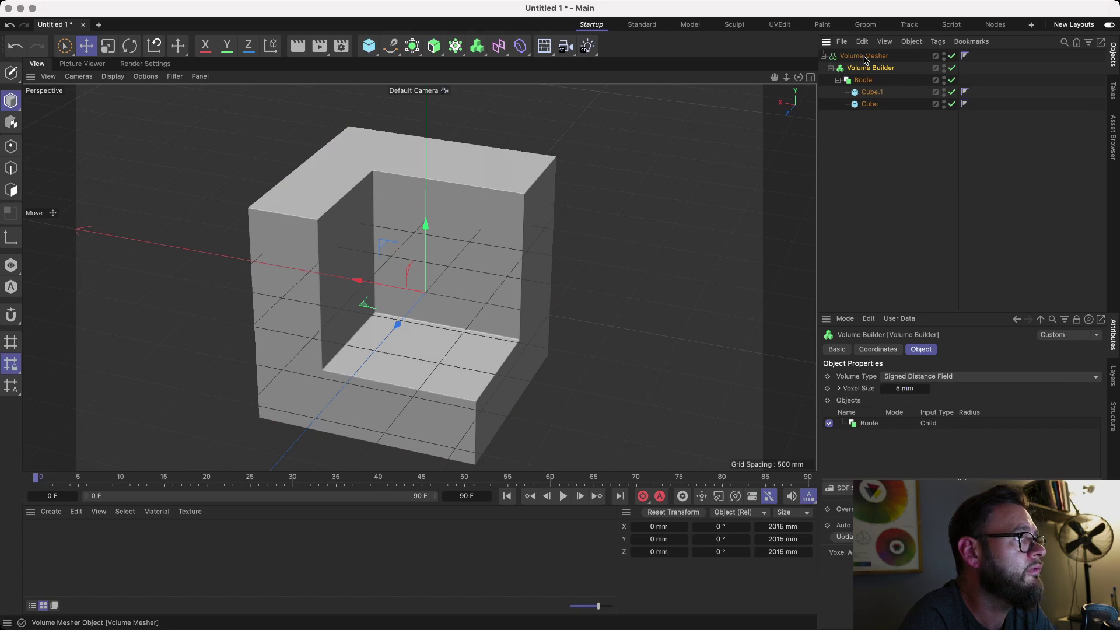
pyautogui.hotkey('alt', 'r')
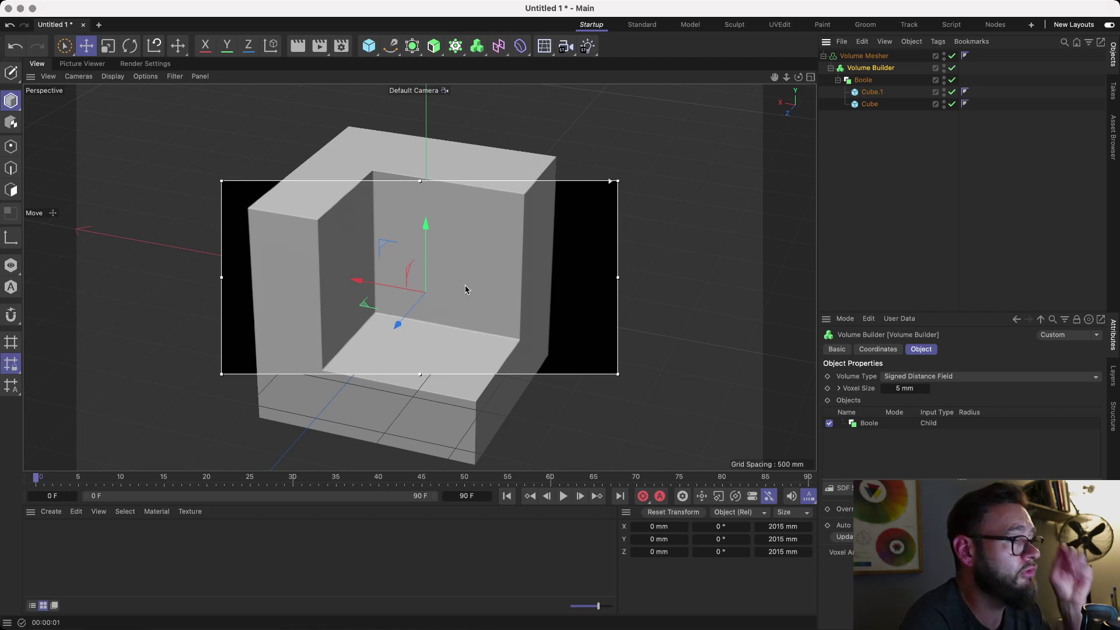
pyautogui.hotkey('alt', 'r')
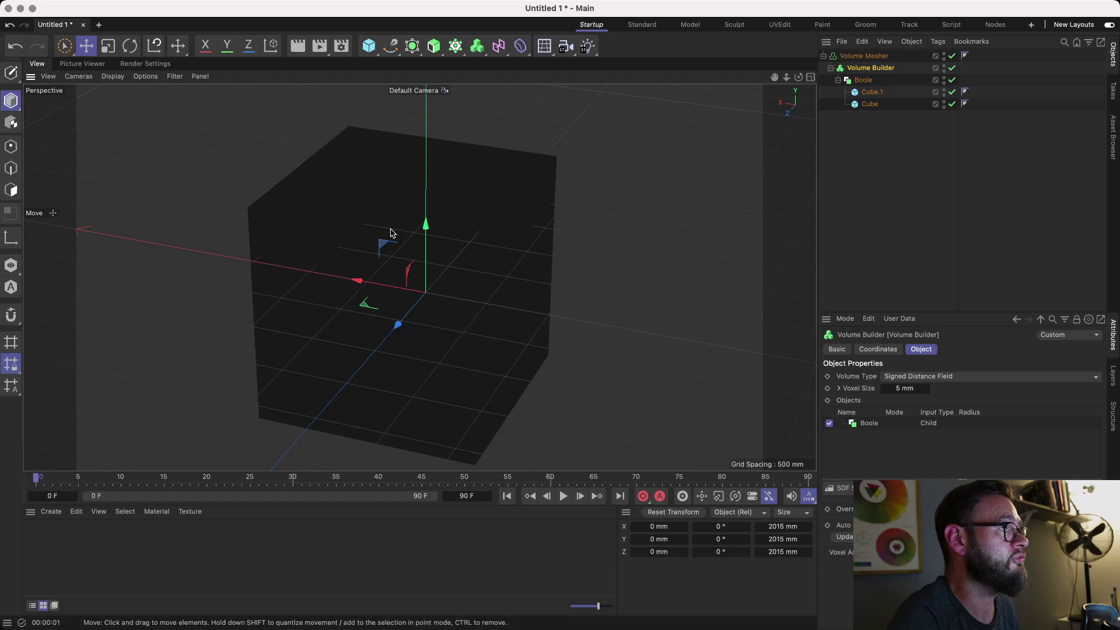
# Set the Volume Mesher's Voxel Range Threshold to 40 %.
pyautogui.moveTo(260, 213)
pyautogui.keyDown('alt'); pyautogui.mouseDown(button='right')
pyautogui.moveTo(670, 305)
pyautogui.moveTo(753, 309)
pyautogui.mouseUp(button='right'); pyautogui.keyUp('alt')
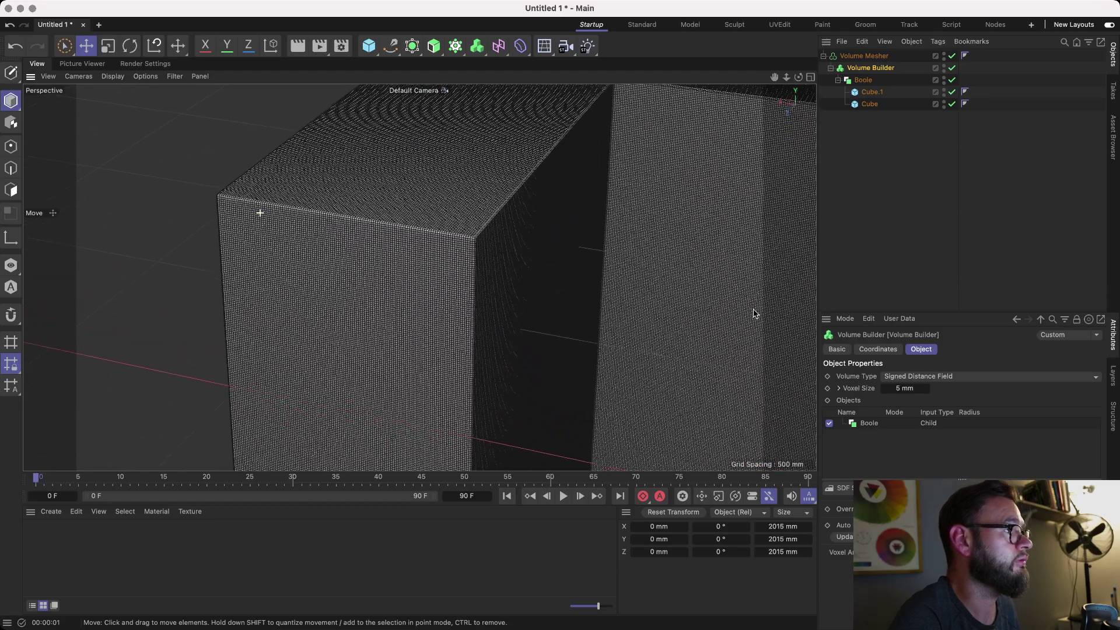
pyautogui.keyDown('alt'); pyautogui.moveTo(753, 313); pyautogui.dragTo(750, 309); pyautogui.keyUp('alt')
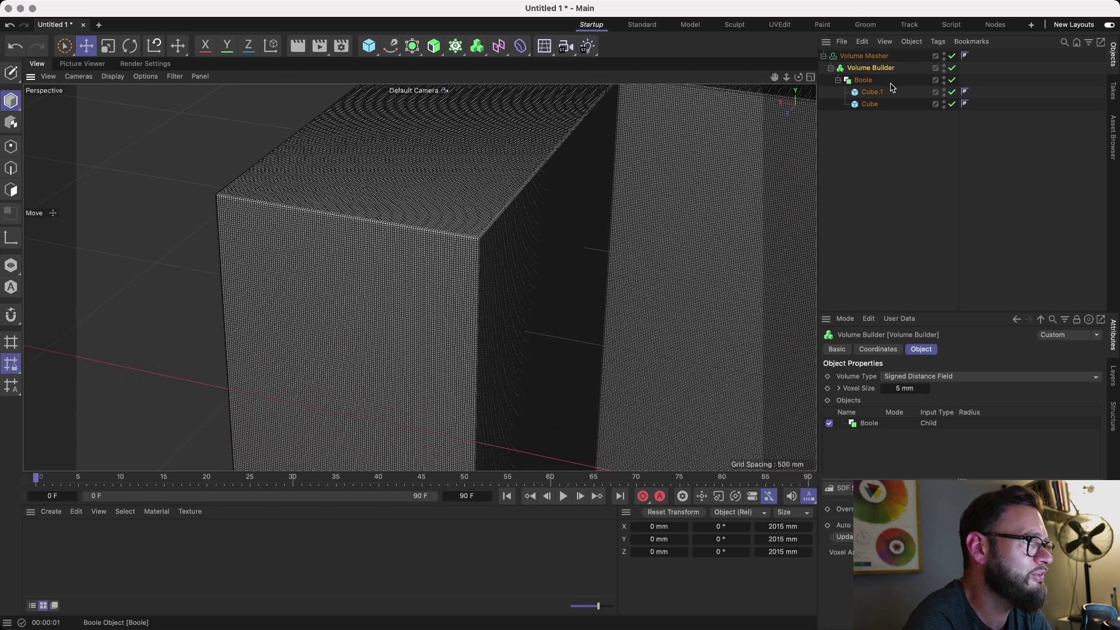
pyautogui.click(865, 58)
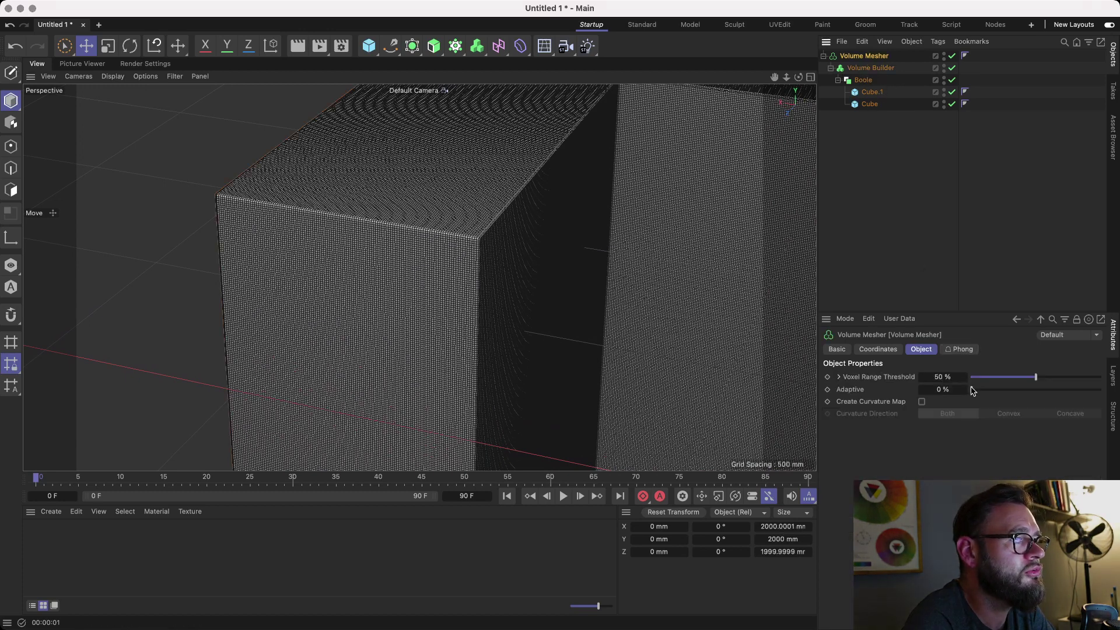
pyautogui.click(839, 377)
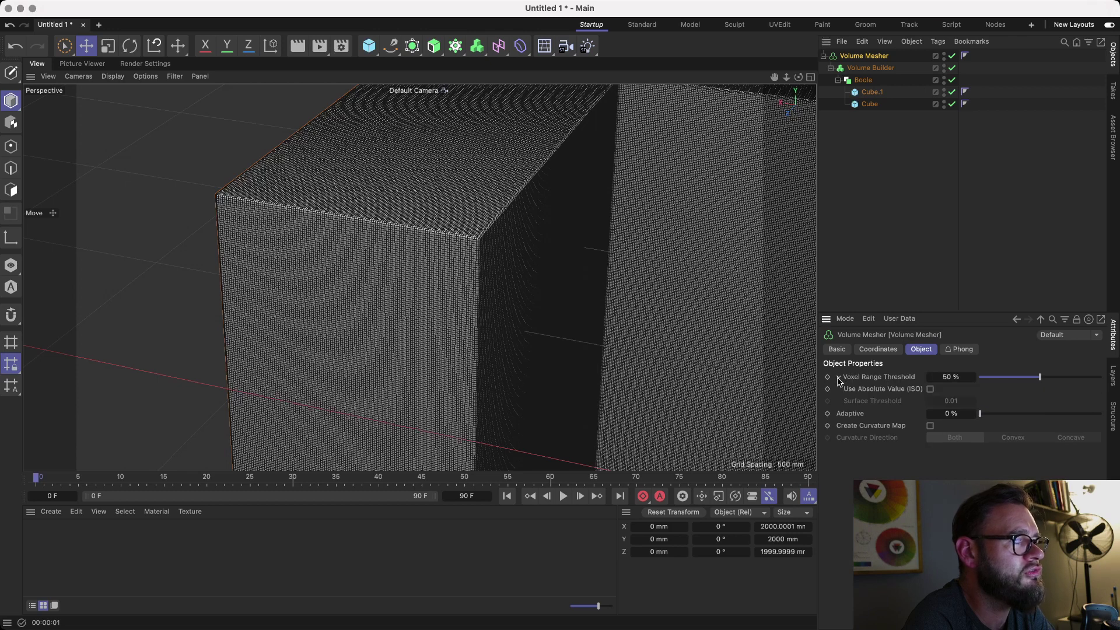
pyautogui.click(996, 379)
pyautogui.moveTo(998, 380); pyautogui.dragTo(1029, 381)
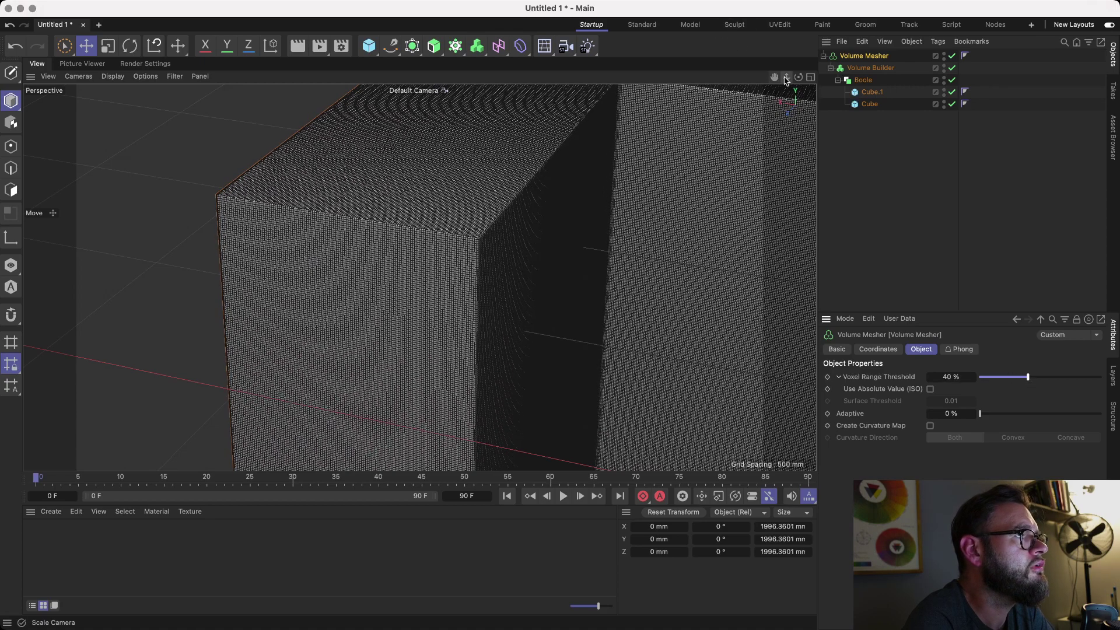
# Switch the Volume Mesher off and on to compare the shaded volume with its dense mesh.
pyautogui.moveTo(786, 77)
pyautogui.mouseDown()
pyautogui.moveTo(746, 78)
pyautogui.moveTo(770, 83)
pyautogui.mouseUp()
pyautogui.click(951, 57)
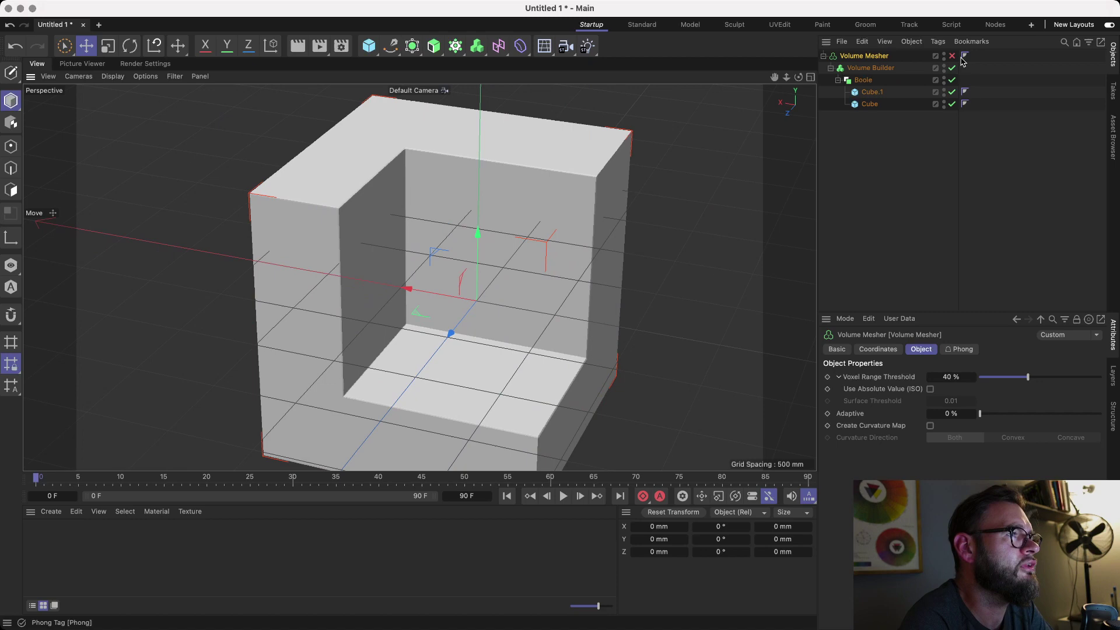
pyautogui.click(951, 57)
pyautogui.click(952, 57)
pyautogui.click(951, 56)
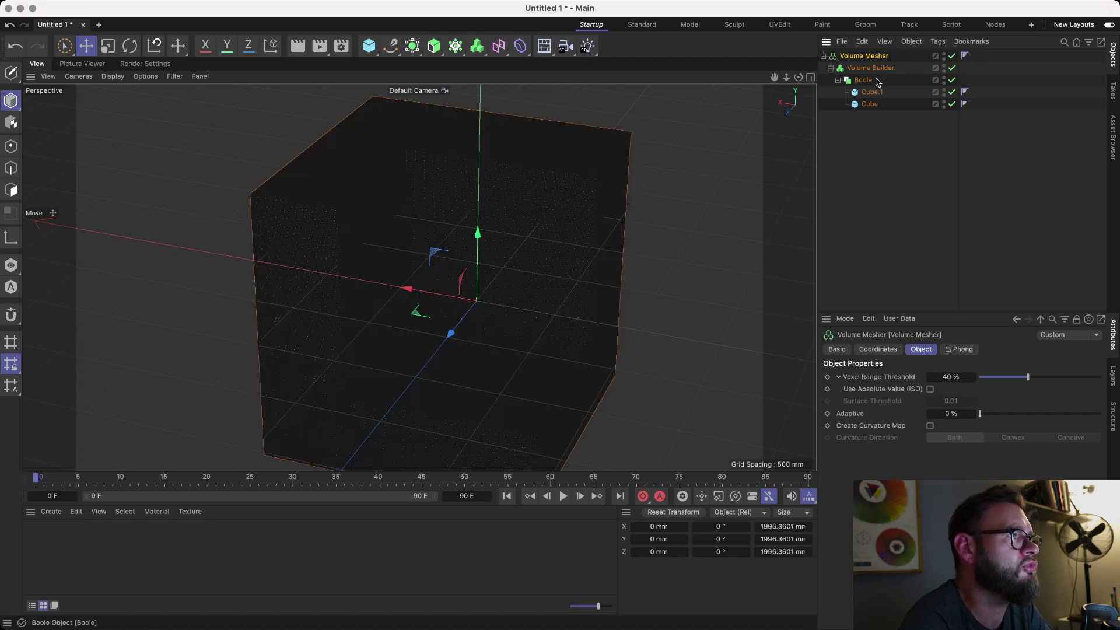
pyautogui.moveTo(798, 76); pyautogui.dragTo(709, 85)
pyautogui.moveTo(477, 301); pyautogui.dragTo(800, 78)
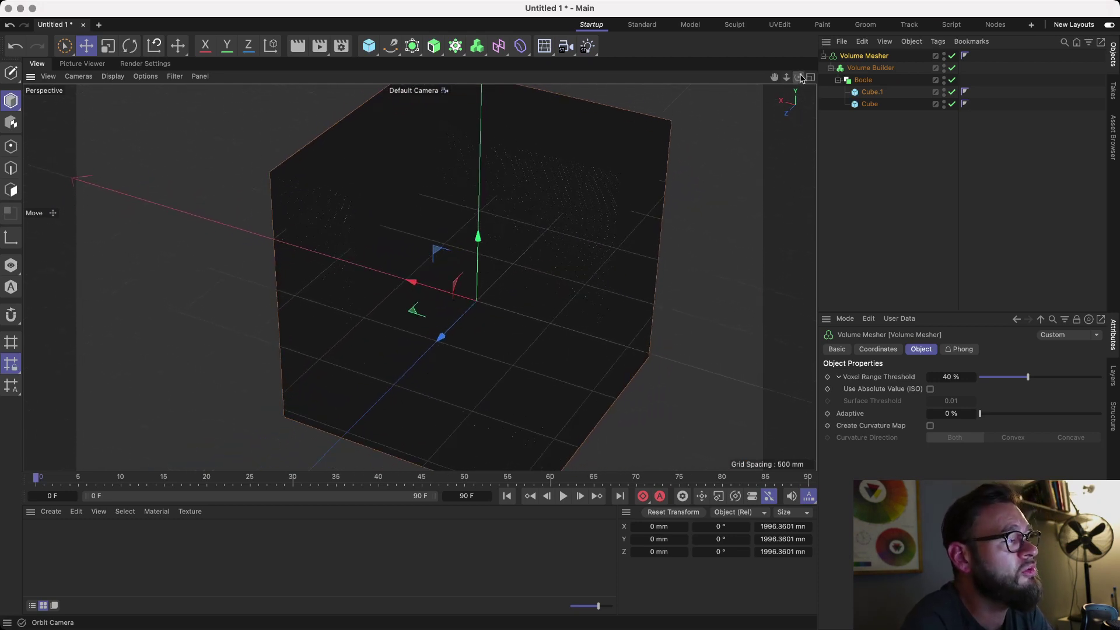
# Disable the Volume Mesher so that only the Volume Builder's result is shown.
pyautogui.click(952, 56)
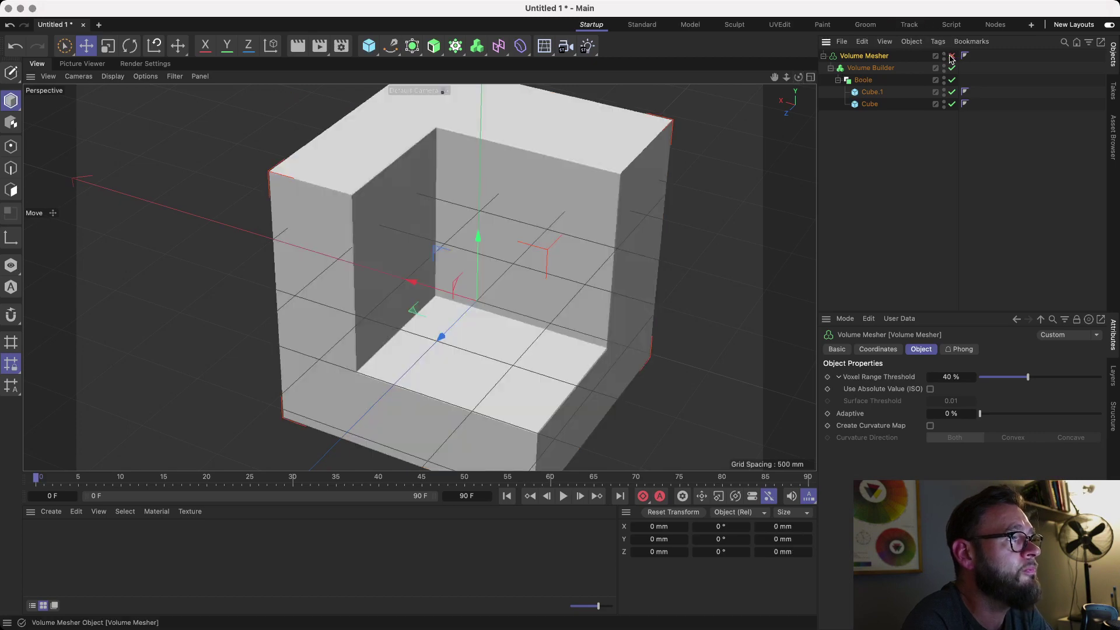
pyautogui.moveTo(798, 78); pyautogui.dragTo(477, 301)
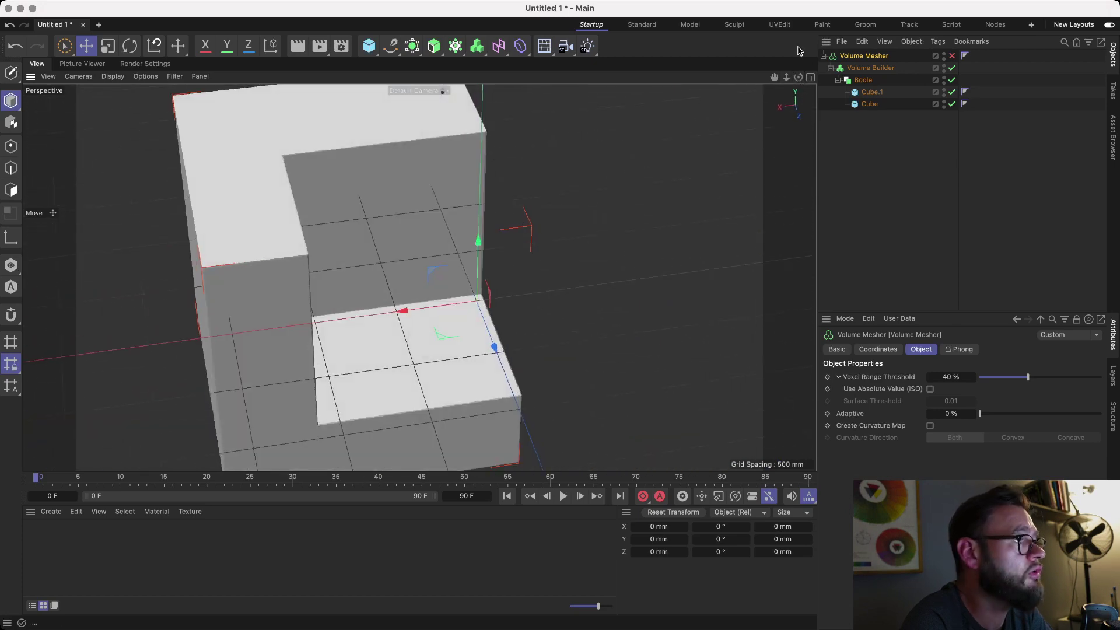
pyautogui.click(951, 56)
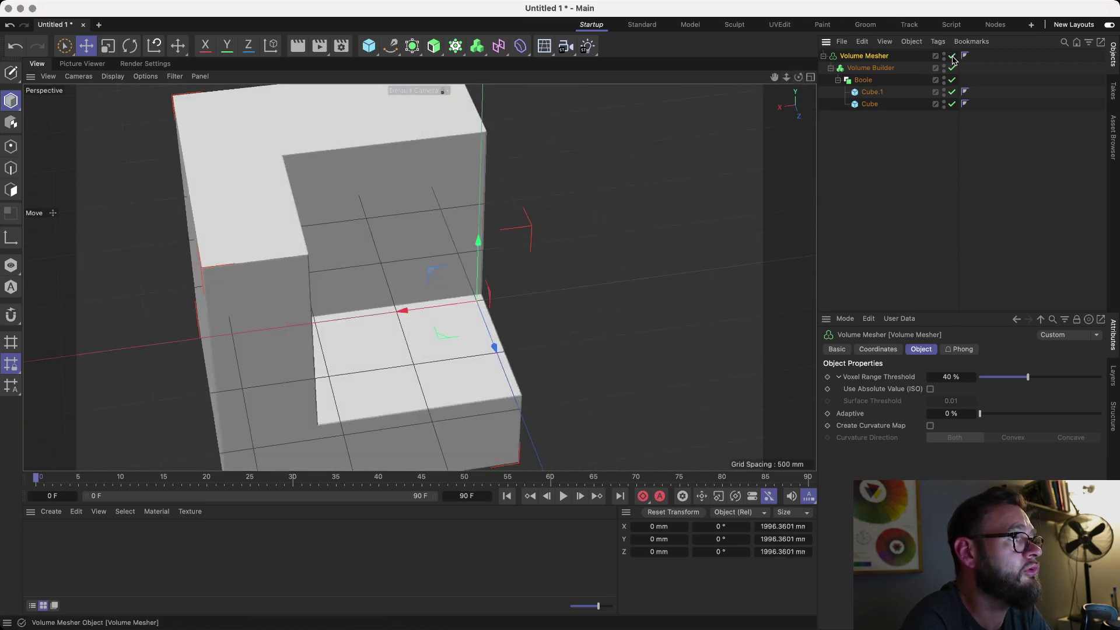
pyautogui.click(952, 56)
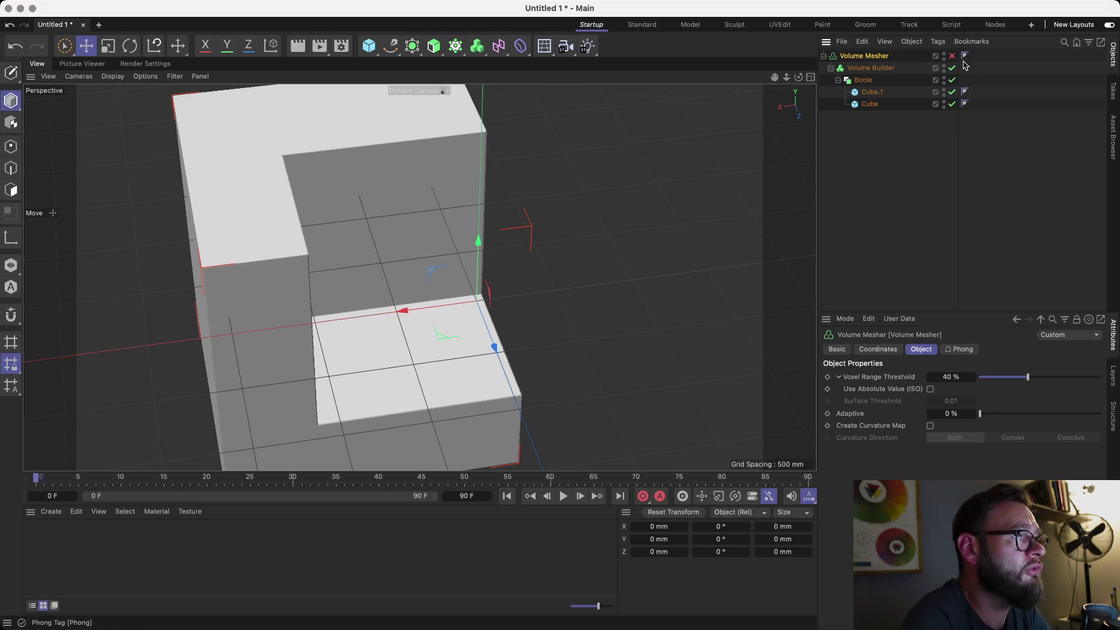
# Add an SDF Smooth filter layer to the Volume Builder above the Boole entry.
pyautogui.click(870, 67)
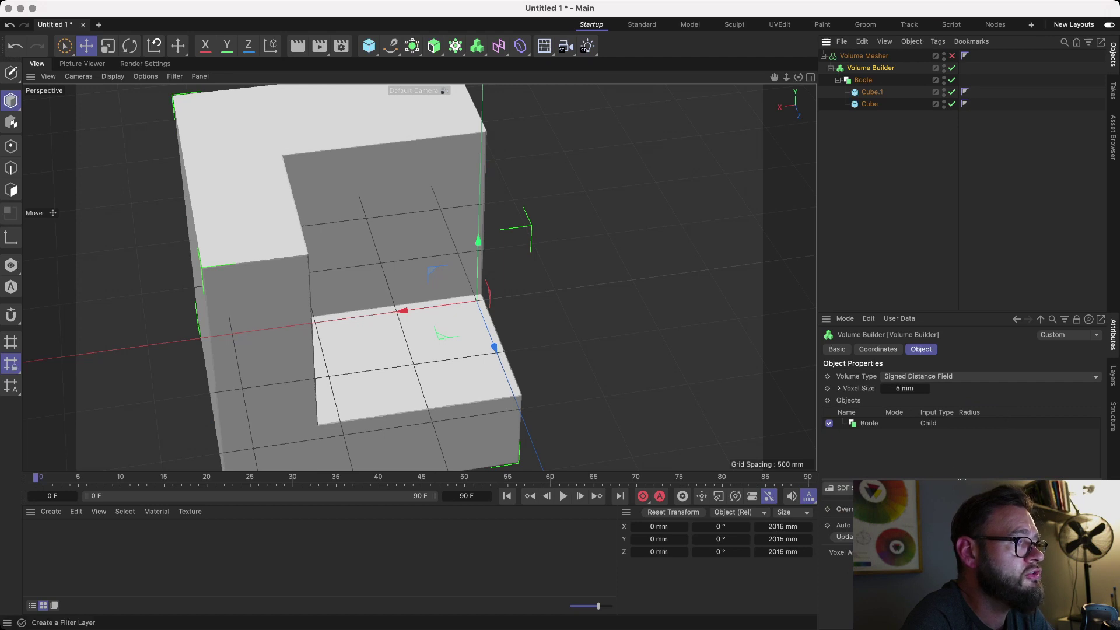
pyautogui.click(850, 493)
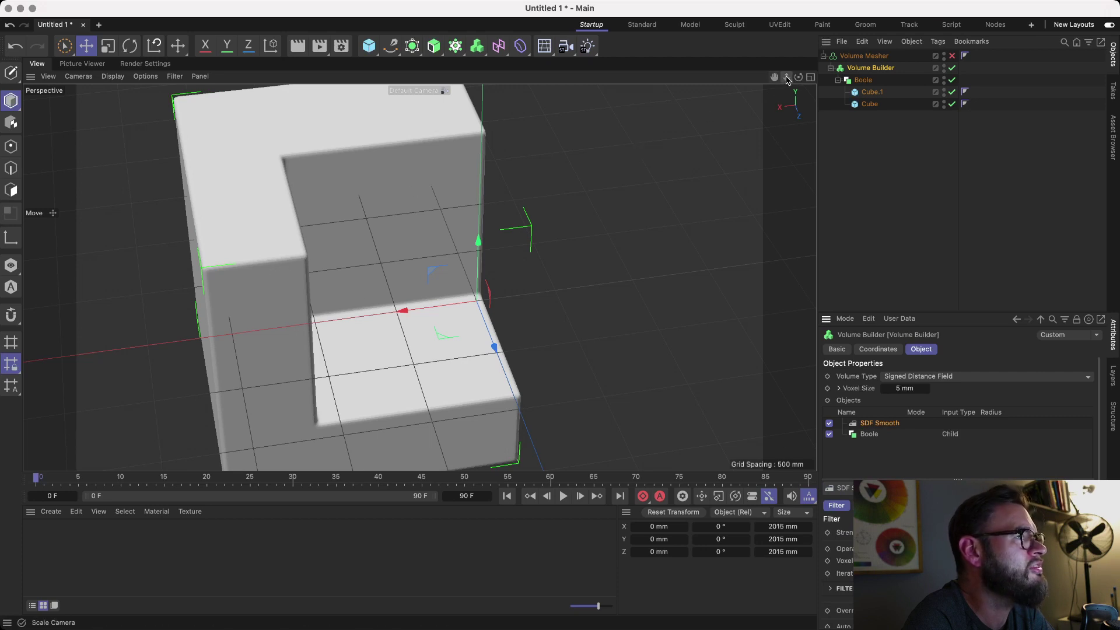
pyautogui.moveTo(786, 77); pyautogui.dragTo(786, 79)
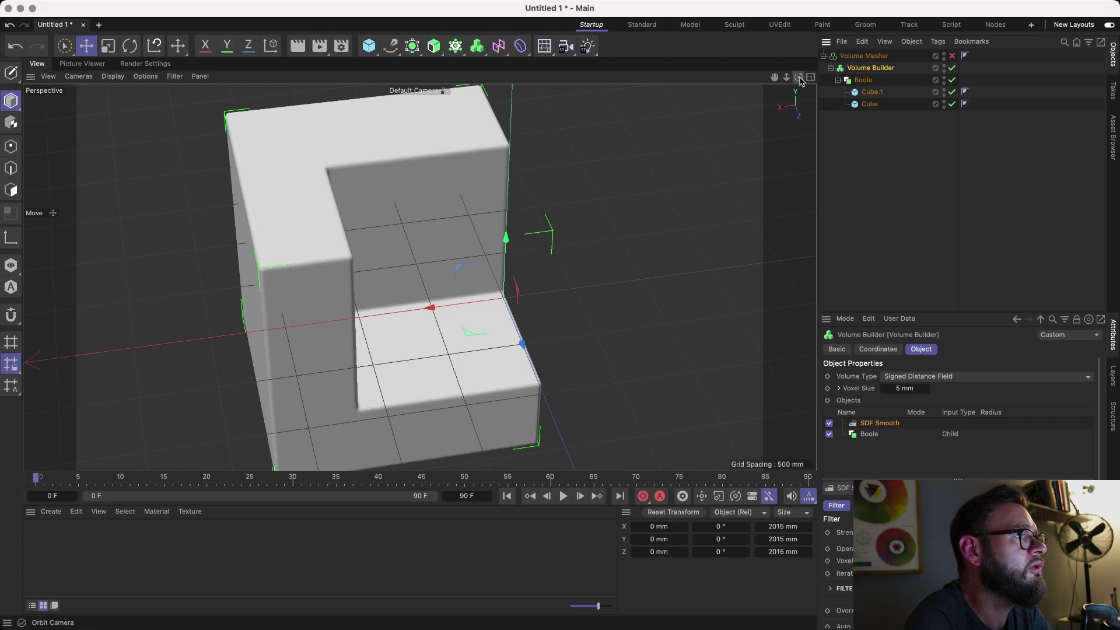
pyautogui.moveTo(798, 76); pyautogui.dragTo(779, 78)
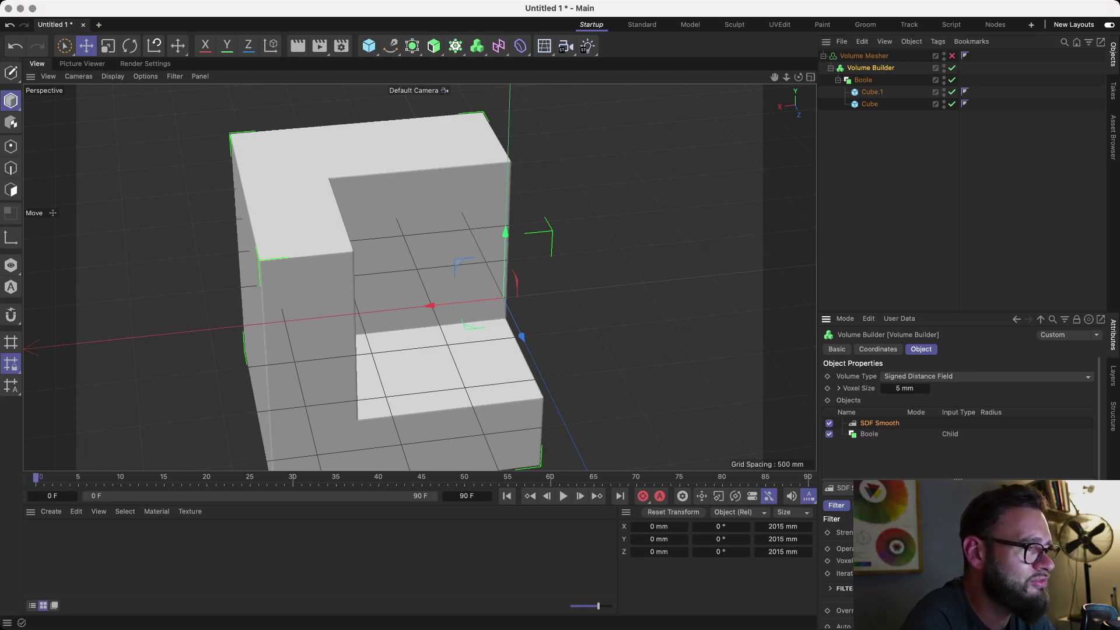
pyautogui.scroll(-2, 956, 408)
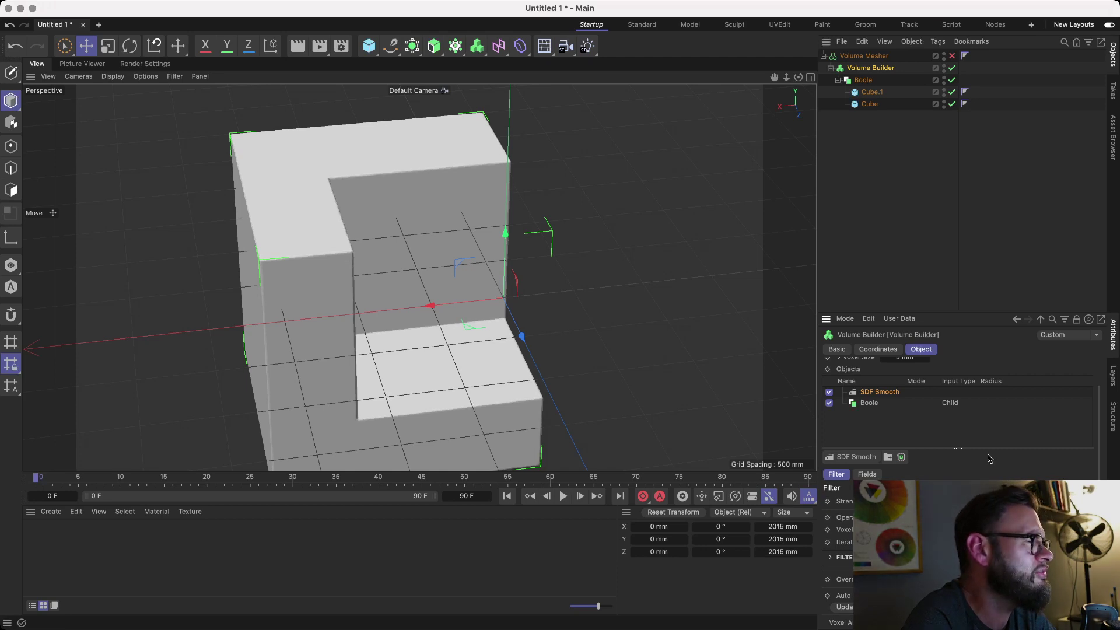
pyautogui.moveTo(774, 77); pyautogui.dragTo(745, 60)
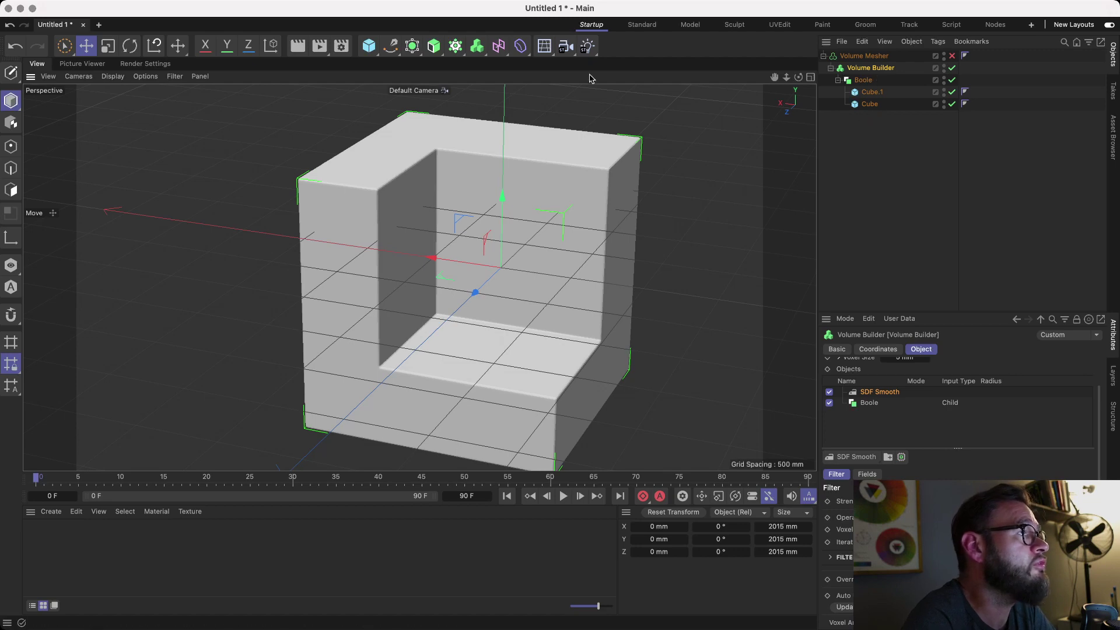
# Convert the Boole into an editable object.
pyautogui.click(864, 81)
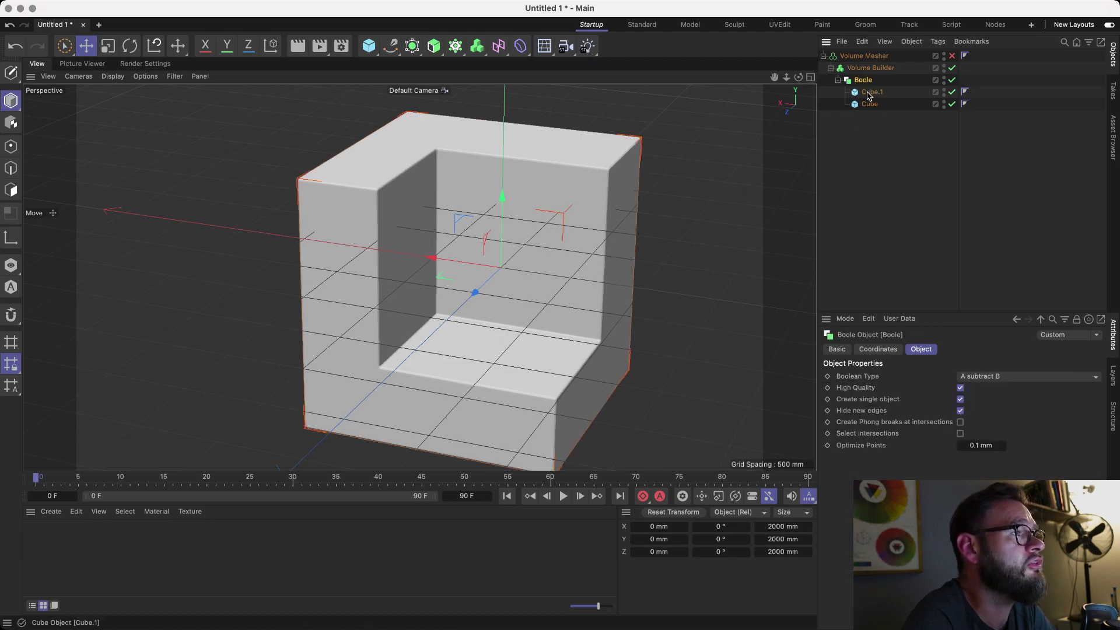
pyautogui.press('c')
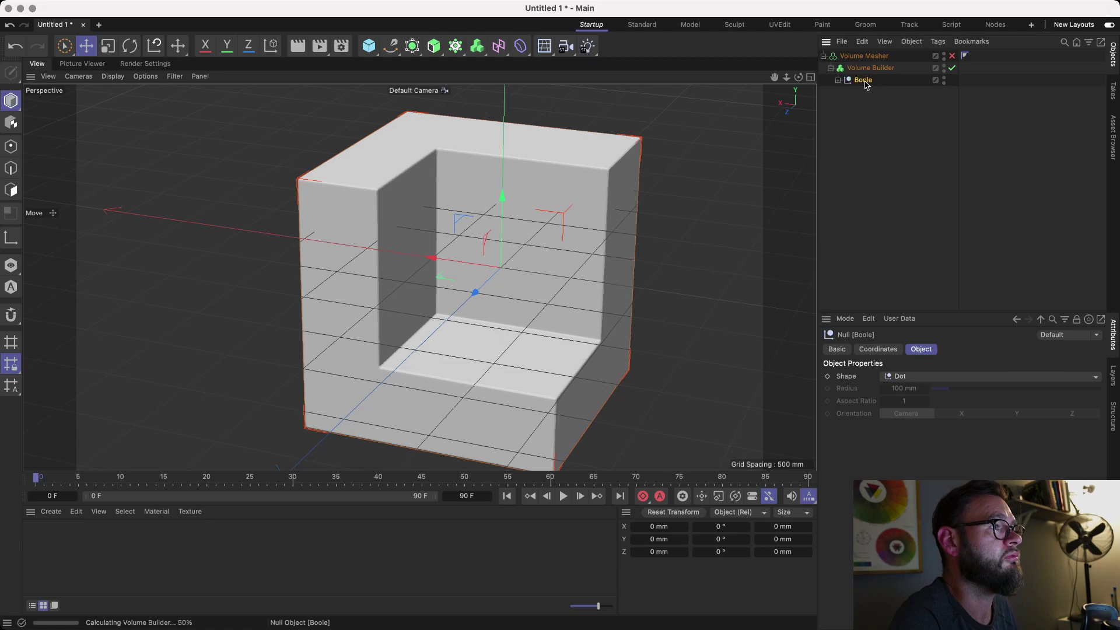
# Move the Cube.1-Cube mesh out of the Boole null directly under the Volume Builder and delete the empty null.
pyautogui.click(839, 80)
pyautogui.moveTo(878, 93); pyautogui.dragTo(876, 74)
pyautogui.click(864, 92)
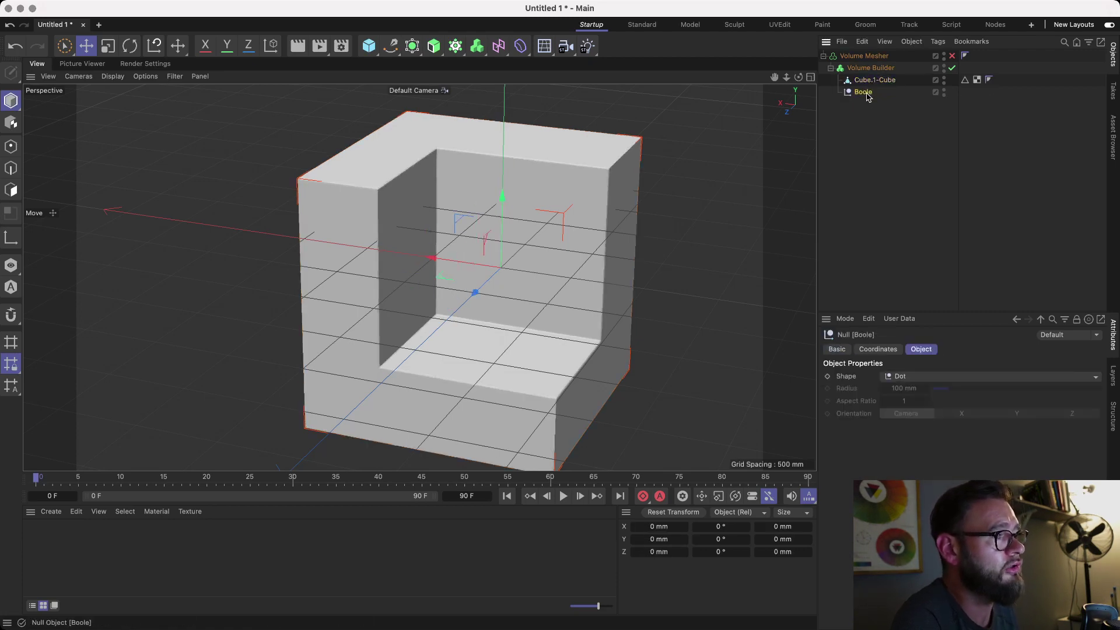
pyautogui.press('Delete')
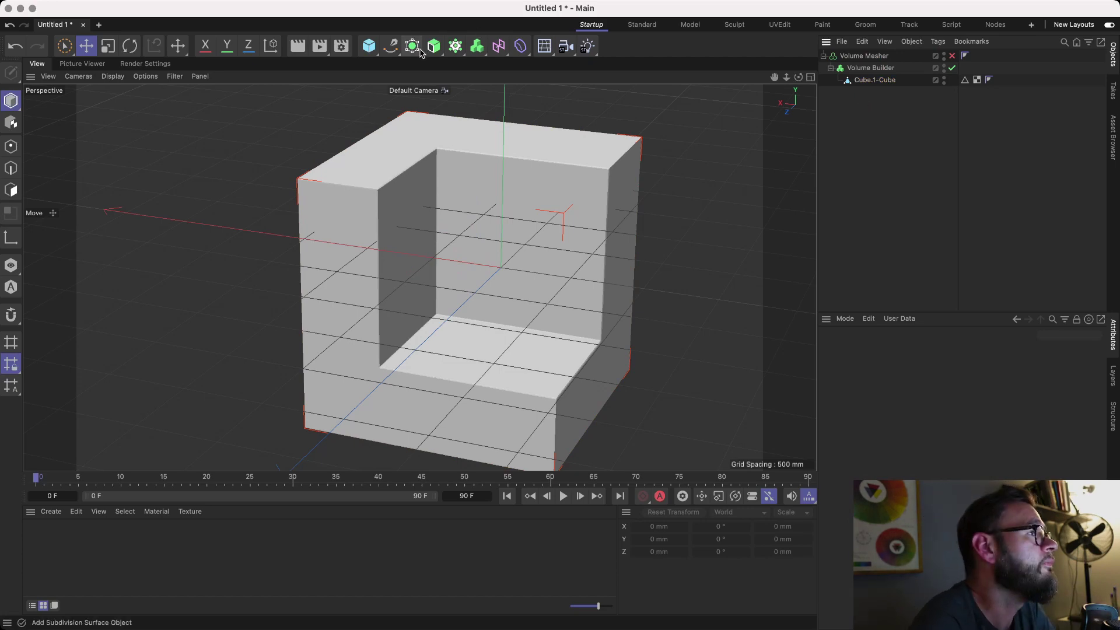
# Add a sphere to the Volume Builder above the Cube.1-Cube mesh and move it to about Y -722, Z -1547 mm.
pyautogui.moveTo(370, 48); pyautogui.dragTo(622, 81)
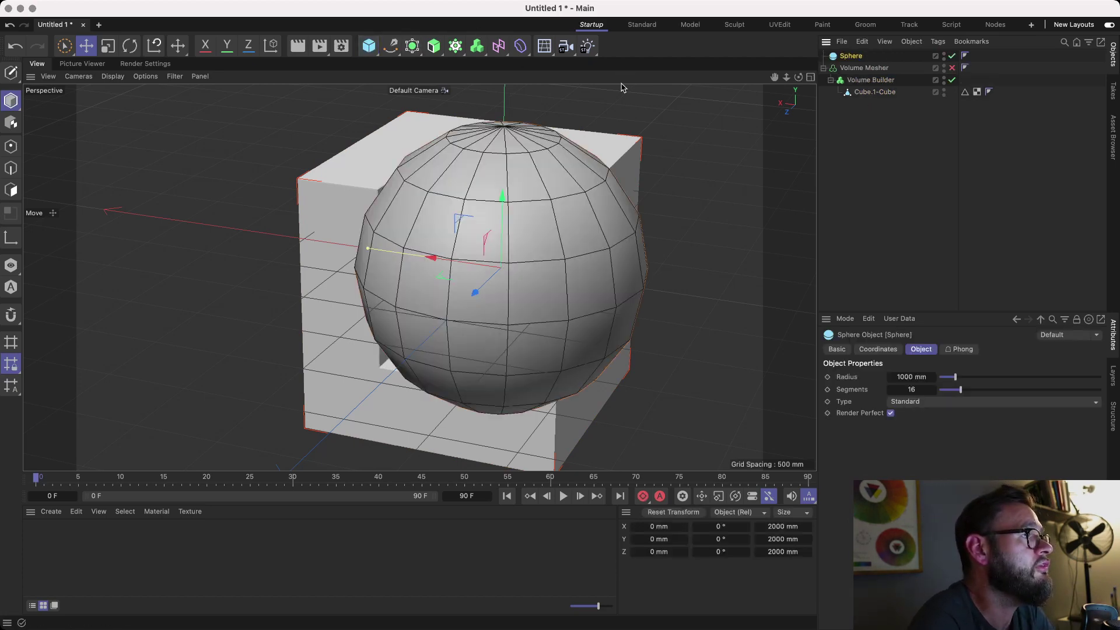
pyautogui.moveTo(850, 56); pyautogui.dragTo(871, 82)
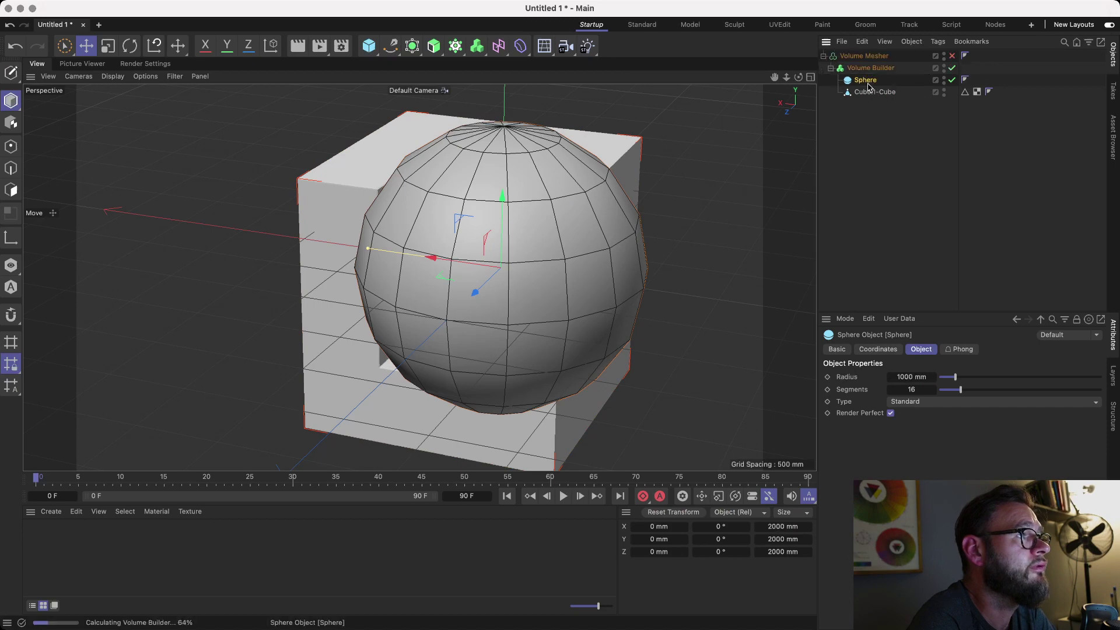
pyautogui.moveTo(799, 77); pyautogui.dragTo(758, 79)
pyautogui.moveTo(527, 245); pyautogui.dragTo(403, 257)
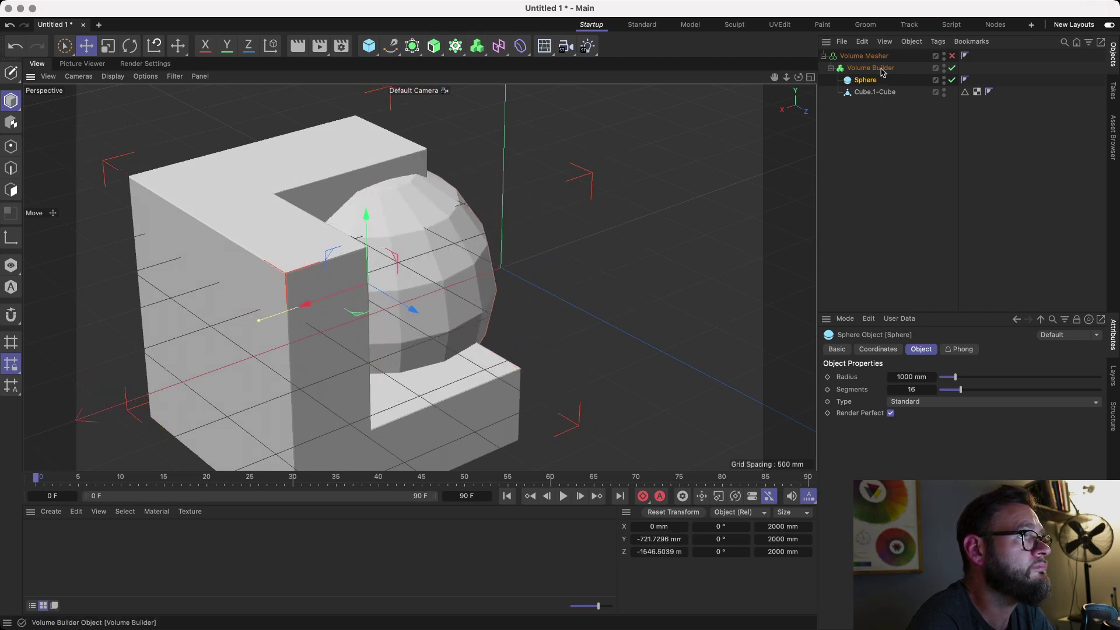
# Examine the Volume Builder's smoothed union between the sphere and the cut-out cube from several angles and close up.
pyautogui.click(875, 68)
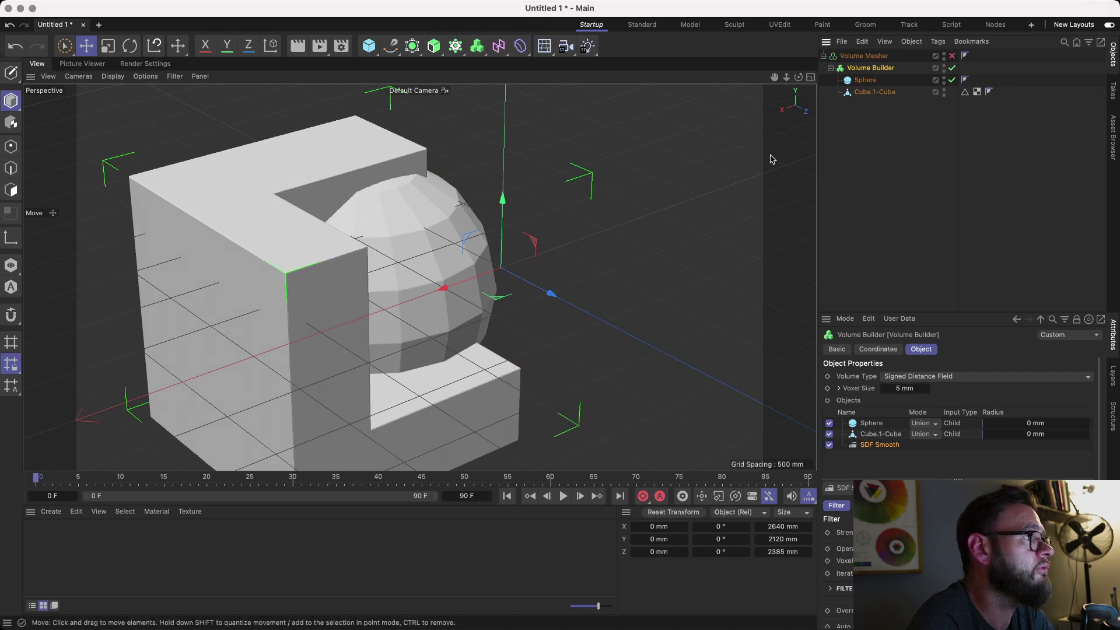
pyautogui.moveTo(803, 79); pyautogui.dragTo(724, 231)
pyautogui.scroll(10, 723, 230)
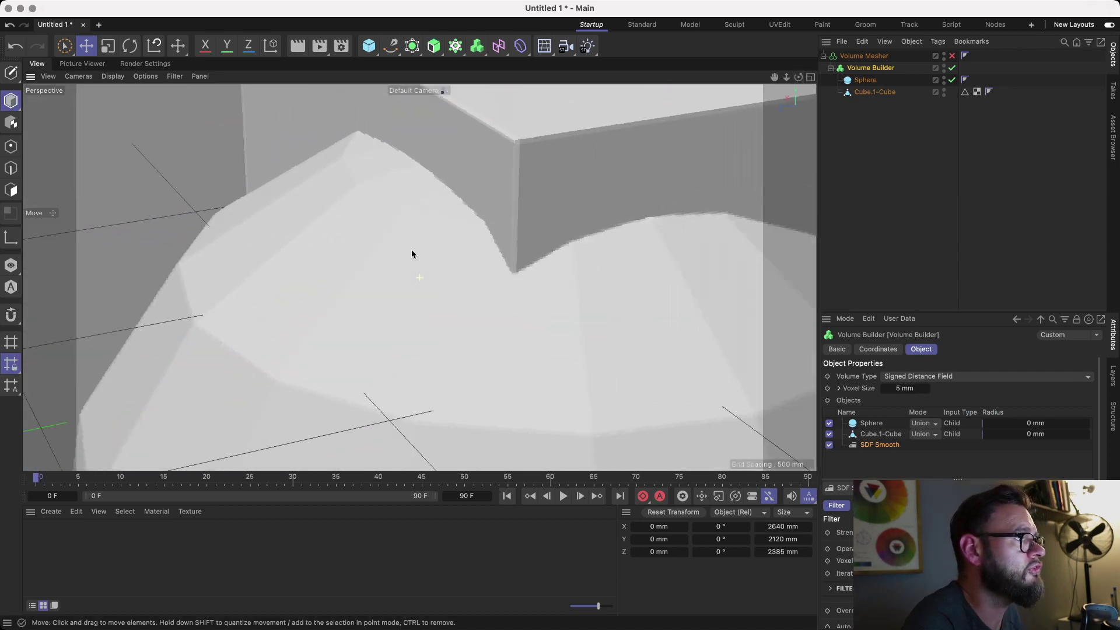
pyautogui.scroll(-10, 330, 252)
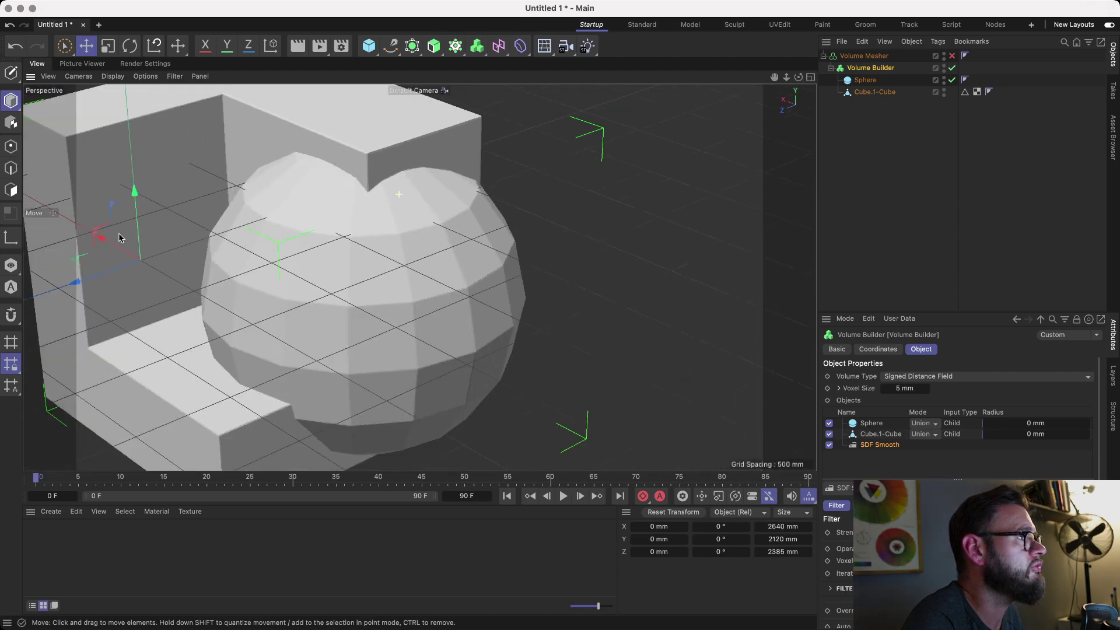
pyautogui.keyDown('alt'); pyautogui.moveTo(309, 283); pyautogui.dragTo(318, 290, button='middle'); pyautogui.keyUp('alt')
pyautogui.keyDown('alt'); pyautogui.moveTo(360, 272); pyautogui.dragTo(395, 276); pyautogui.keyUp('alt')
pyautogui.keyDown('alt'); pyautogui.moveTo(360, 274); pyautogui.dragTo(550, 261, button='middle'); pyautogui.keyUp('alt')
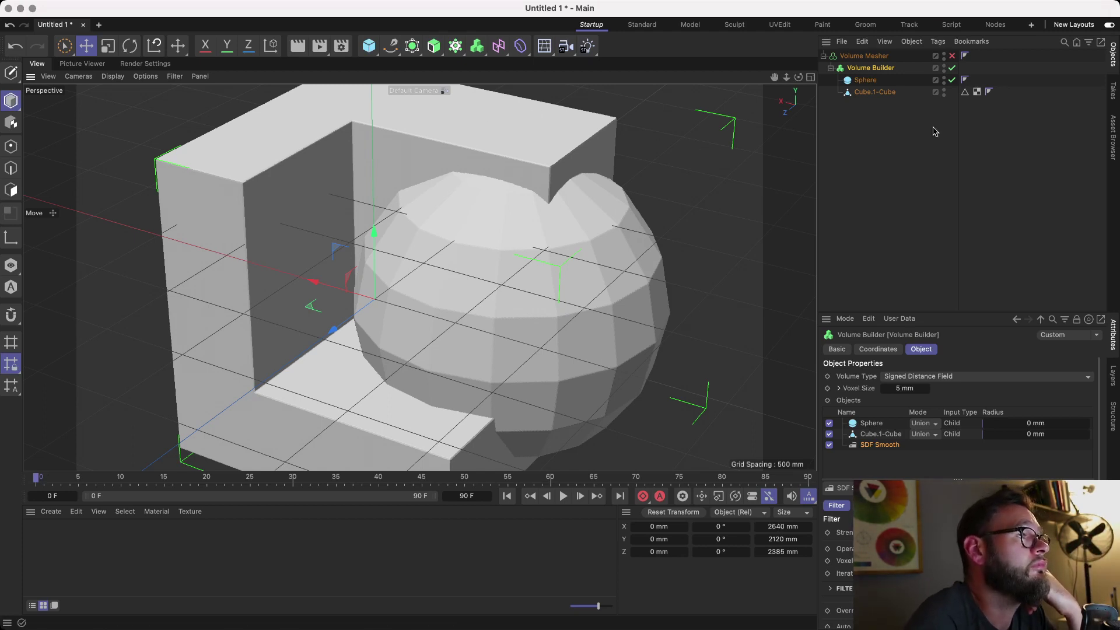
# Move the sphere into the cut-out corner at about X 917, Y -953, Z -1430 mm and set its segments to 100.
pyautogui.click(865, 80)
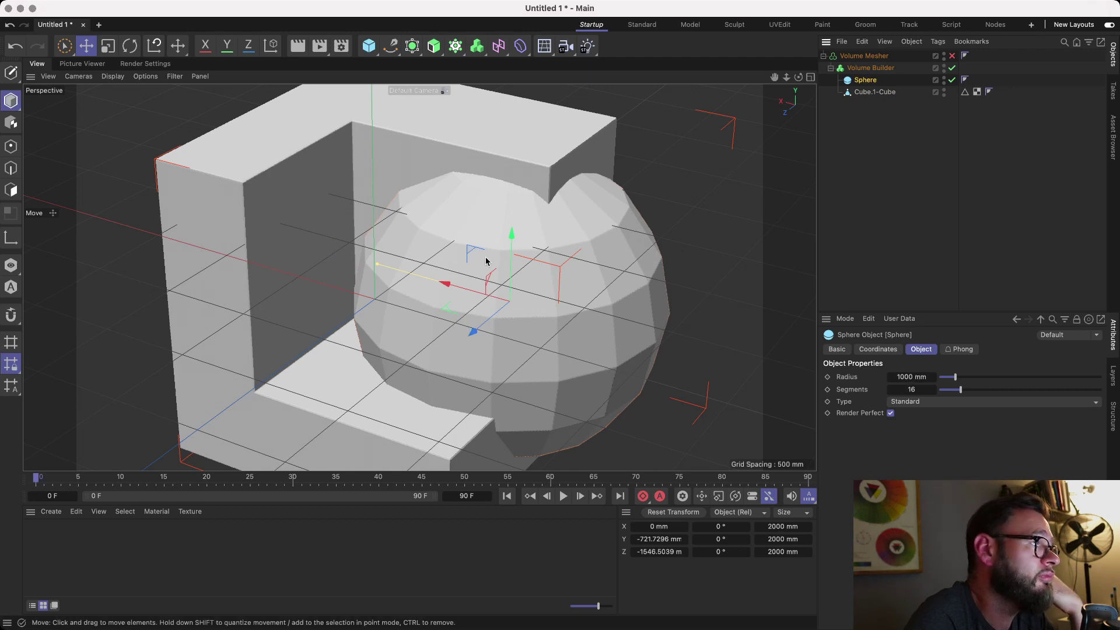
pyautogui.moveTo(437, 237); pyautogui.dragTo(321, 241)
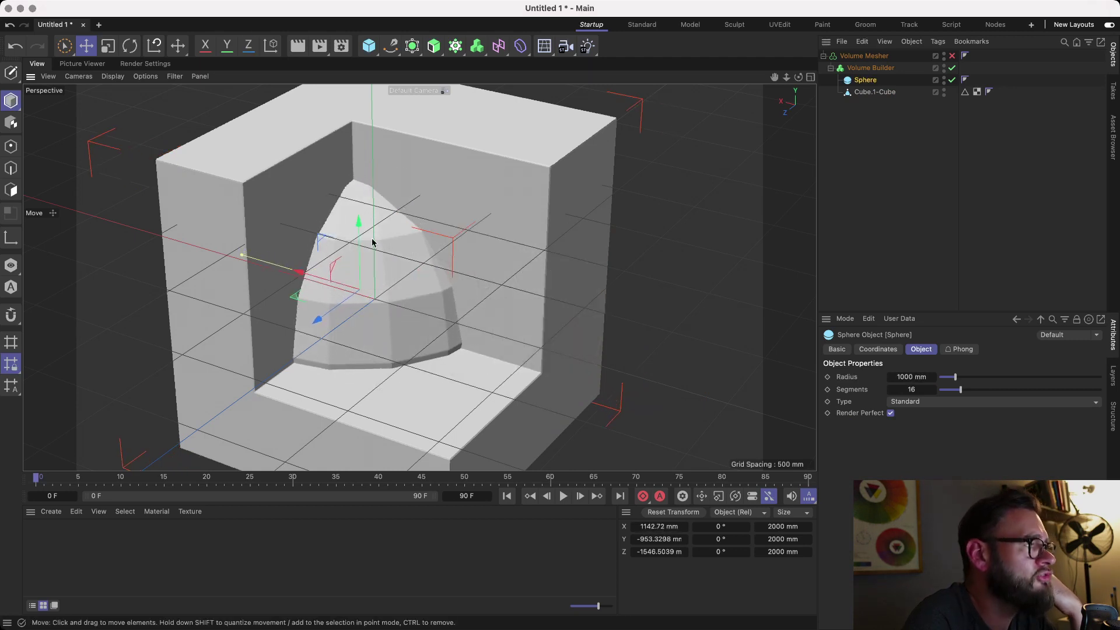
pyautogui.moveTo(297, 298); pyautogui.dragTo(324, 317)
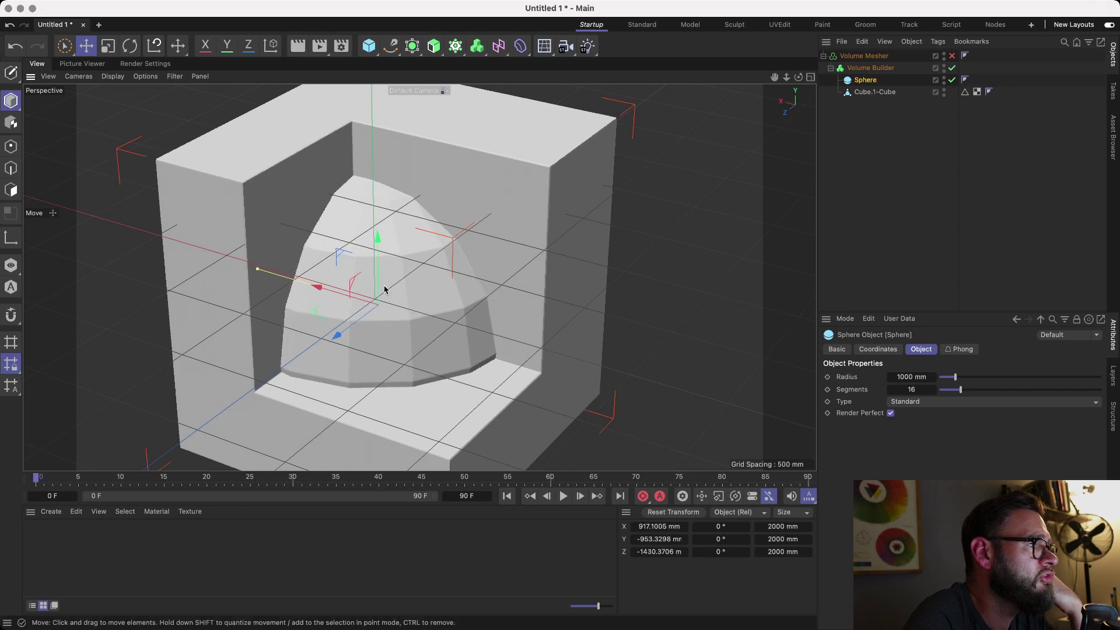
pyautogui.click(880, 69)
pyautogui.click(865, 80)
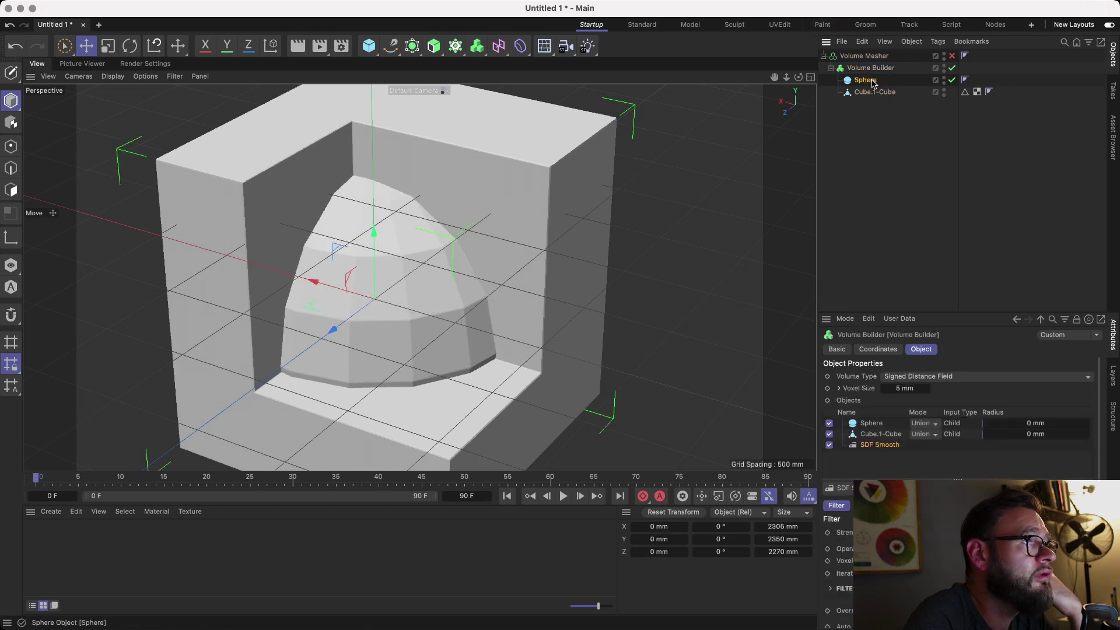
pyautogui.moveTo(998, 390); pyautogui.dragTo(1084, 389)
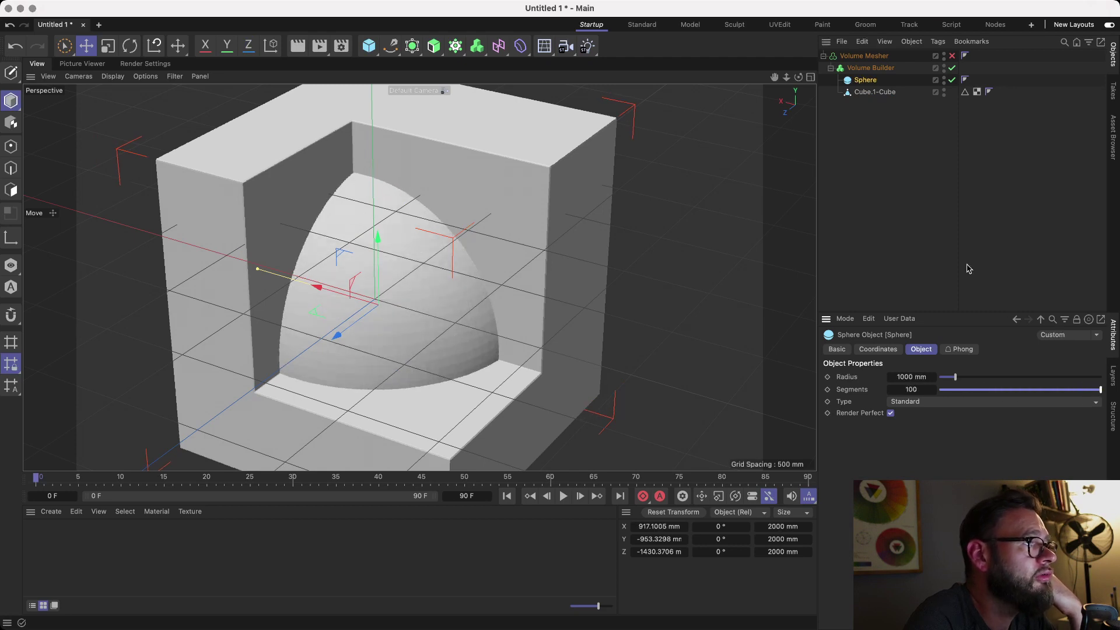
# Delete the sphere and the Cube.1-Cube mesh from the Volume Builder.
pyautogui.click(869, 70)
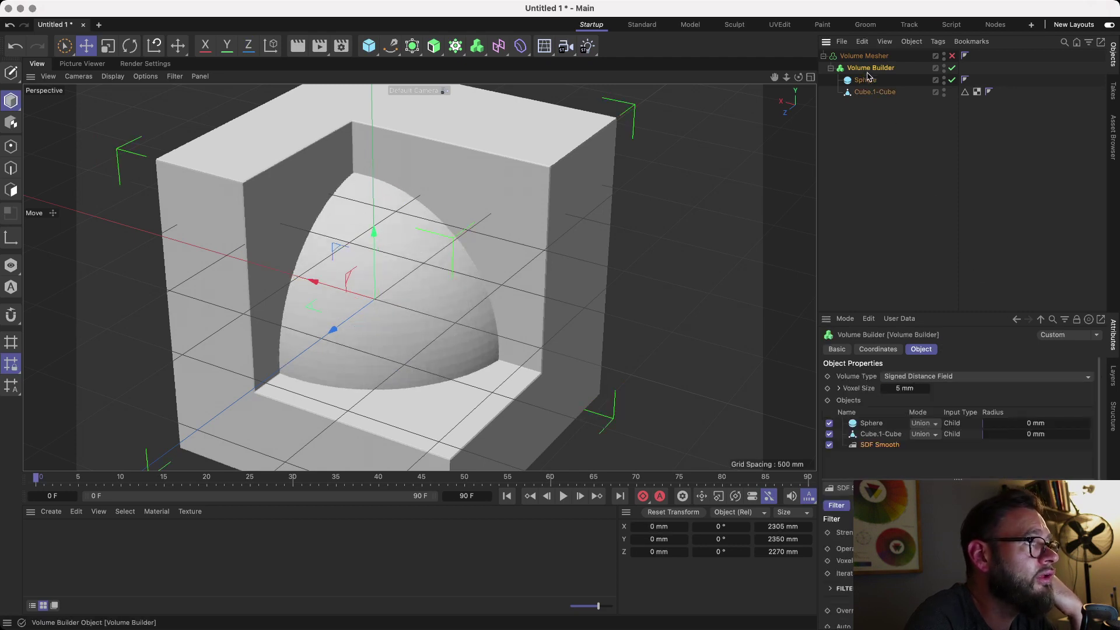
pyautogui.moveTo(798, 76); pyautogui.dragTo(917, 9)
pyautogui.moveTo(462, 279); pyautogui.dragTo(462, 278)
pyautogui.moveTo(798, 77); pyautogui.dragTo(760, 79)
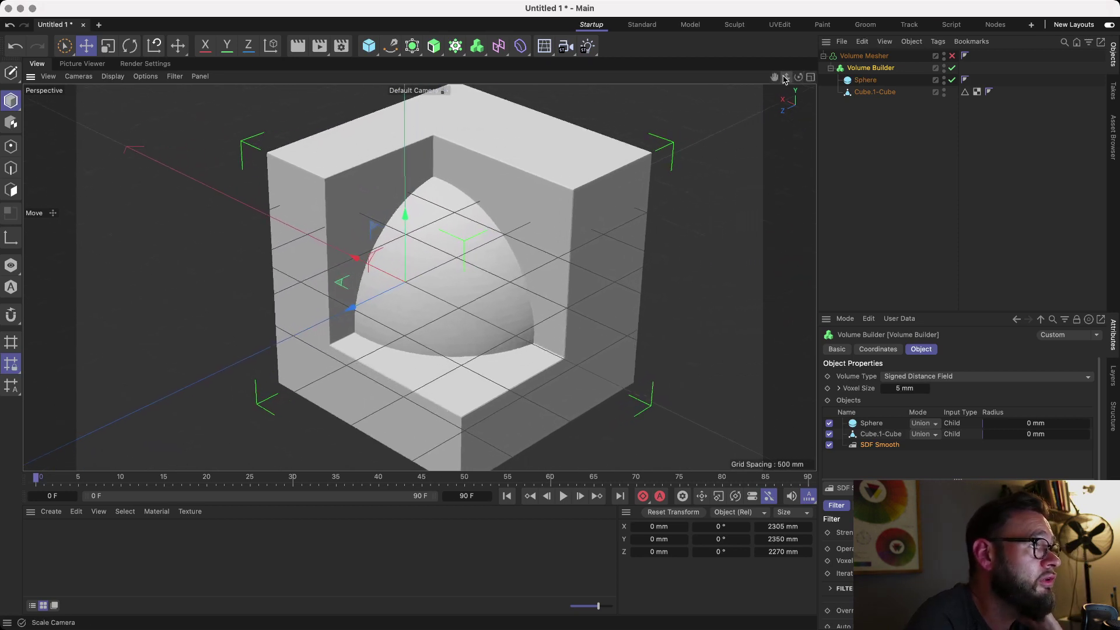
pyautogui.moveTo(798, 78); pyautogui.dragTo(799, 79)
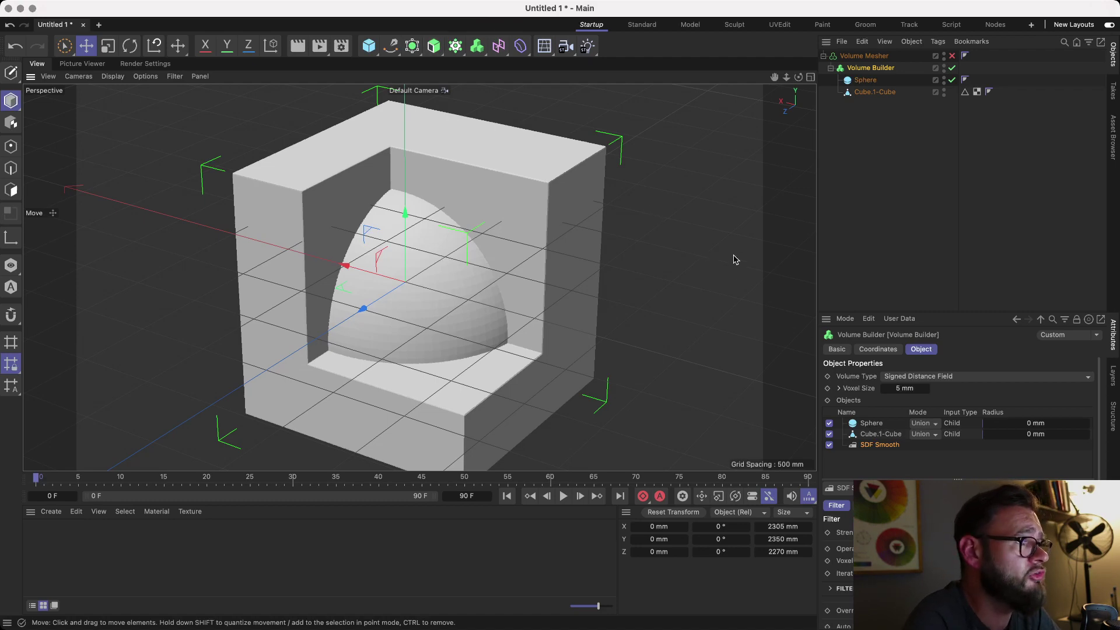
pyautogui.moveTo(786, 76)
pyautogui.mouseDown()
pyautogui.moveTo(819, 80)
pyautogui.moveTo(800, 77)
pyautogui.mouseUp()
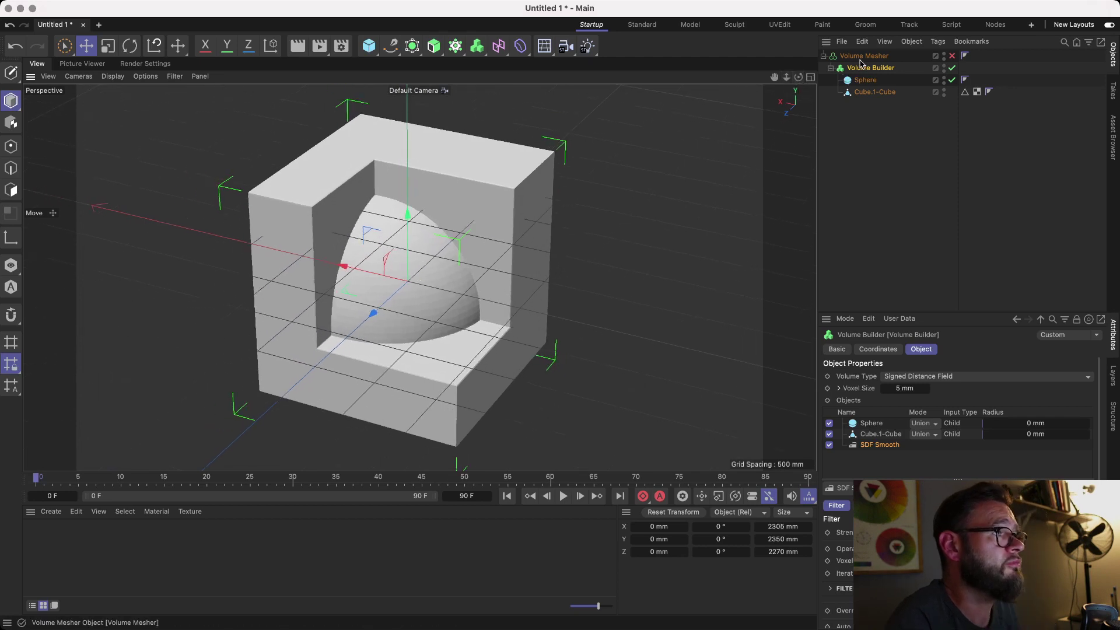
pyautogui.click(863, 79)
pyautogui.press('Delete')
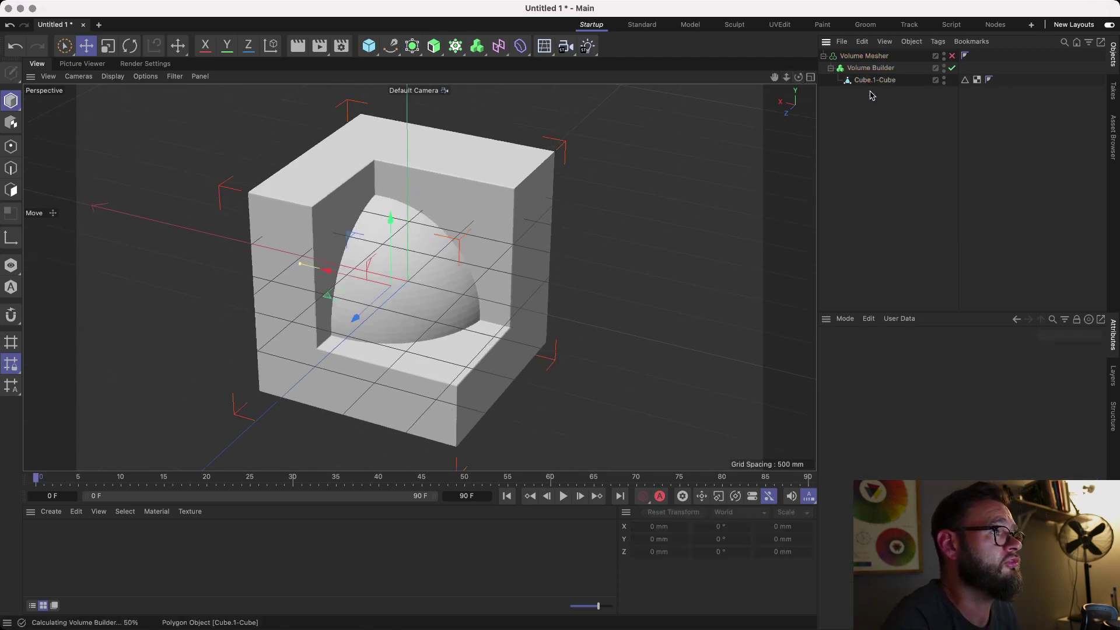
pyautogui.click(863, 80)
pyautogui.press('Delete')
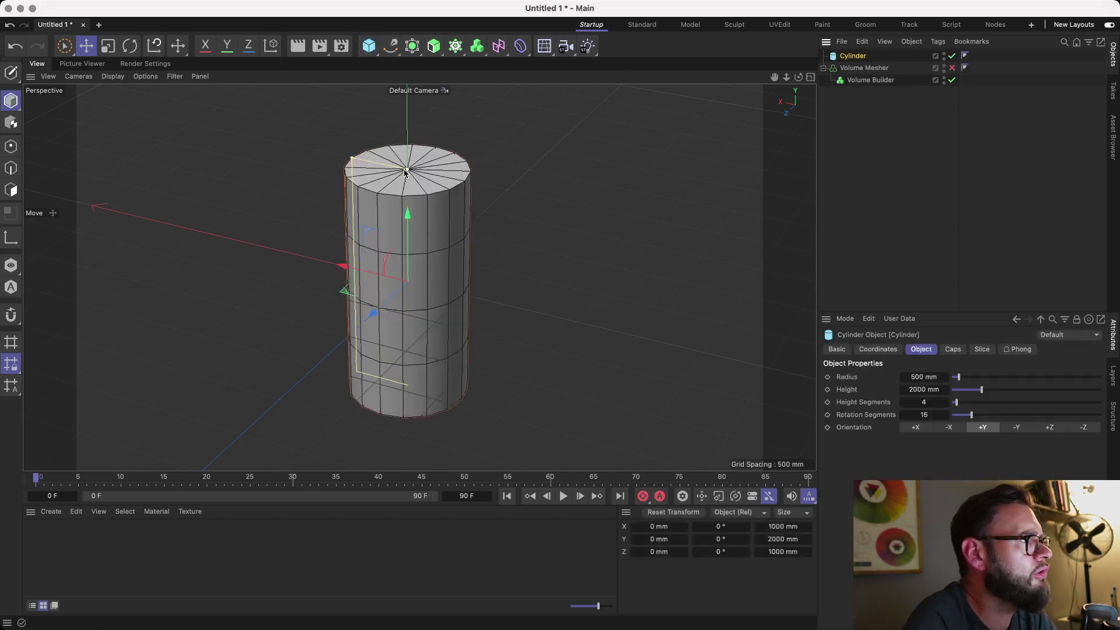
# Flatten the cylinder to about 159 mm height and give it 1 height segment and 41 rotation segments.
pyautogui.moveTo(407, 170); pyautogui.dragTo(408, 272)
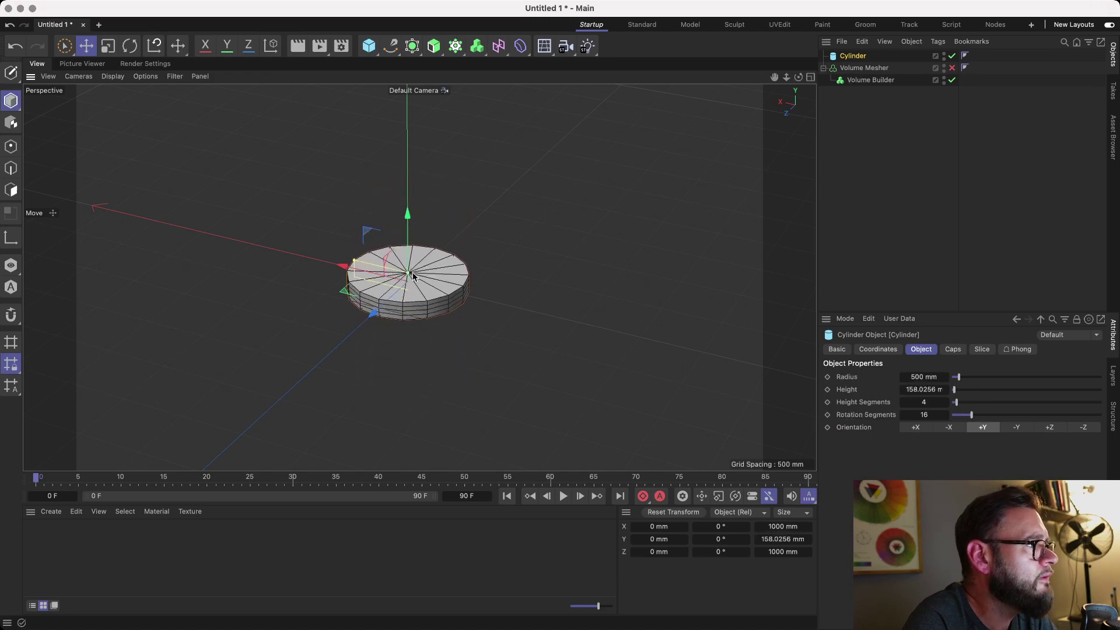
pyautogui.moveTo(971, 415); pyautogui.dragTo(1015, 423)
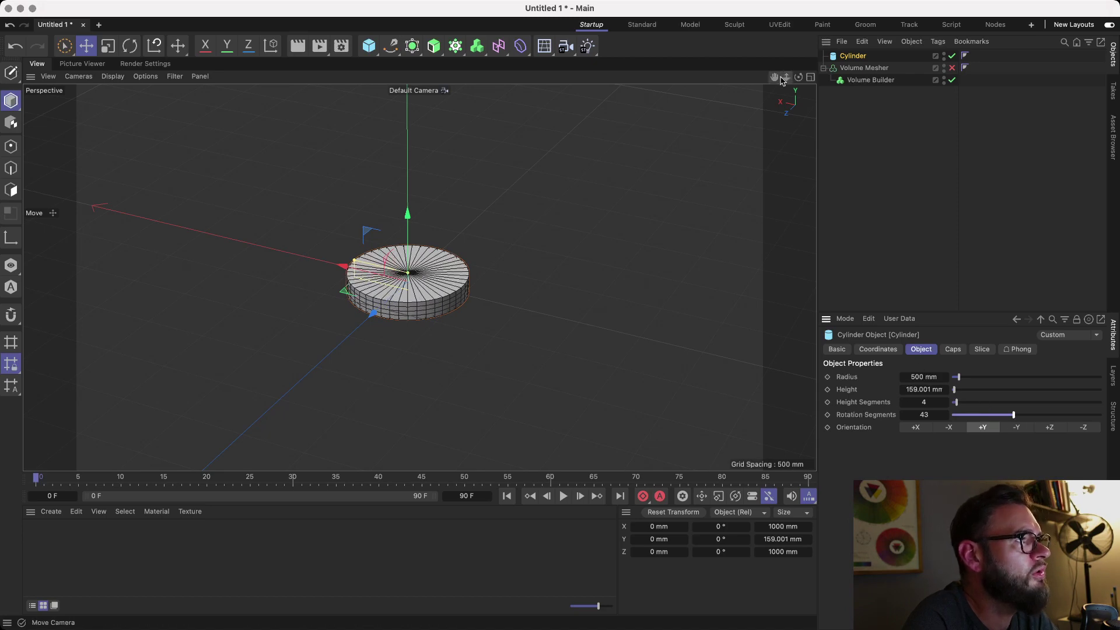
pyautogui.moveTo(786, 77); pyautogui.dragTo(814, 77)
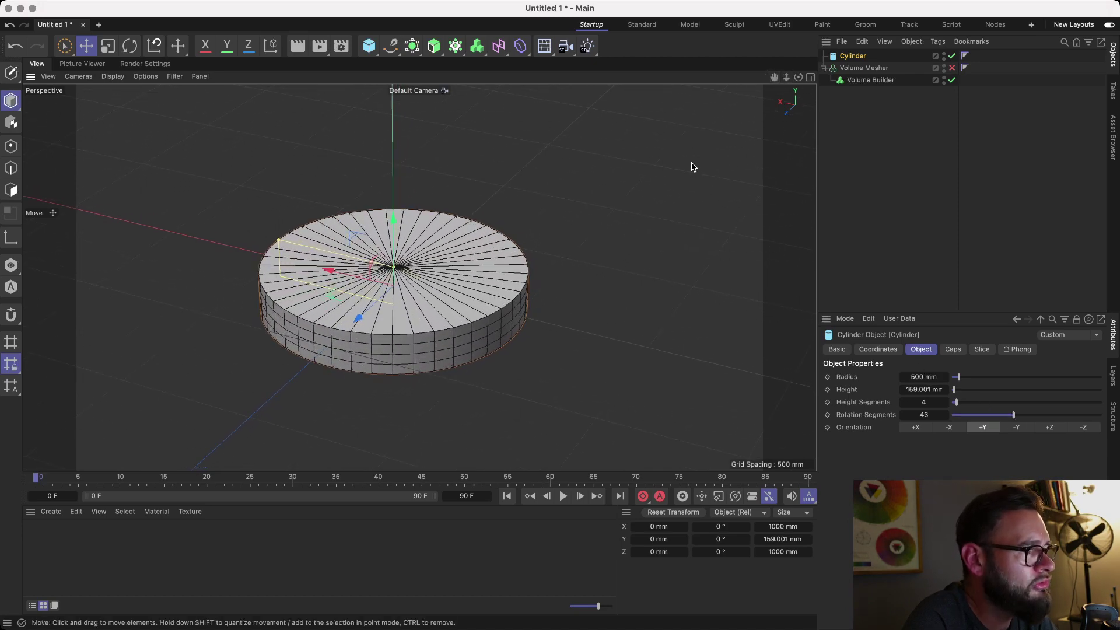
pyautogui.moveTo(1009, 416); pyautogui.dragTo(1037, 426)
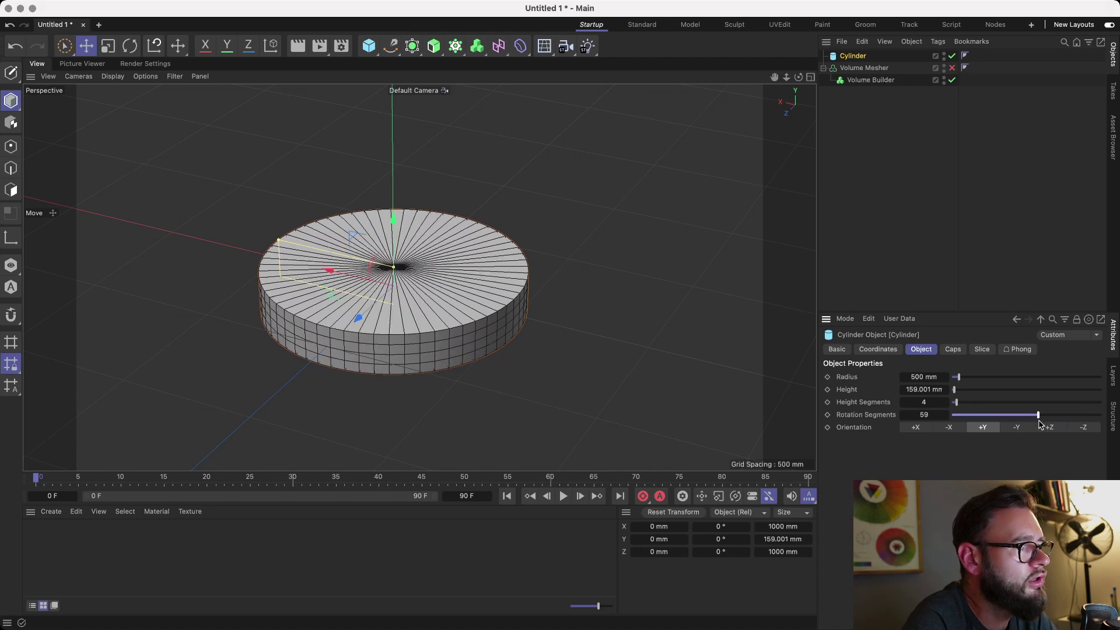
pyautogui.moveTo(957, 402); pyautogui.dragTo(908, 404)
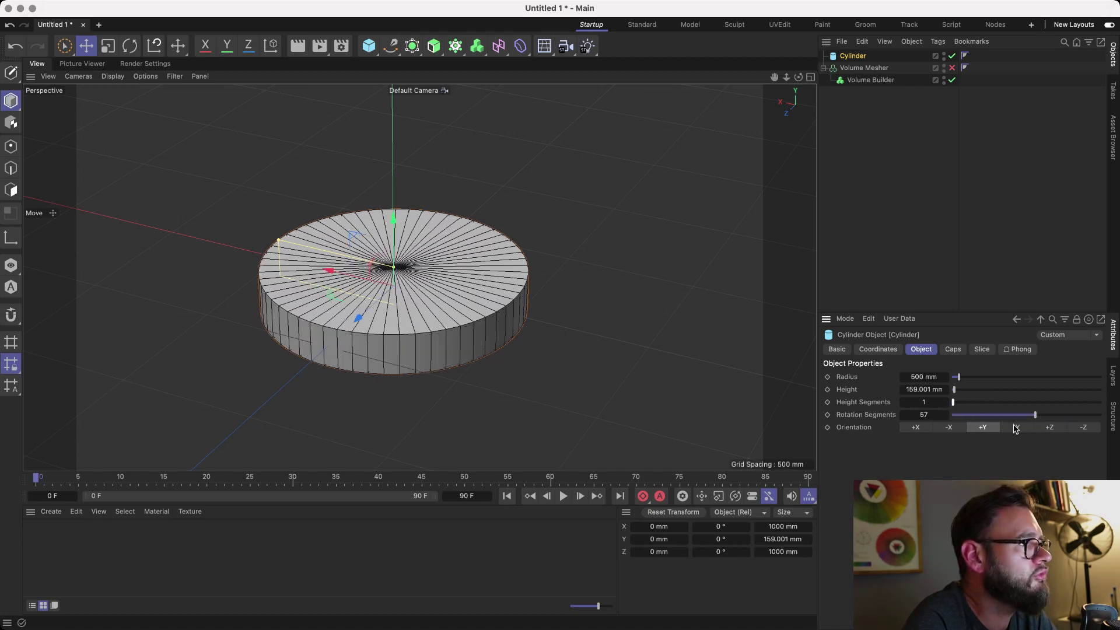
pyautogui.moveTo(1035, 420); pyautogui.dragTo(1010, 420)
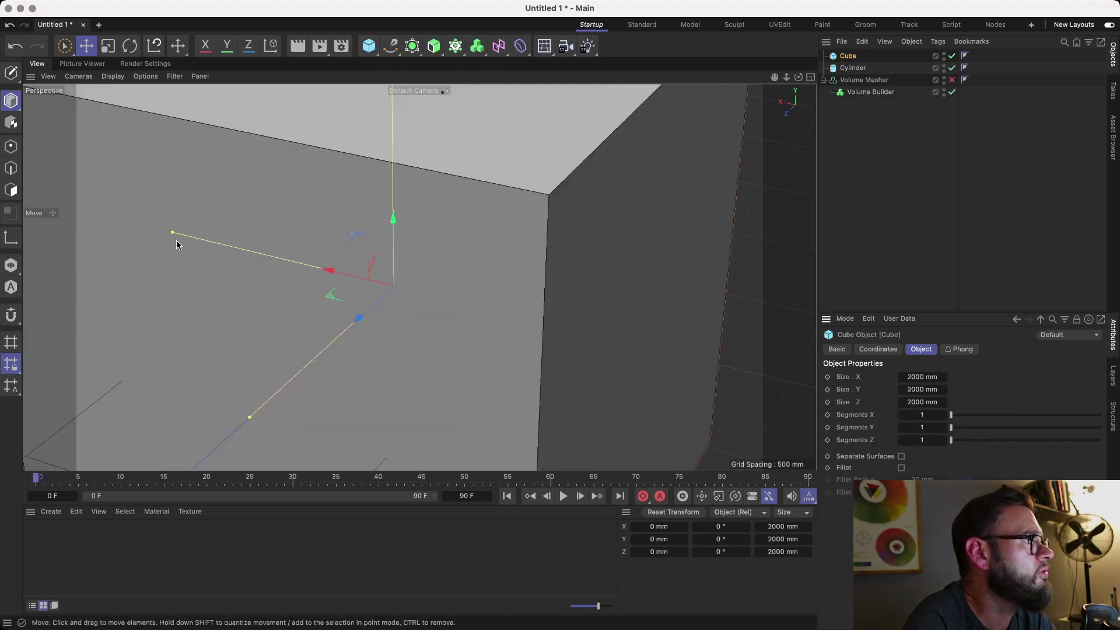
# Resize the cube to a flat bar of about 1317 × 50 × 419 mm and shift it along X to about -987 mm.
pyautogui.moveTo(177, 244); pyautogui.dragTo(314, 231)
pyautogui.moveTo(255, 424); pyautogui.dragTo(341, 339)
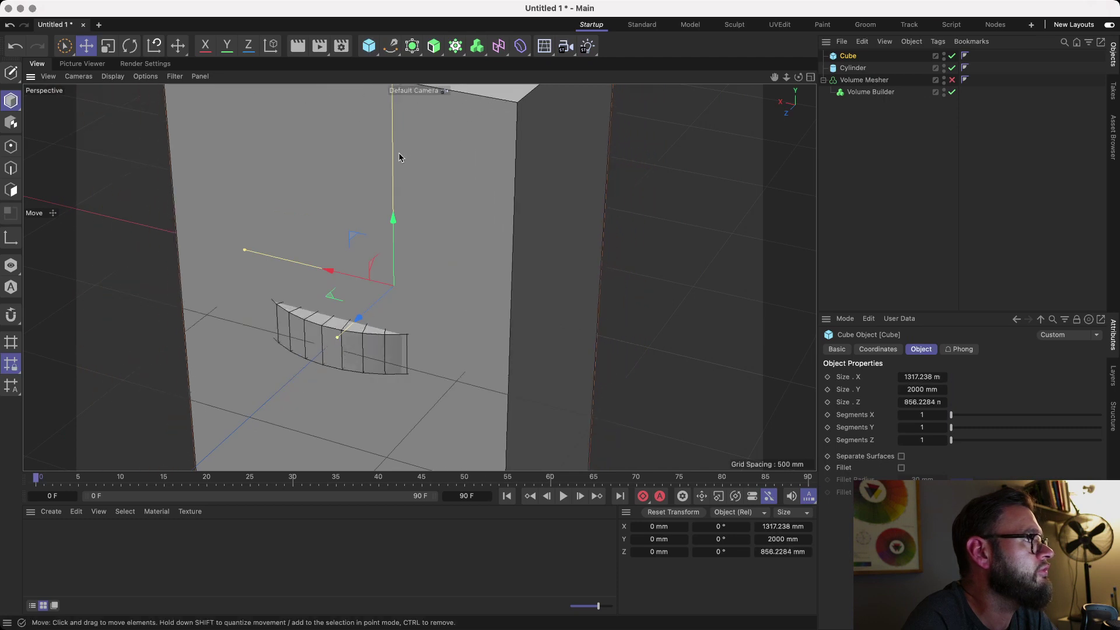
pyautogui.moveTo(786, 77); pyautogui.dragTo(742, 79)
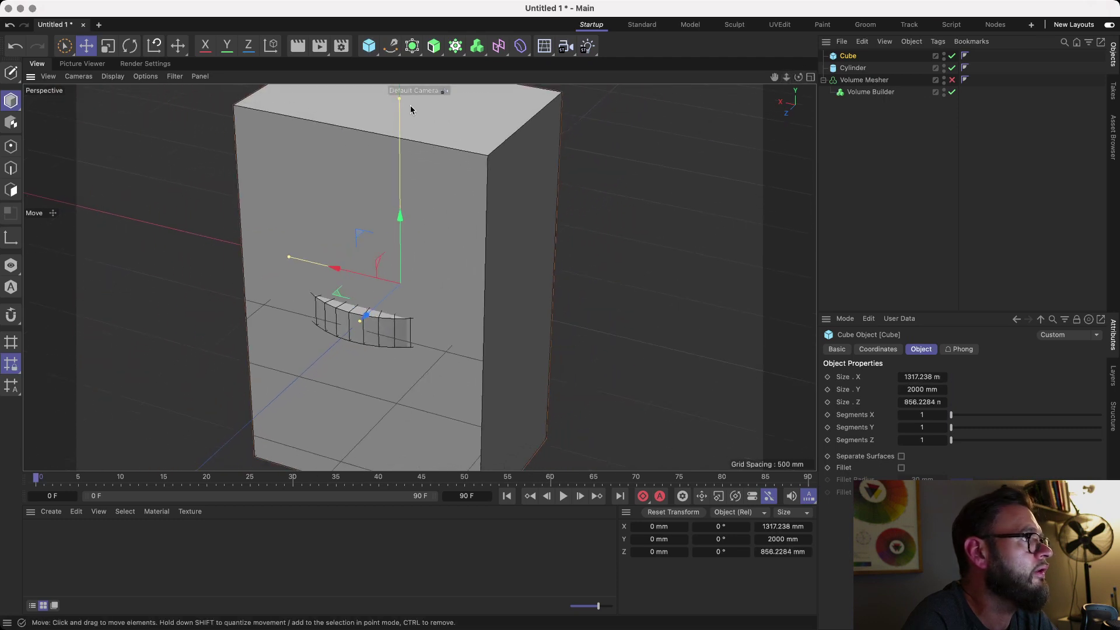
pyautogui.moveTo(398, 102); pyautogui.dragTo(414, 277)
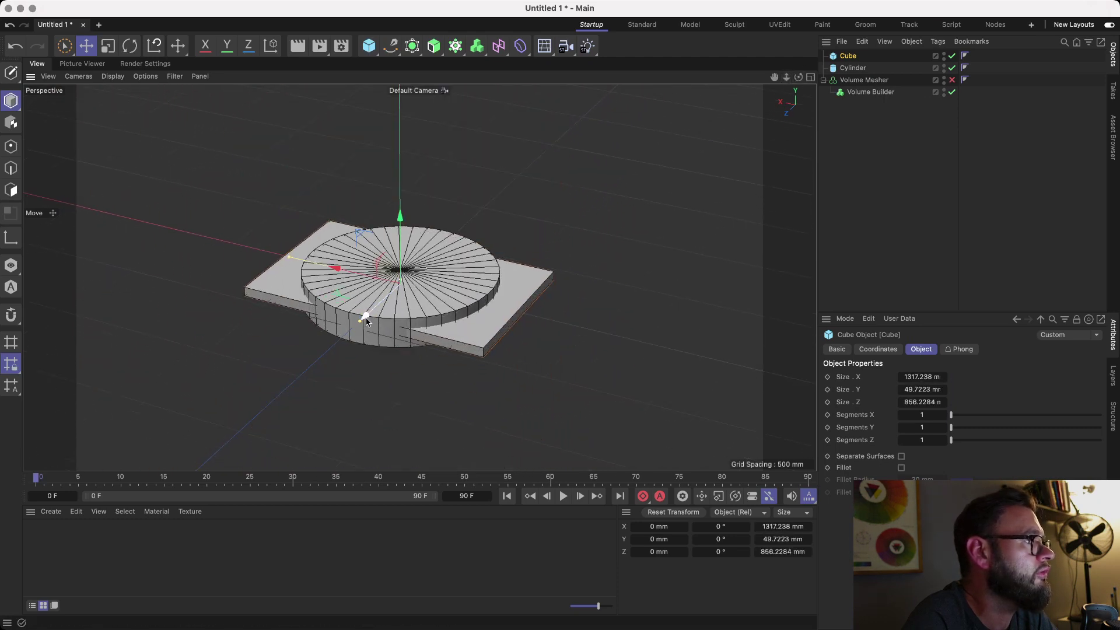
pyautogui.moveTo(361, 325); pyautogui.dragTo(380, 297)
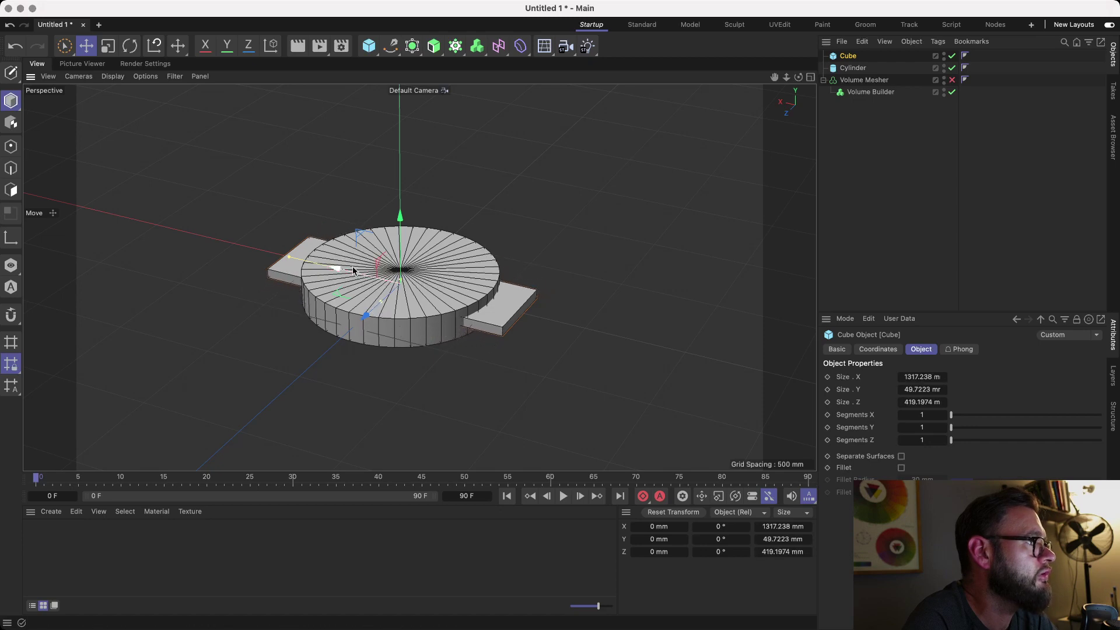
pyautogui.moveTo(337, 268); pyautogui.dragTo(526, 336)
# Reduce the cylinder's height to about 62 mm and shift it slightly to about X -47, Y -23, Z -37 mm.
pyautogui.moveTo(776, 78); pyautogui.dragTo(812, 44)
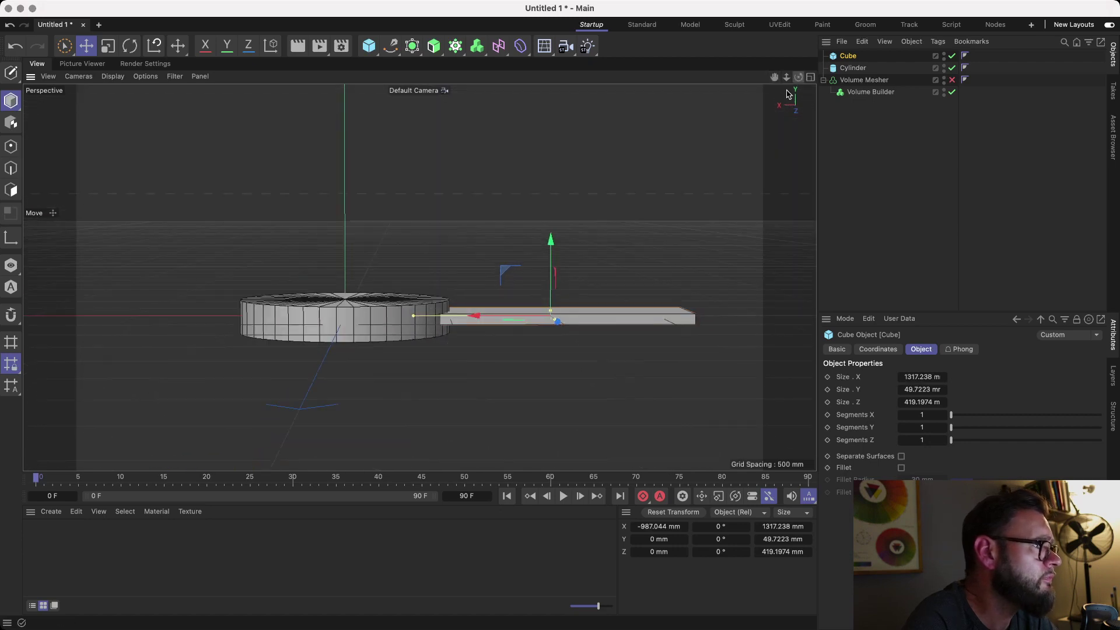
pyautogui.click(382, 336)
pyautogui.moveTo(347, 306); pyautogui.dragTo(344, 308)
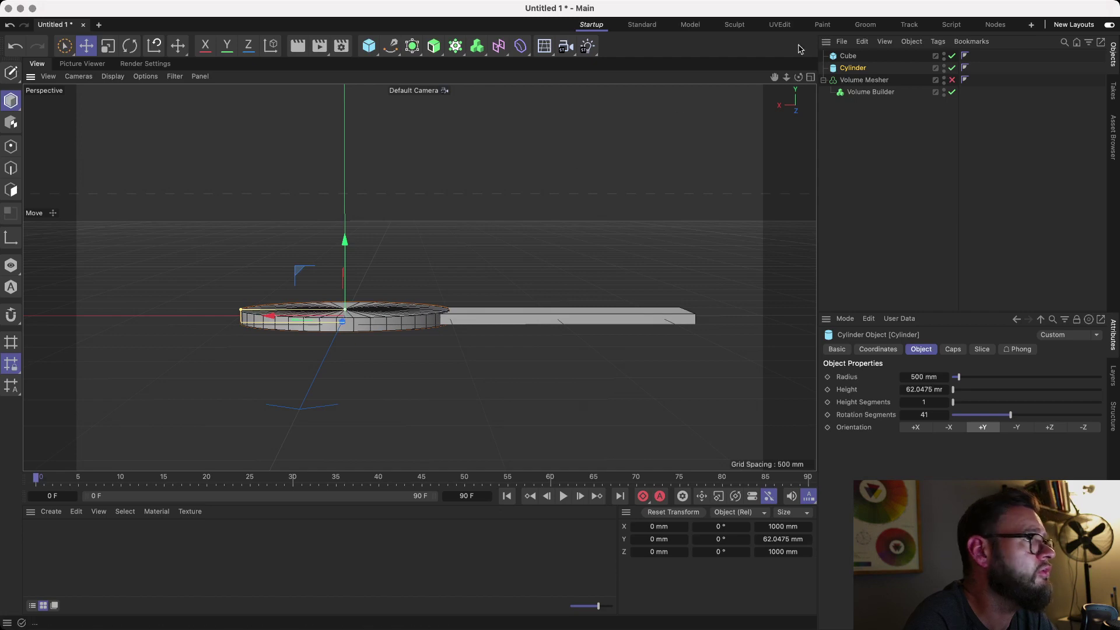
pyautogui.moveTo(798, 78); pyautogui.dragTo(785, 15)
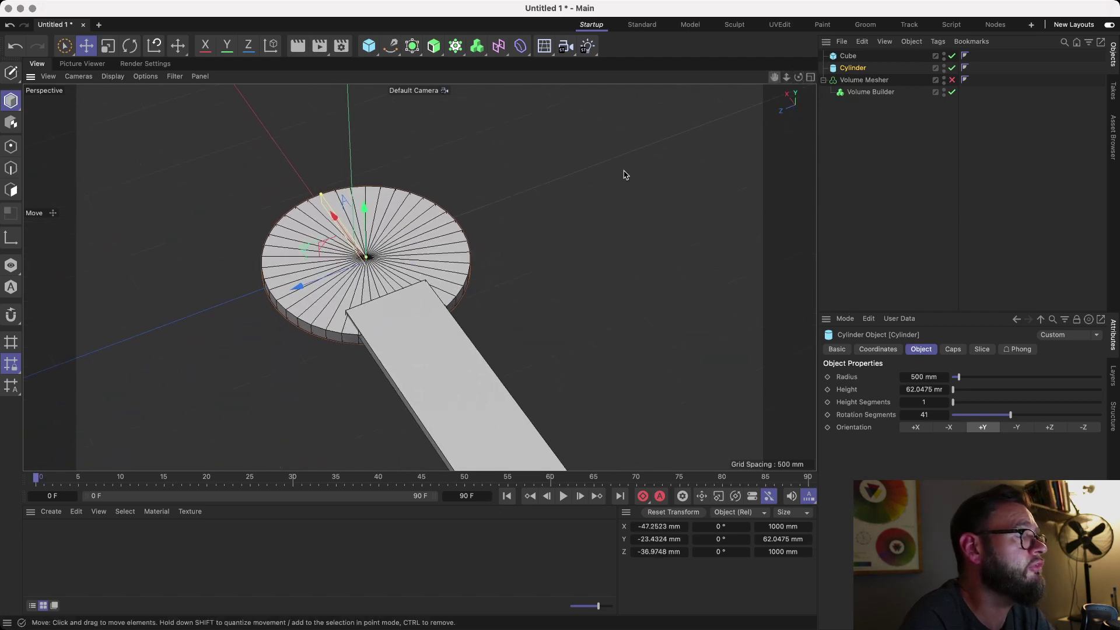
# Duplicate the disc as a smaller cylinder of about 102 mm radius and 143 mm height near its edge, at about X 306 mm.
pyautogui.keyDown('ctrl'); pyautogui.moveTo(328, 213); pyautogui.dragTo(305, 175); pyautogui.keyUp('ctrl')
pyautogui.keyDown('alt'); pyautogui.moveTo(306, 203); pyautogui.dragTo(334, 207); pyautogui.keyUp('alt')
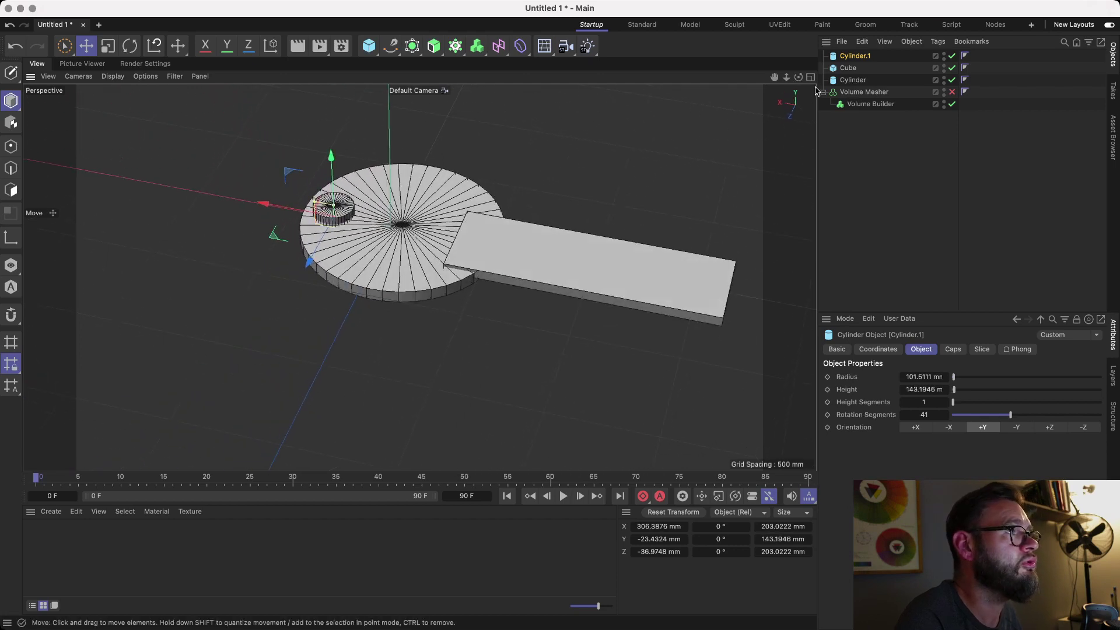
# Add a Boole set to A subtract B and nest the large cylinder above the small one in it to cut the hole.
pyautogui.moveTo(851, 80); pyautogui.dragTo(851, 68)
pyautogui.press('super+z')
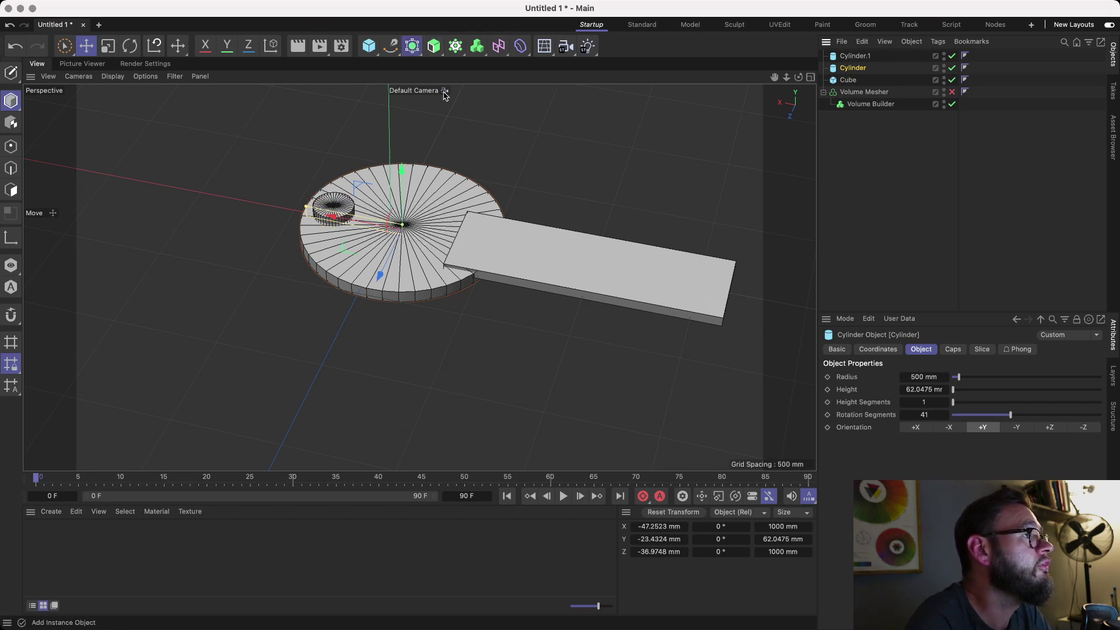
pyautogui.click(467, 137)
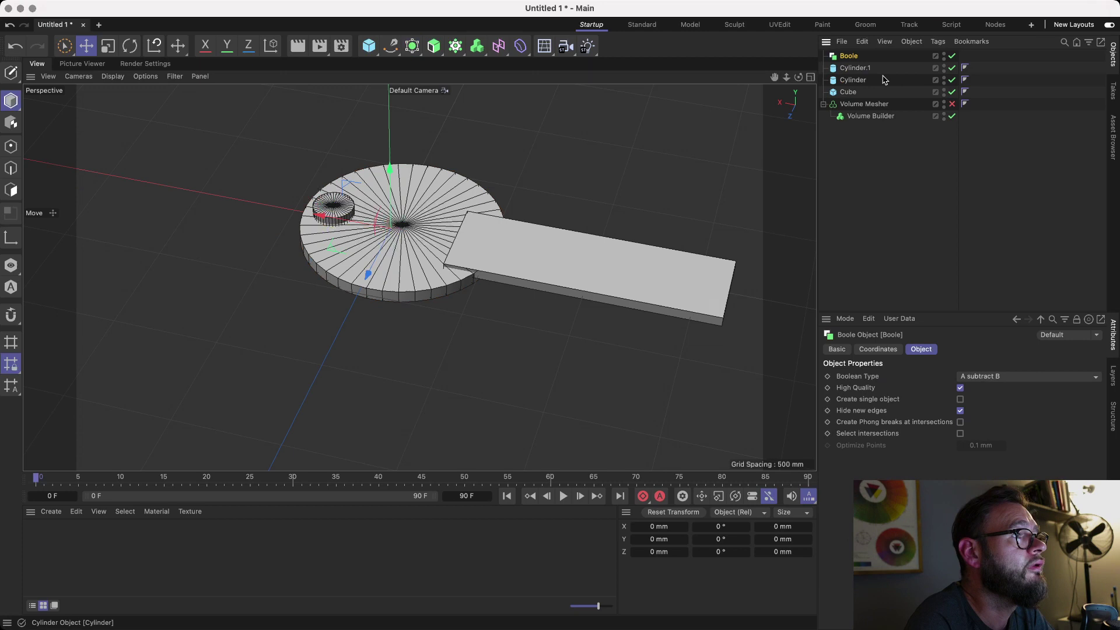
pyautogui.moveTo(850, 66); pyautogui.dragTo(798, 101)
pyautogui.click(857, 70)
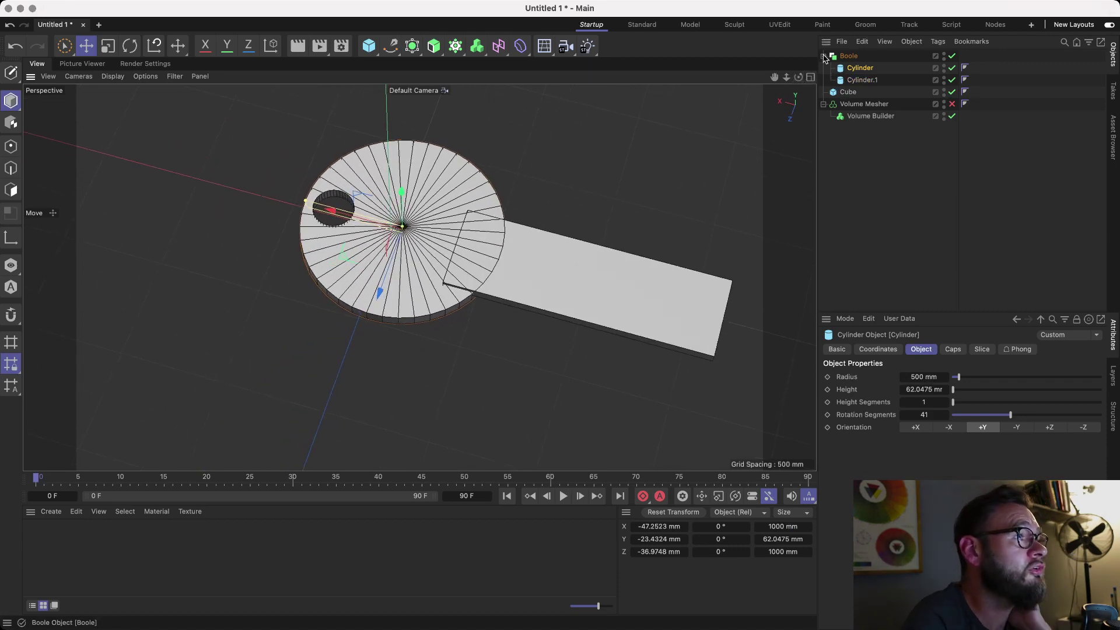
# Combine the cut disc's Boole and the Cube under a second Boole set to A union B.
pyautogui.click(823, 56)
pyautogui.click(849, 57)
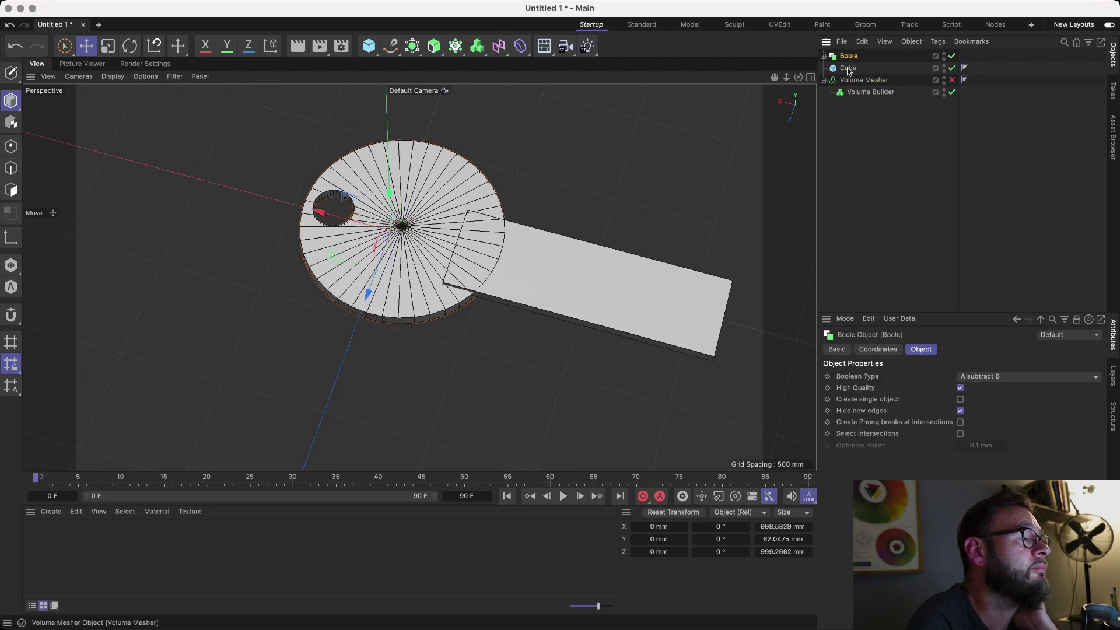
pyautogui.click(862, 69)
pyautogui.keyDown('shift'); pyautogui.click(837, 56); pyautogui.keyUp('shift')
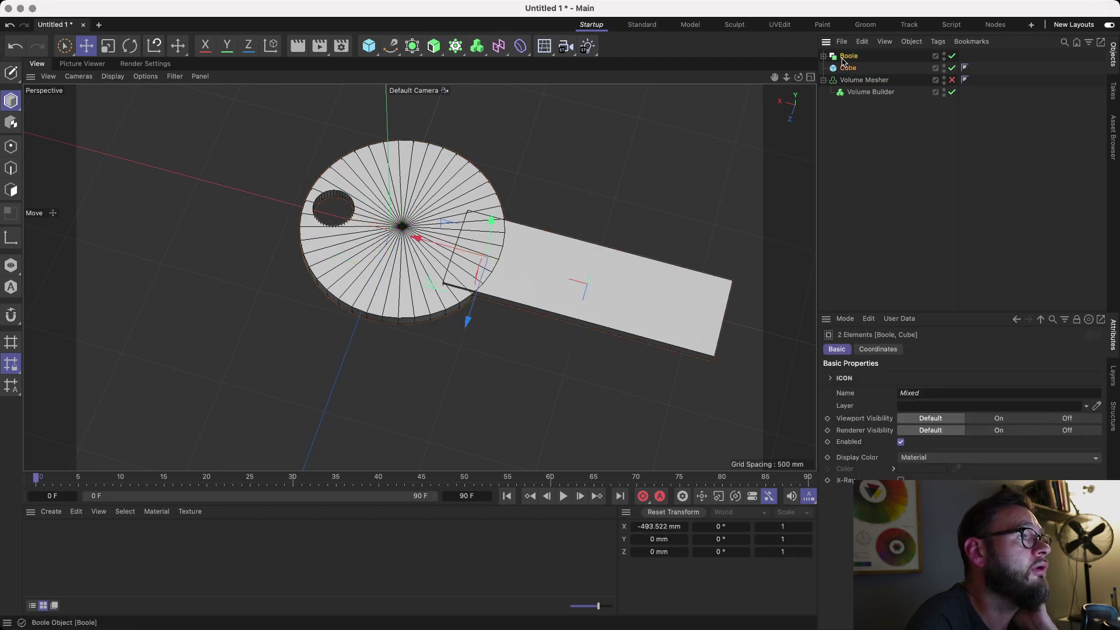
pyautogui.click(478, 132)
pyautogui.moveTo(869, 84); pyautogui.dragTo(858, 56)
pyautogui.click(858, 57)
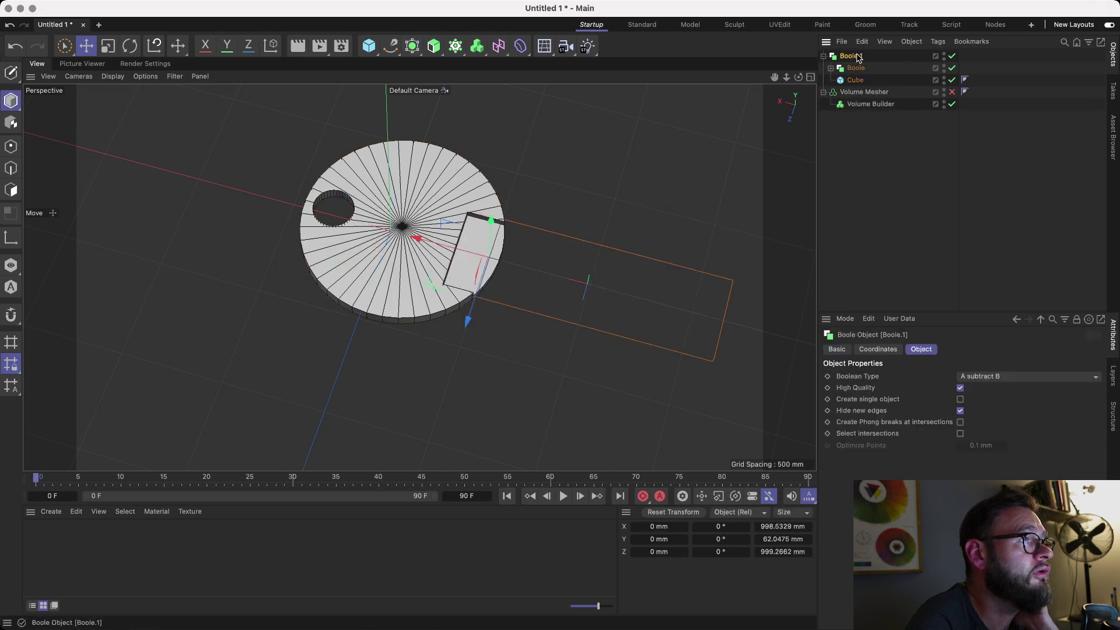
pyautogui.click(1017, 377)
pyautogui.click(1017, 389)
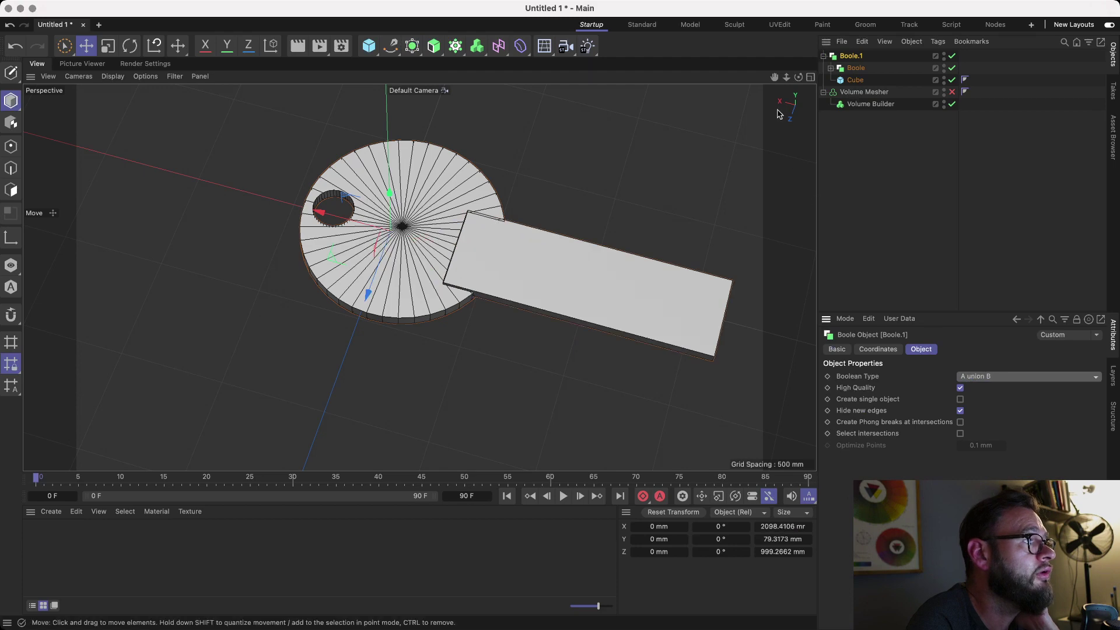
# Lower the Cube along Y to about -20.6 mm so the bar sits within the disc's thickness.
pyautogui.moveTo(798, 77); pyautogui.dragTo(800, 36)
pyautogui.click(852, 80)
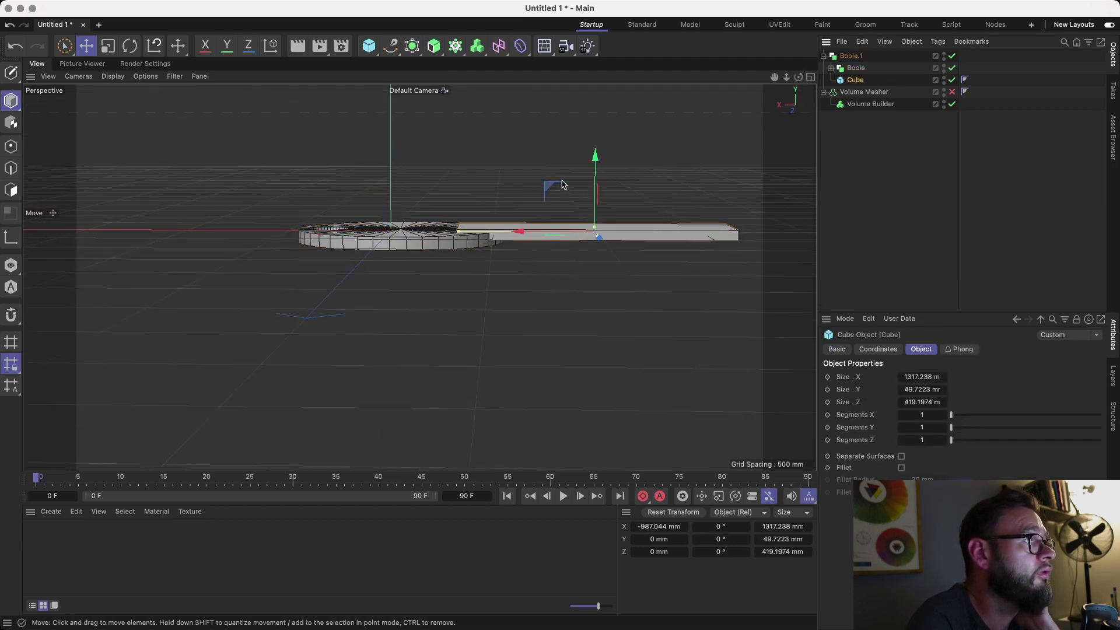
pyautogui.moveTo(596, 170); pyautogui.dragTo(597, 178)
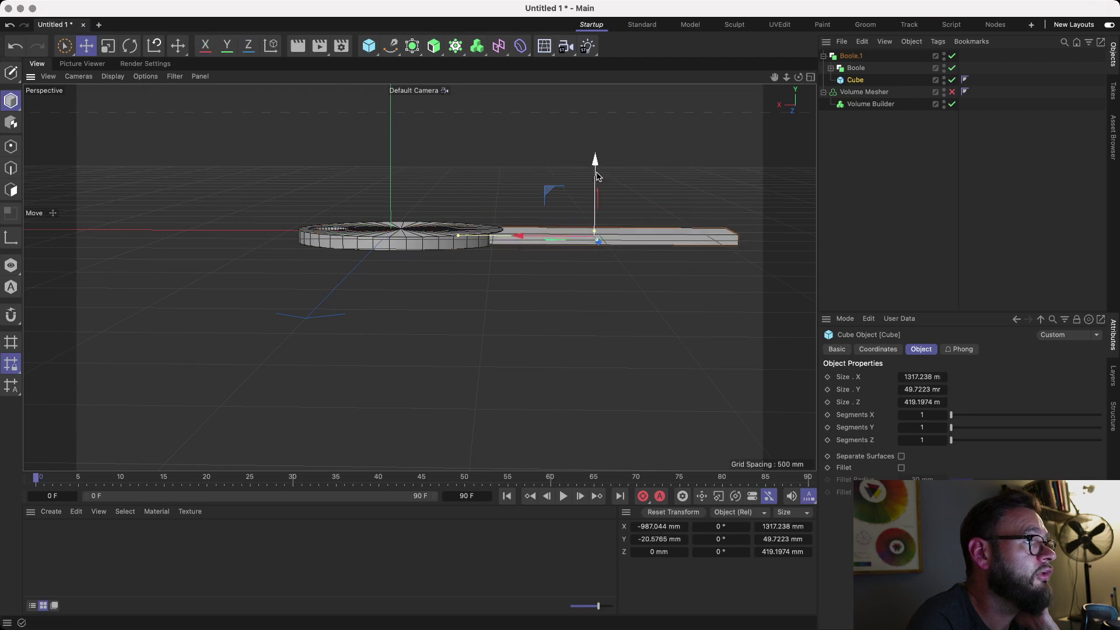
pyautogui.click(856, 69)
pyautogui.click(830, 68)
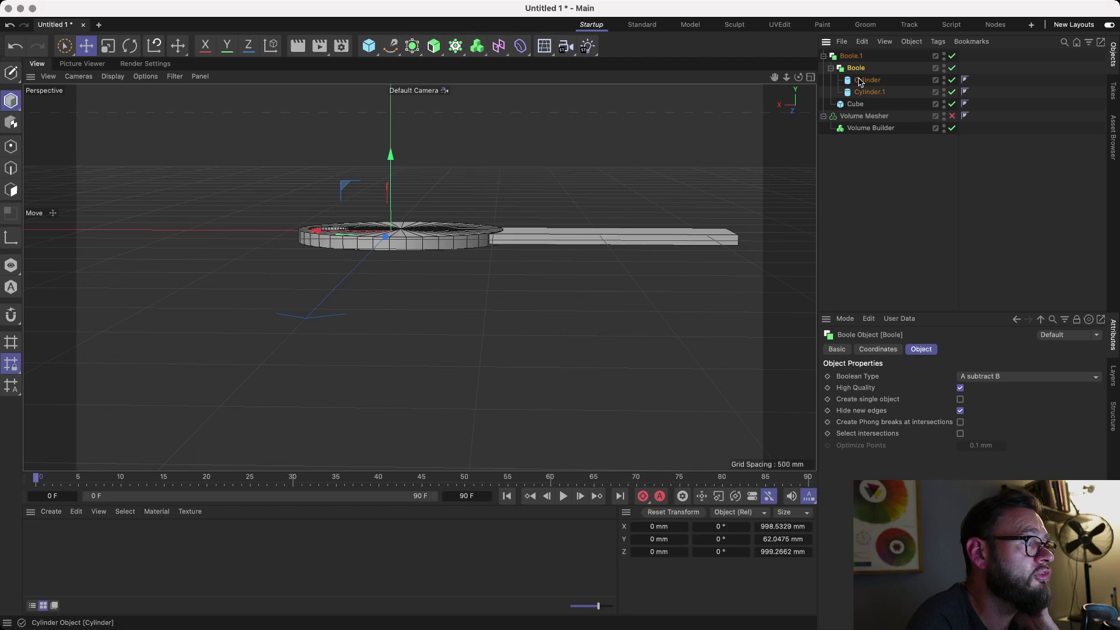
pyautogui.click(830, 68)
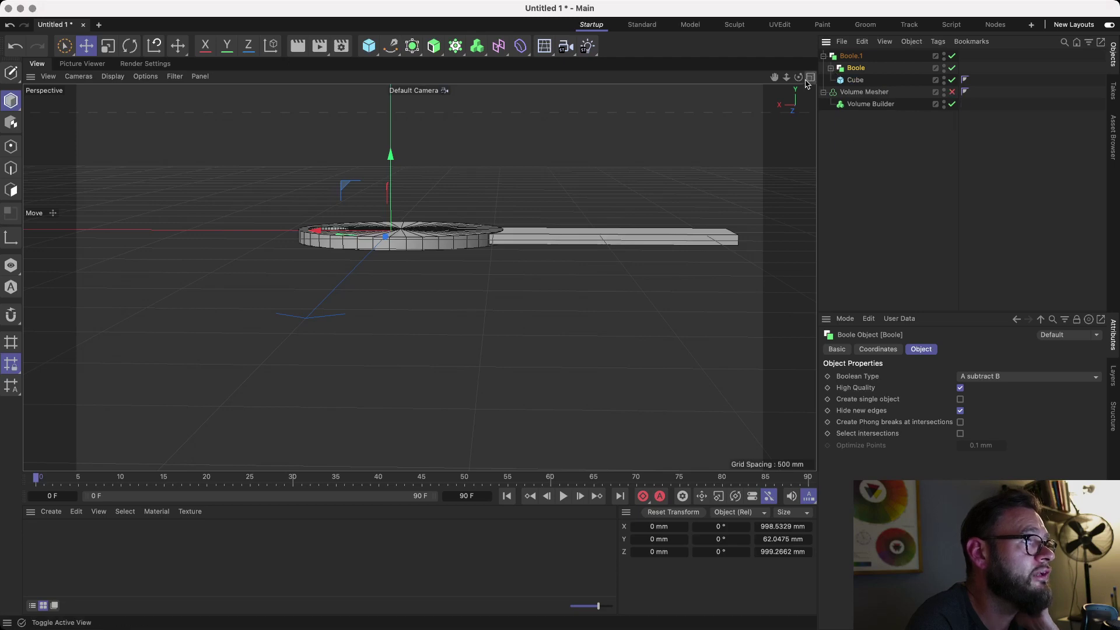
# Examine the united key shape from several angles, checking how the flat bar meets the disc.
pyautogui.moveTo(798, 77); pyautogui.dragTo(765, 149)
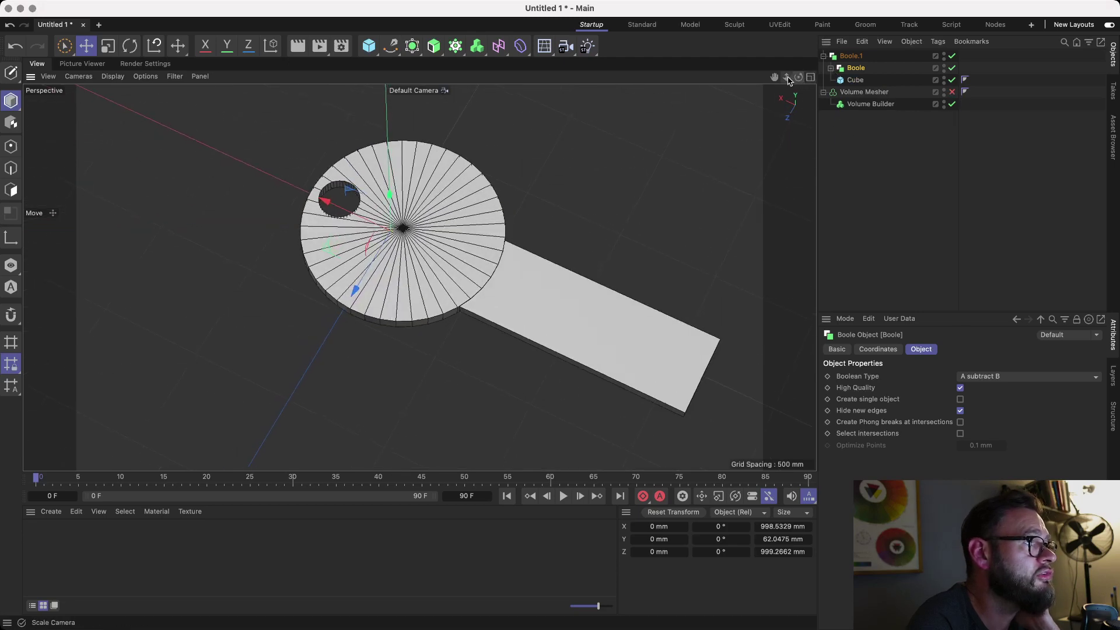
pyautogui.moveTo(787, 78); pyautogui.dragTo(643, 50)
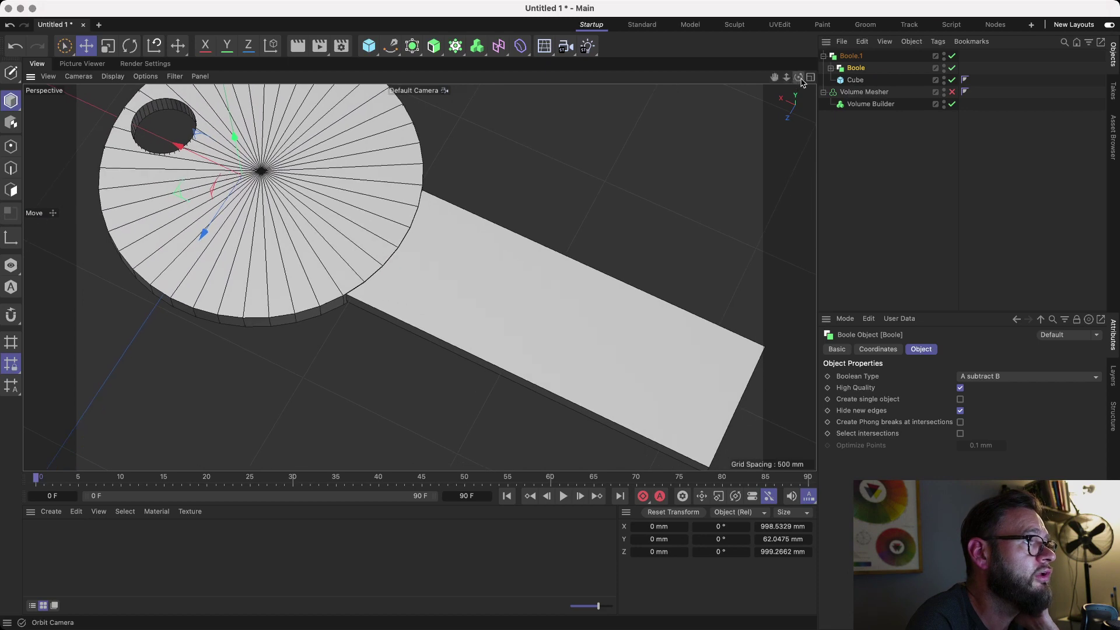
pyautogui.moveTo(801, 80)
pyautogui.mouseDown()
pyautogui.moveTo(831, 9)
pyautogui.moveTo(828, 40)
pyautogui.moveTo(794, 86)
pyautogui.moveTo(804, 62)
pyautogui.mouseUp()
pyautogui.click(857, 82)
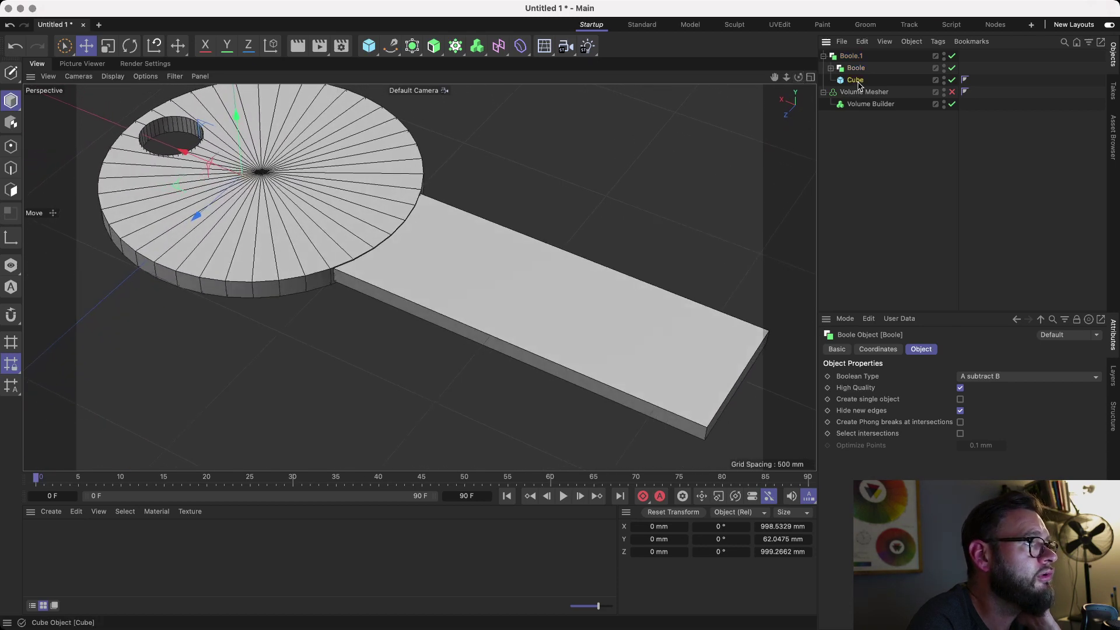
pyautogui.click(856, 81)
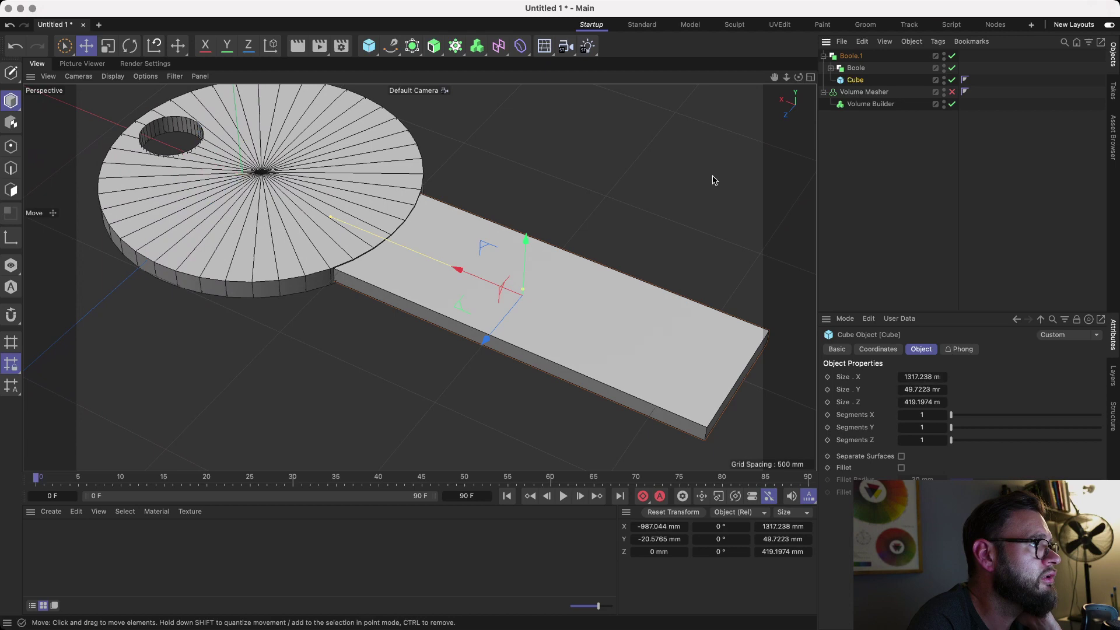
pyautogui.moveTo(792, 98); pyautogui.dragTo(779, 102)
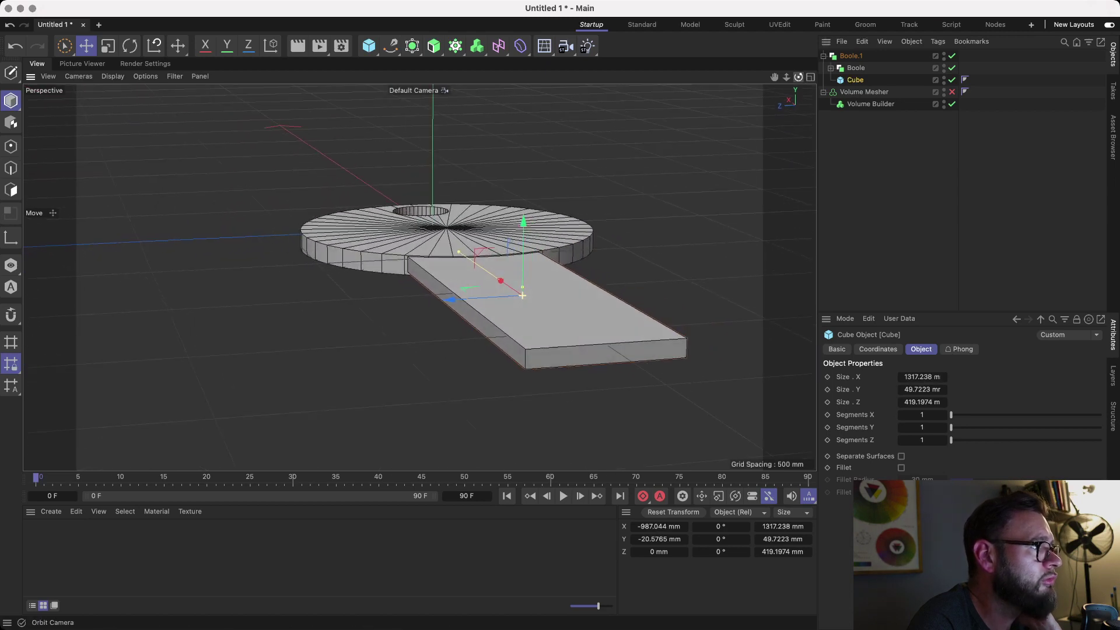
pyautogui.keyDown('alt'); pyautogui.moveTo(522, 295); pyautogui.dragTo(515, 327); pyautogui.keyUp('alt')
pyautogui.moveTo(799, 77); pyautogui.dragTo(850, 79)
pyautogui.moveTo(781, 106); pyautogui.dragTo(753, 138)
pyautogui.moveTo(788, 76); pyautogui.dragTo(764, 76)
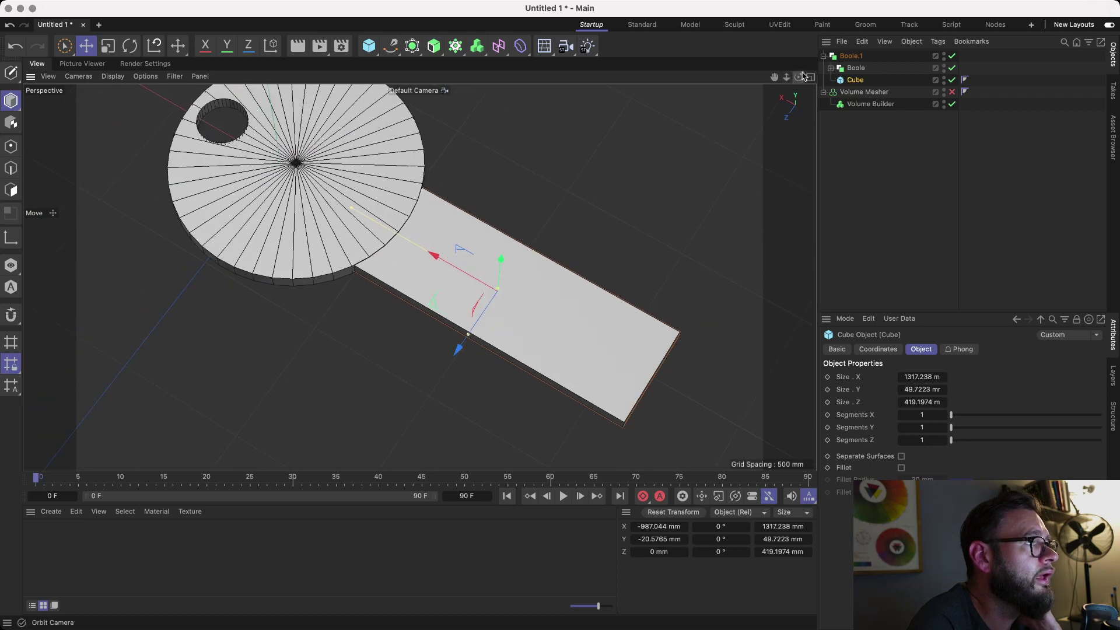
# Move the union Boole with all its children into the Volume Builder.
pyautogui.click(824, 56)
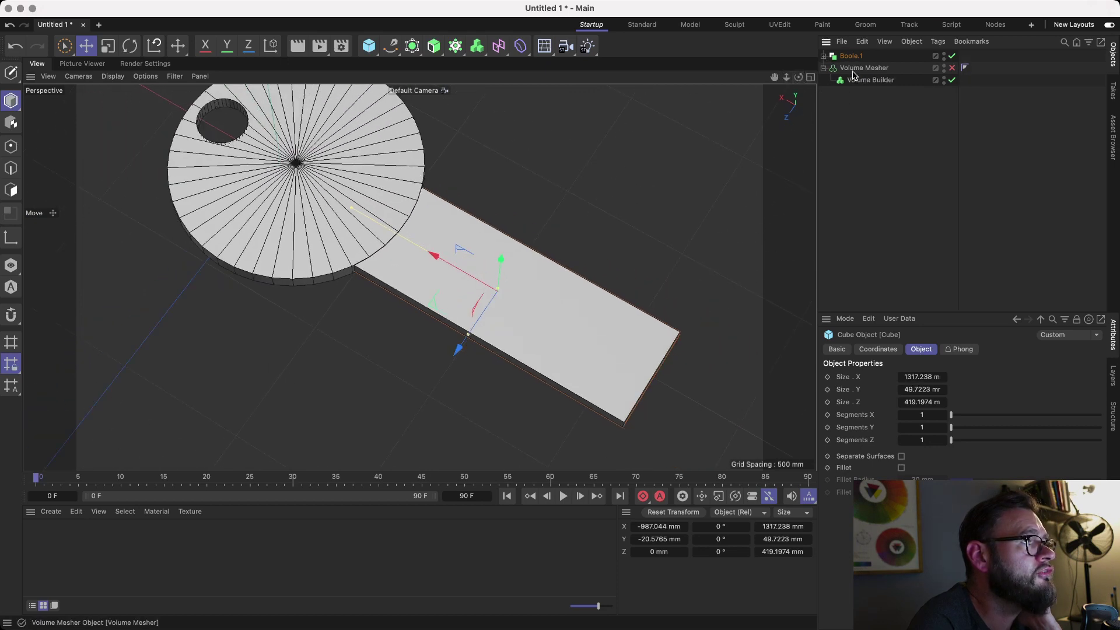
pyautogui.click(863, 80)
pyautogui.moveTo(854, 58); pyautogui.dragTo(803, 80)
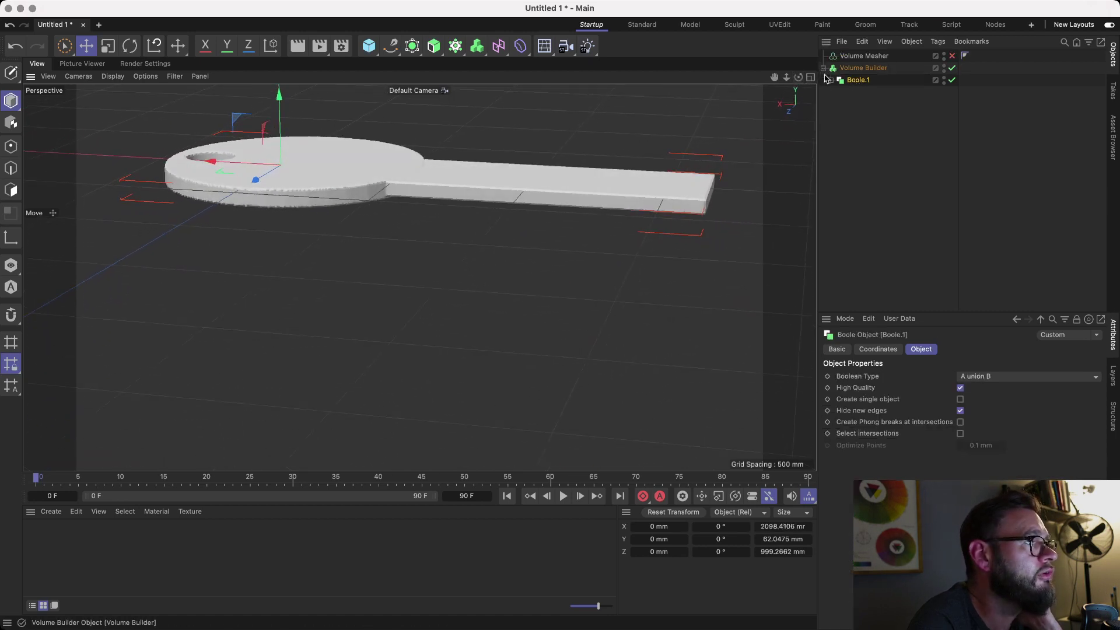
pyautogui.click(831, 80)
pyautogui.click(859, 92)
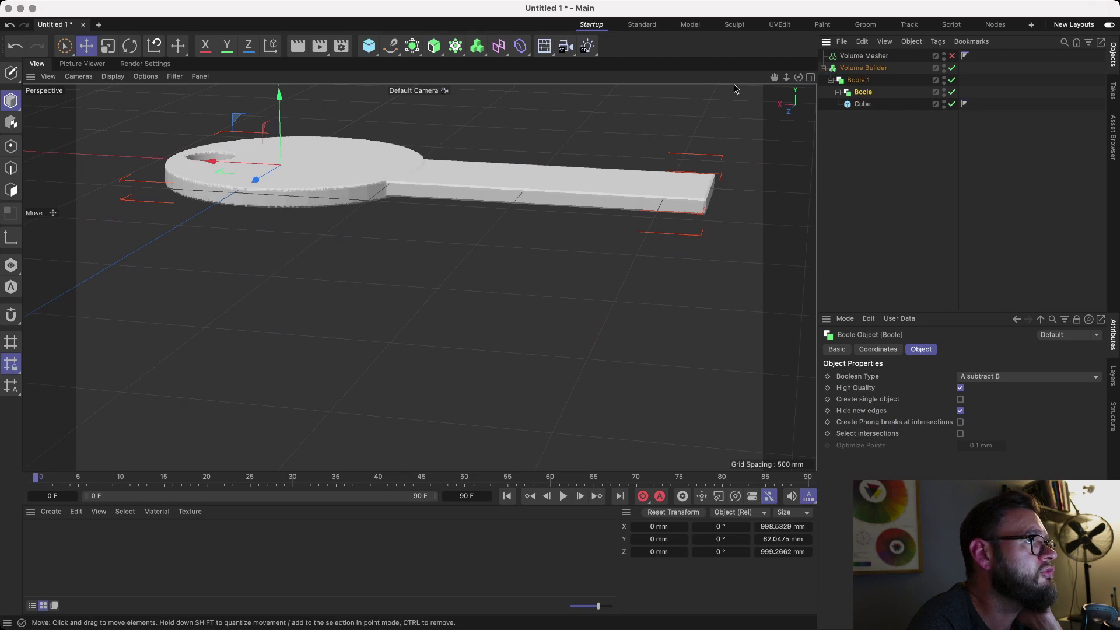
pyautogui.moveTo(773, 77); pyautogui.dragTo(800, 85)
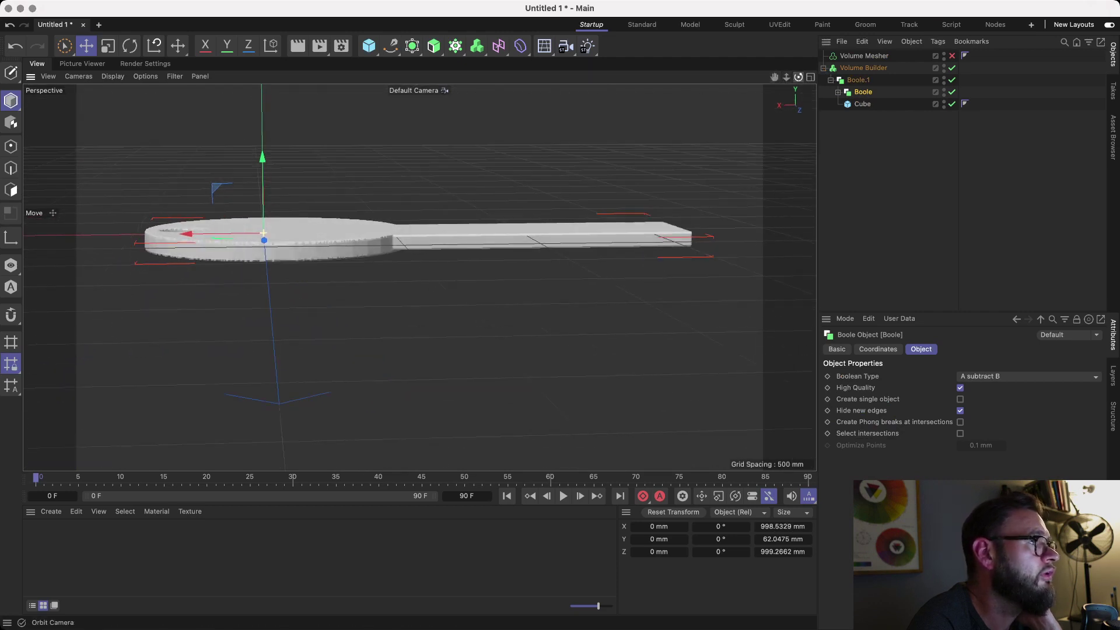
# Disable the Volume Builder and switch the viewport to Gouraud shading without lines to inspect the disc and its hole up close.
pyautogui.click(952, 81)
pyautogui.click(952, 80)
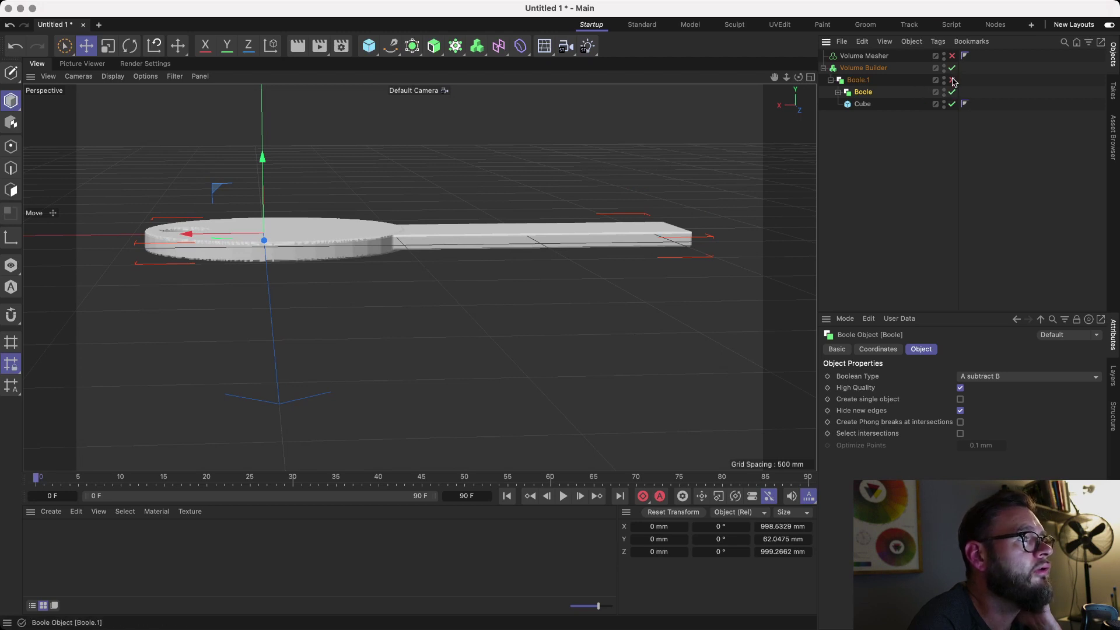
pyautogui.click(953, 68)
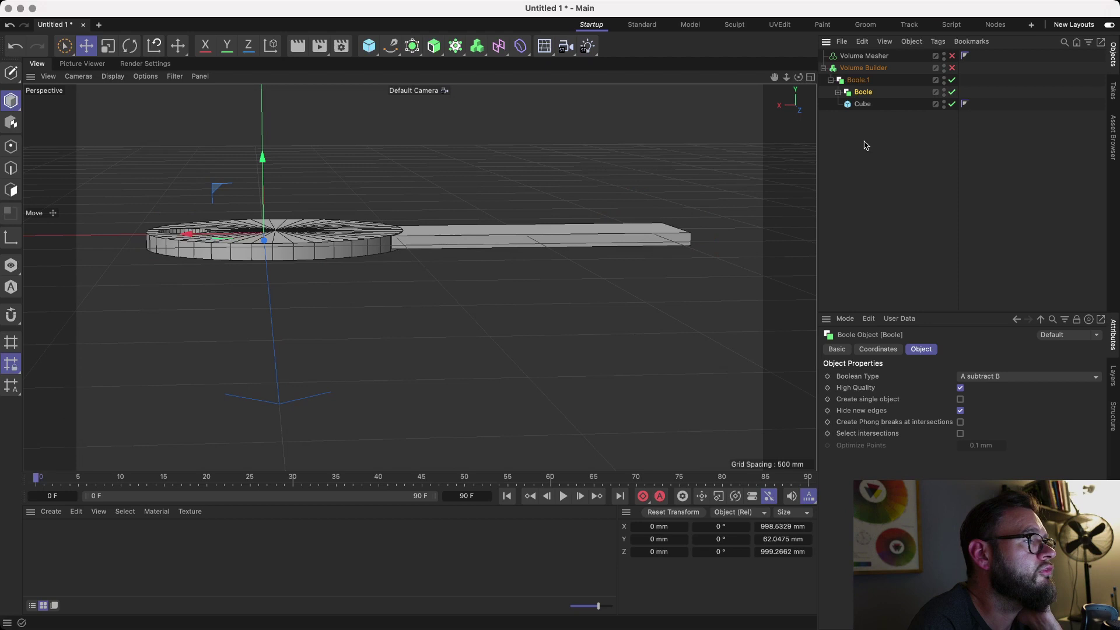
pyautogui.press('n')
pyautogui.press('a')
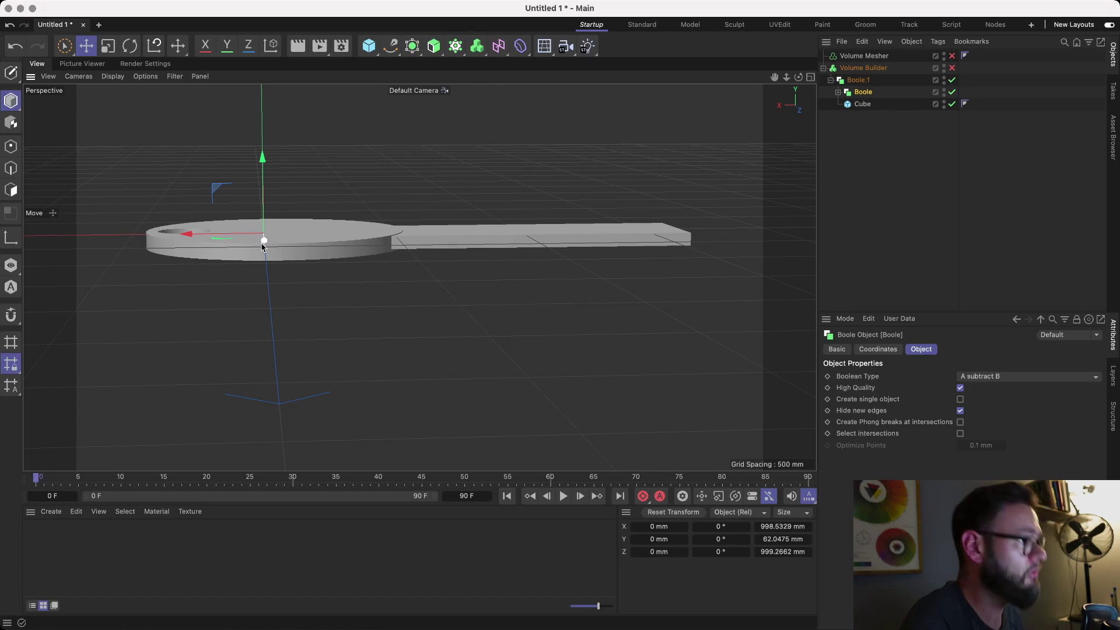
pyautogui.keyDown('alt'); pyautogui.moveTo(257, 249); pyautogui.dragTo(443, 264, button='right'); pyautogui.keyUp('alt')
pyautogui.keyDown('alt'); pyautogui.moveTo(457, 266); pyautogui.dragTo(634, 299, button='middle'); pyautogui.keyUp('alt')
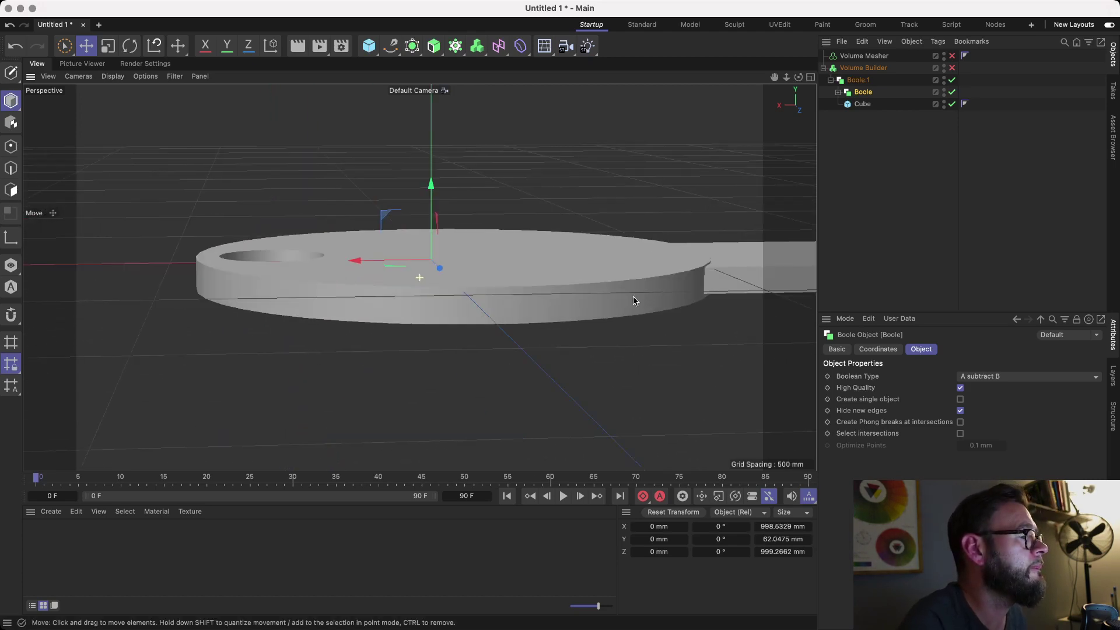
pyautogui.keyDown('alt'); pyautogui.moveTo(634, 300); pyautogui.dragTo(603, 284); pyautogui.keyUp('alt')
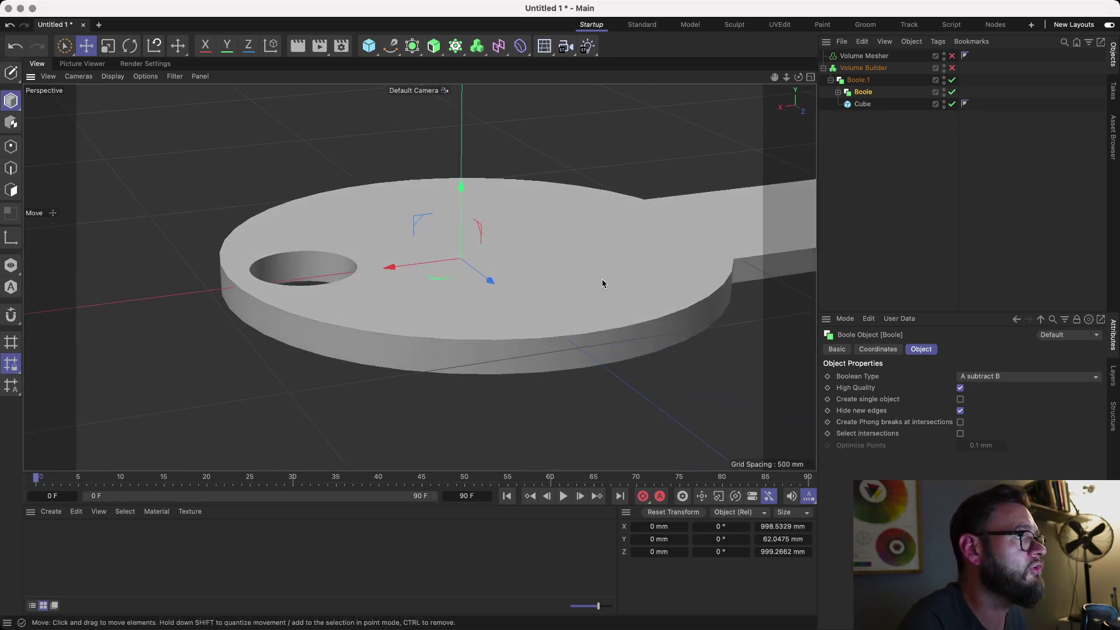
# Re-enable the Volume Builder, add a Phong tag to it and delete that tag again.
pyautogui.click(953, 68)
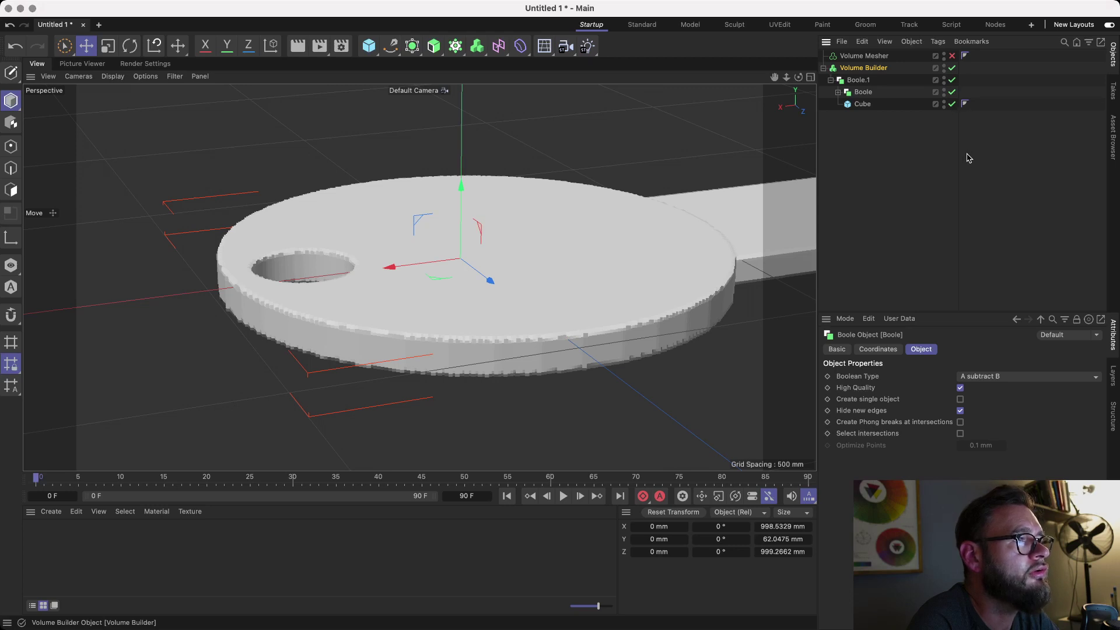
pyautogui.click(1087, 180)
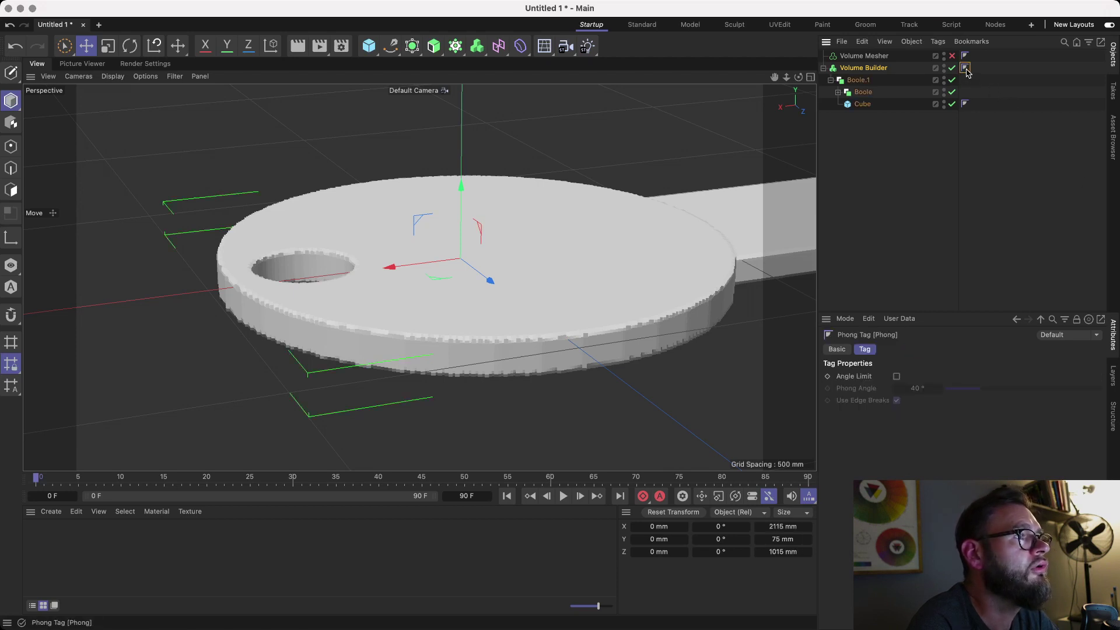
pyautogui.press('Delete')
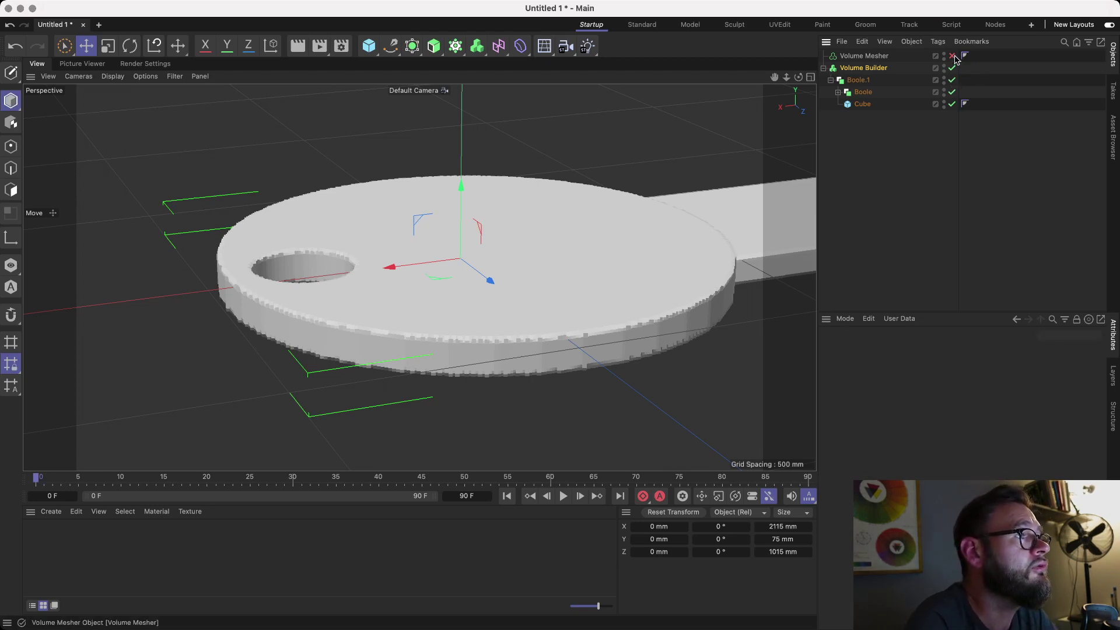
# Nest the Volume Builder under the Volume Mesher and enable the mesher.
pyautogui.moveTo(786, 78); pyautogui.dragTo(586, 84)
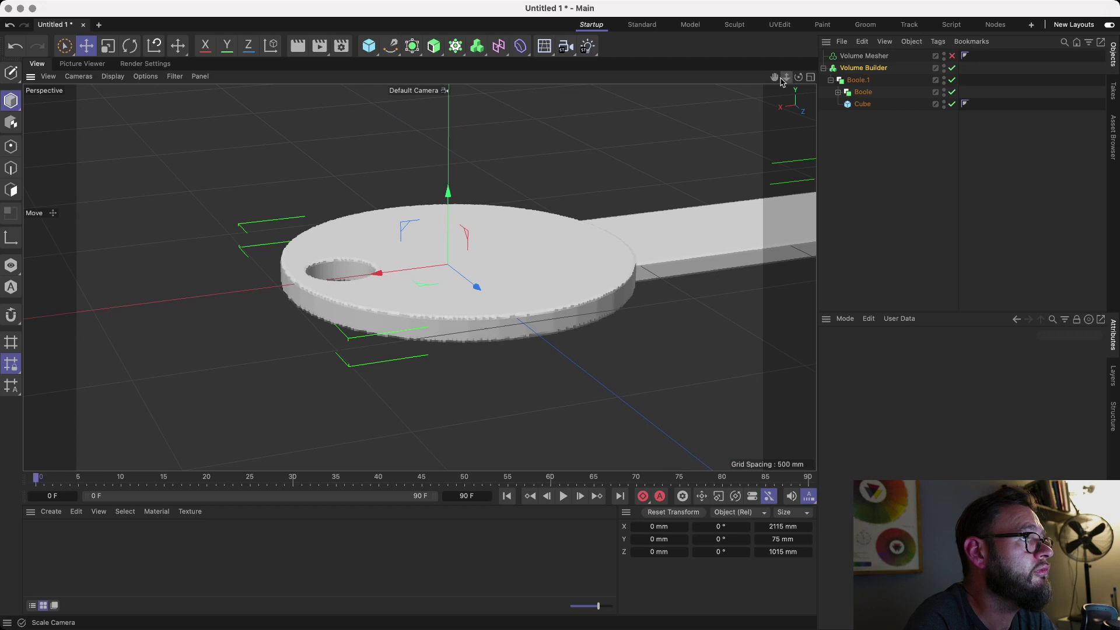
pyautogui.moveTo(799, 78); pyautogui.dragTo(863, 59)
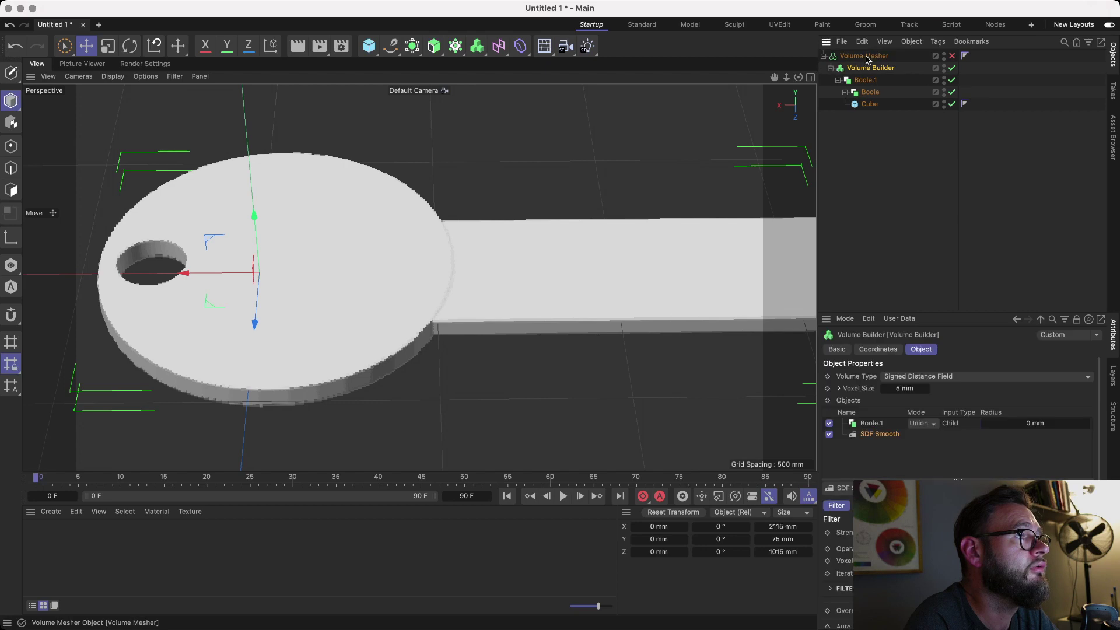
pyautogui.click(867, 59)
pyautogui.click(952, 56)
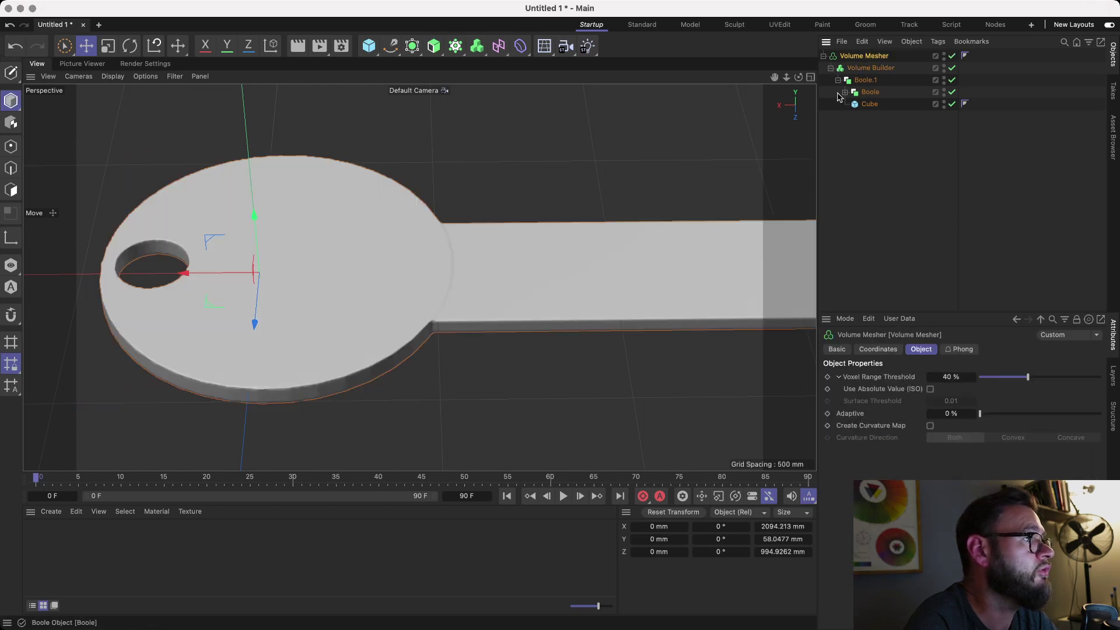
# Set the large Cylinder's rotation segments to 100 inside the meshed Boole for a rounder disc.
pyautogui.moveTo(774, 78); pyautogui.dragTo(696, 90)
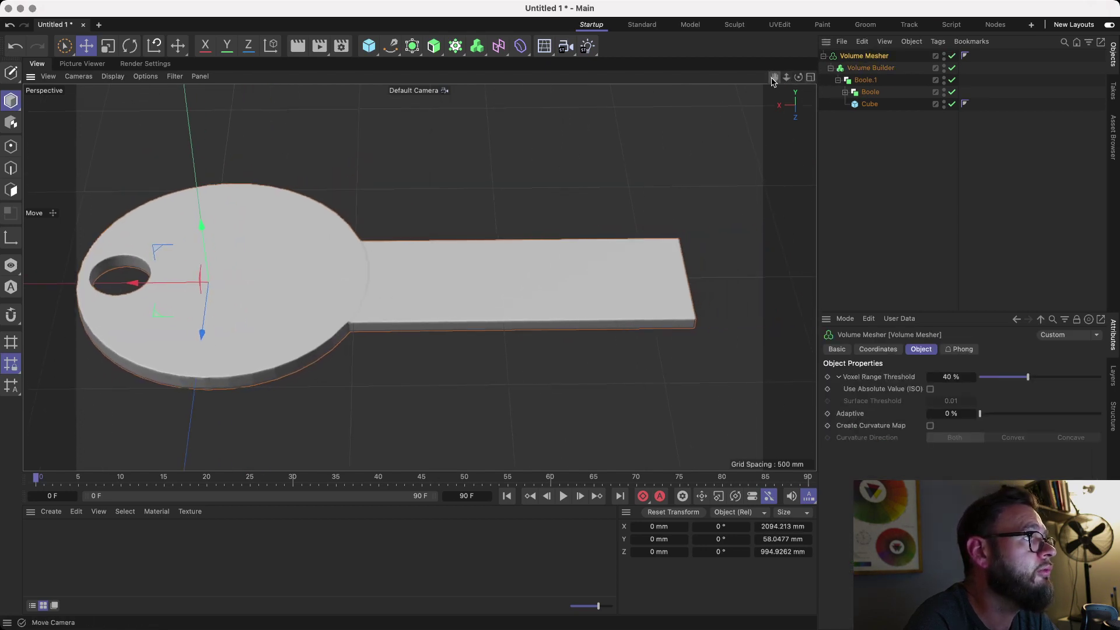
pyautogui.moveTo(798, 79)
pyautogui.mouseDown()
pyautogui.moveTo(795, 15)
pyautogui.moveTo(798, 77)
pyautogui.mouseUp()
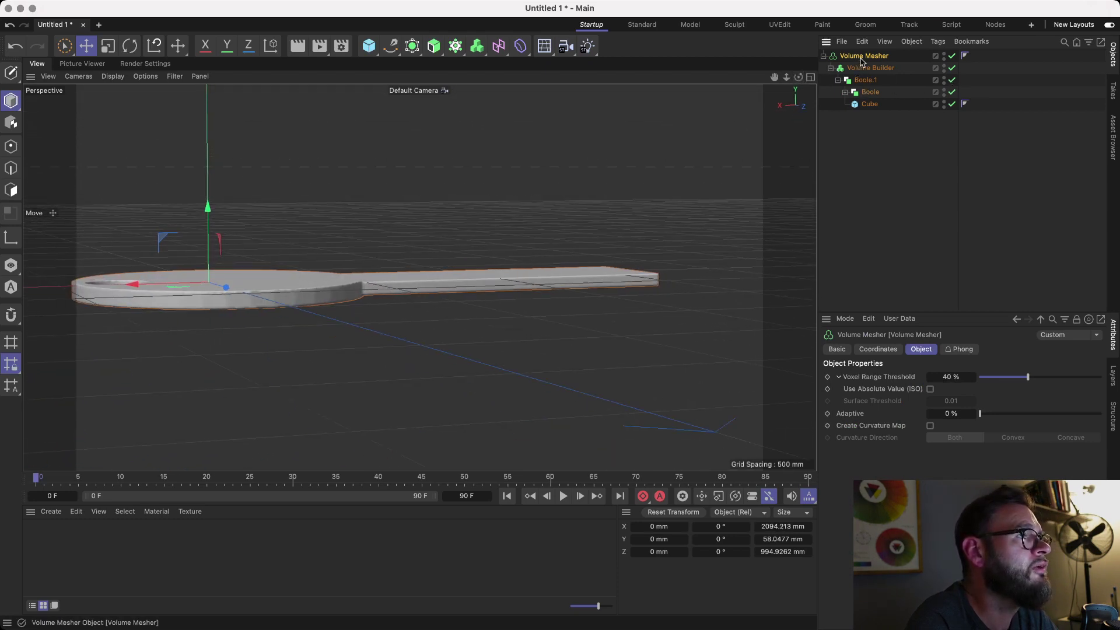
pyautogui.click(846, 92)
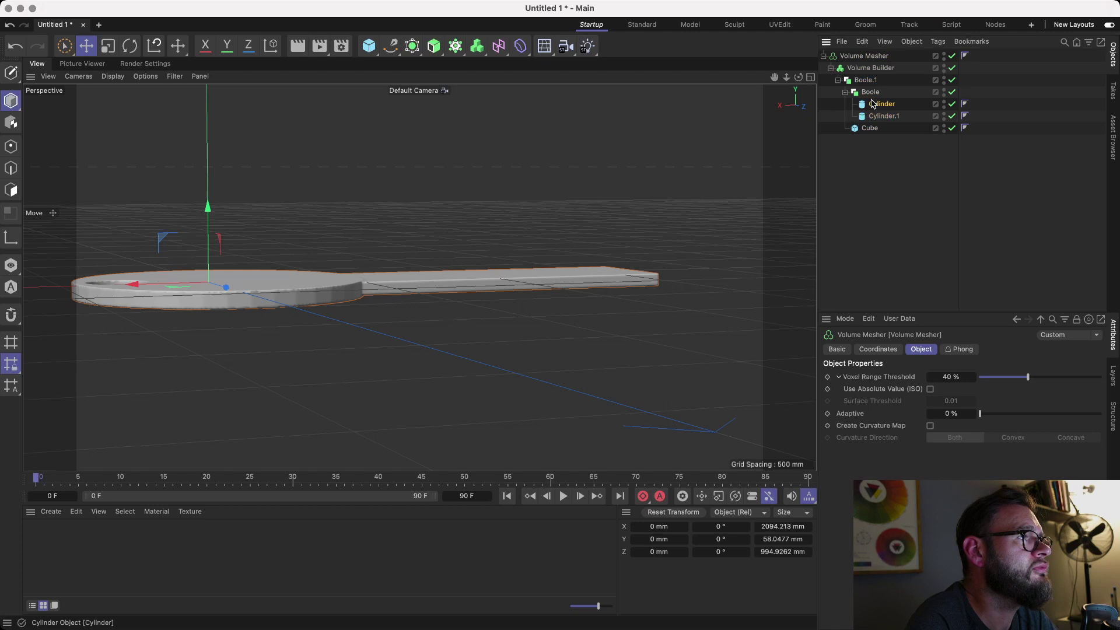
pyautogui.click(881, 104)
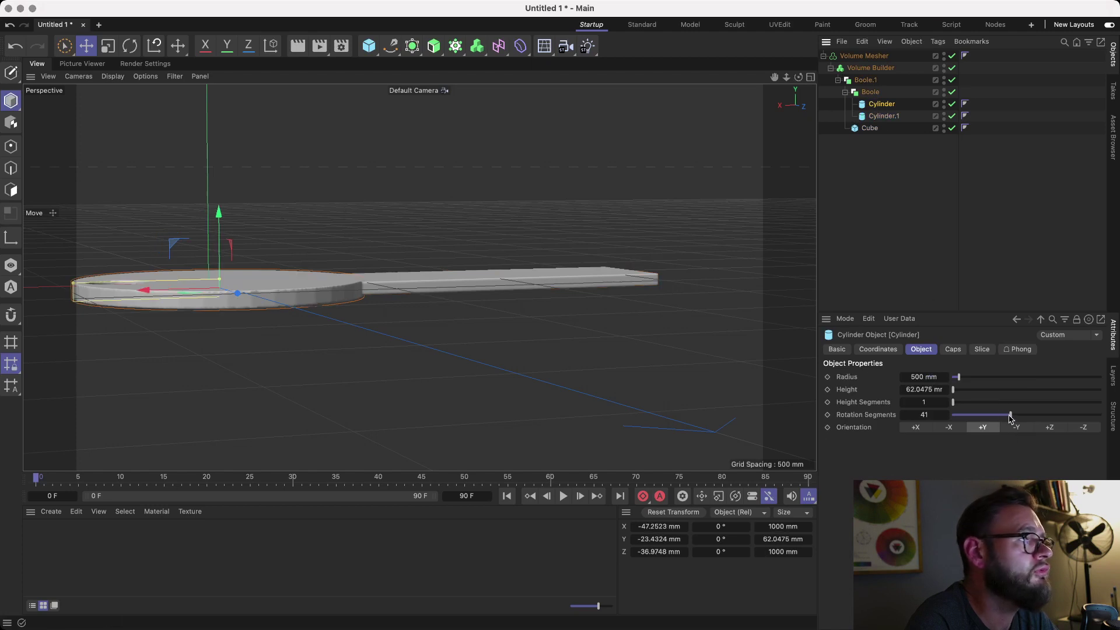
pyautogui.moveTo(1010, 415); pyautogui.dragTo(1100, 414)
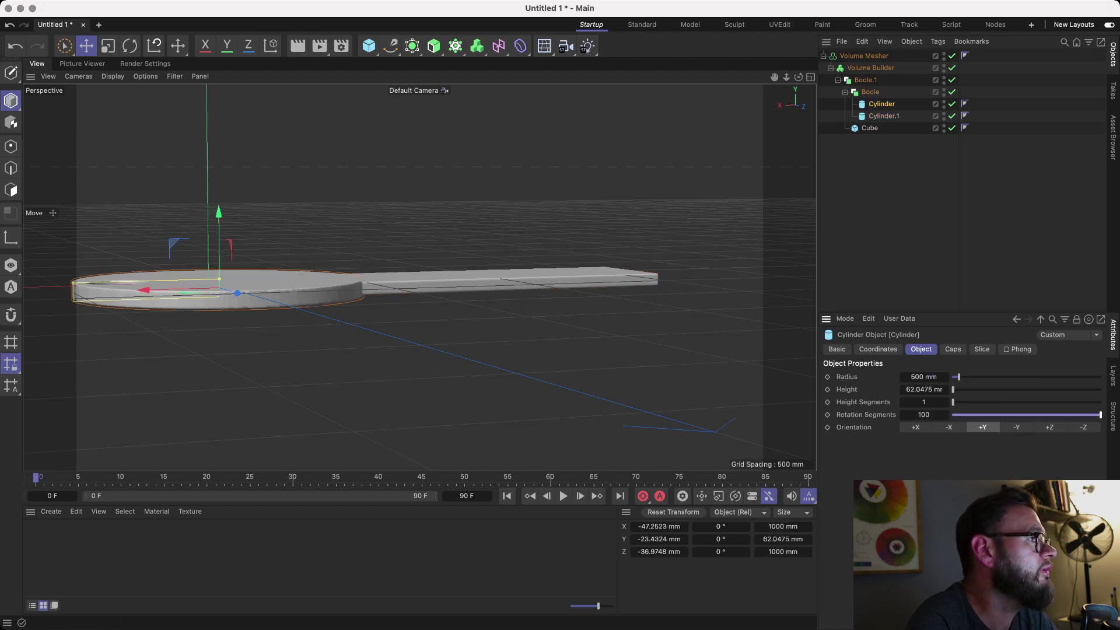
pyautogui.moveTo(799, 77); pyautogui.dragTo(799, 113)
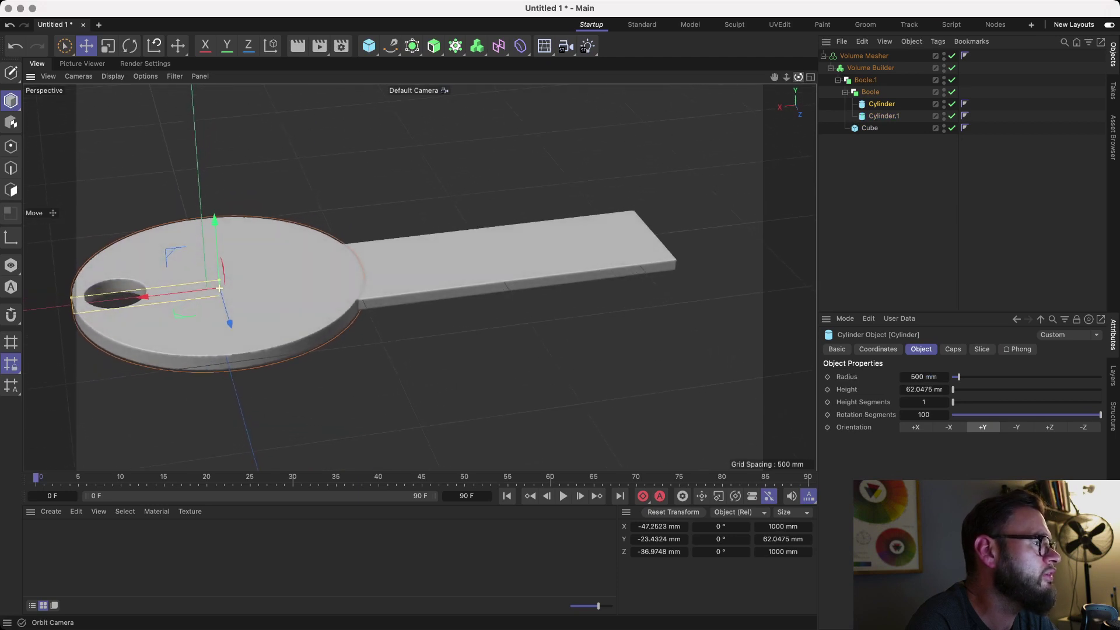
# Add a Sphere primitive at the disc and shrink its radius to about 115 mm.
pyautogui.keyDown('alt'); pyautogui.moveTo(266, 322); pyautogui.dragTo(266, 294); pyautogui.keyUp('alt')
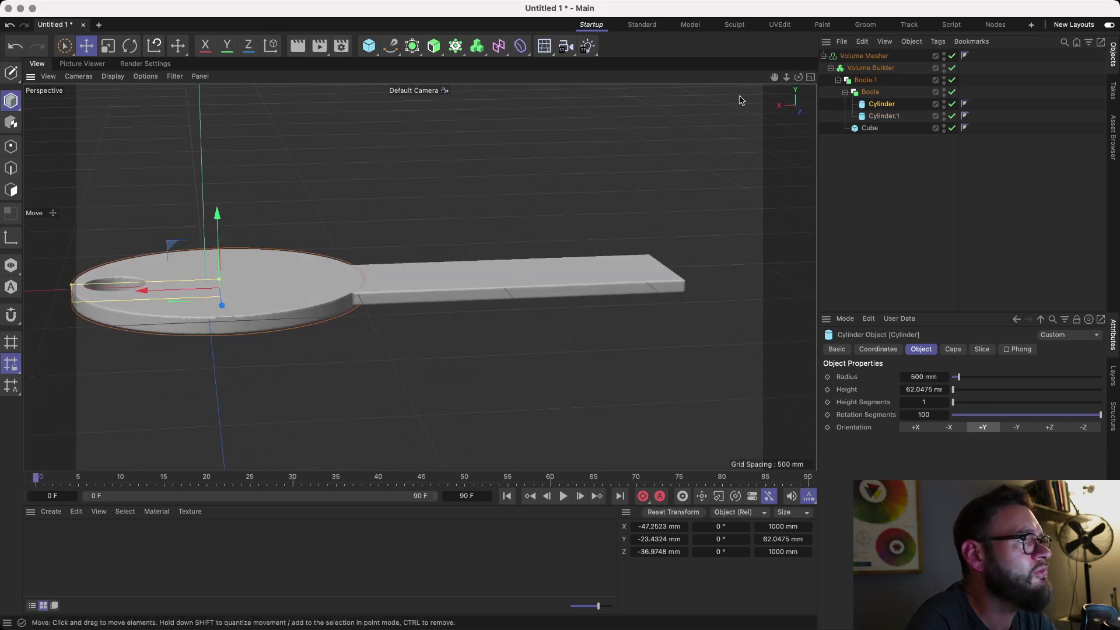
pyautogui.moveTo(787, 78)
pyautogui.mouseDown()
pyautogui.moveTo(773, 79)
pyautogui.moveTo(799, 108)
pyautogui.moveTo(799, 82)
pyautogui.moveTo(821, 90)
pyautogui.moveTo(786, 76)
pyautogui.mouseUp()
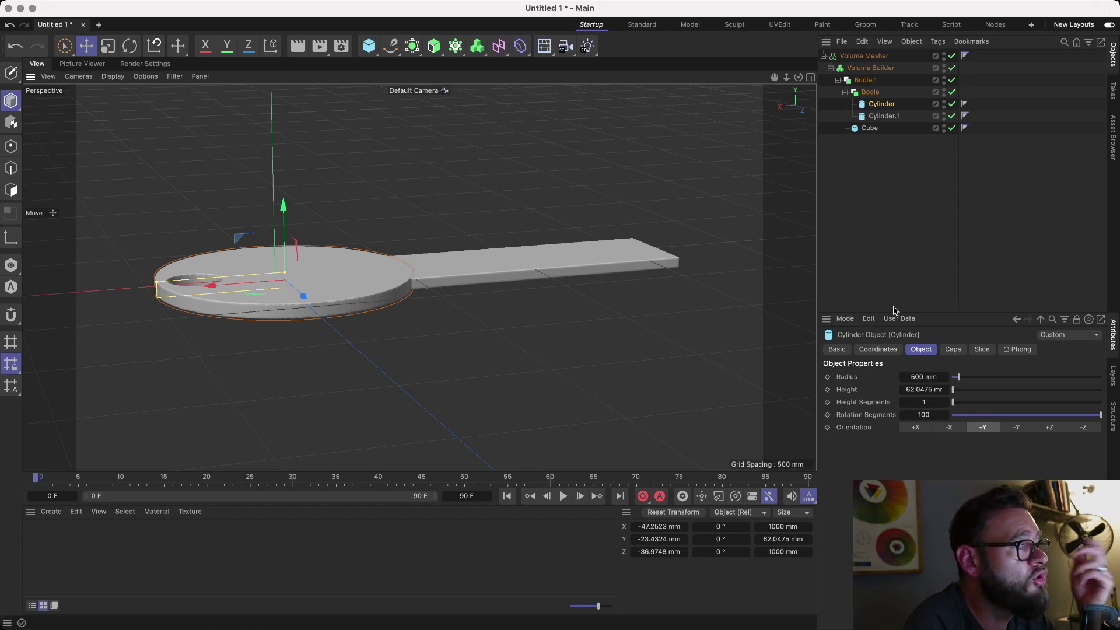
pyautogui.moveTo(799, 77)
pyautogui.mouseDown()
pyautogui.moveTo(795, 187)
pyautogui.moveTo(782, 166)
pyautogui.moveTo(783, 81)
pyautogui.mouseUp()
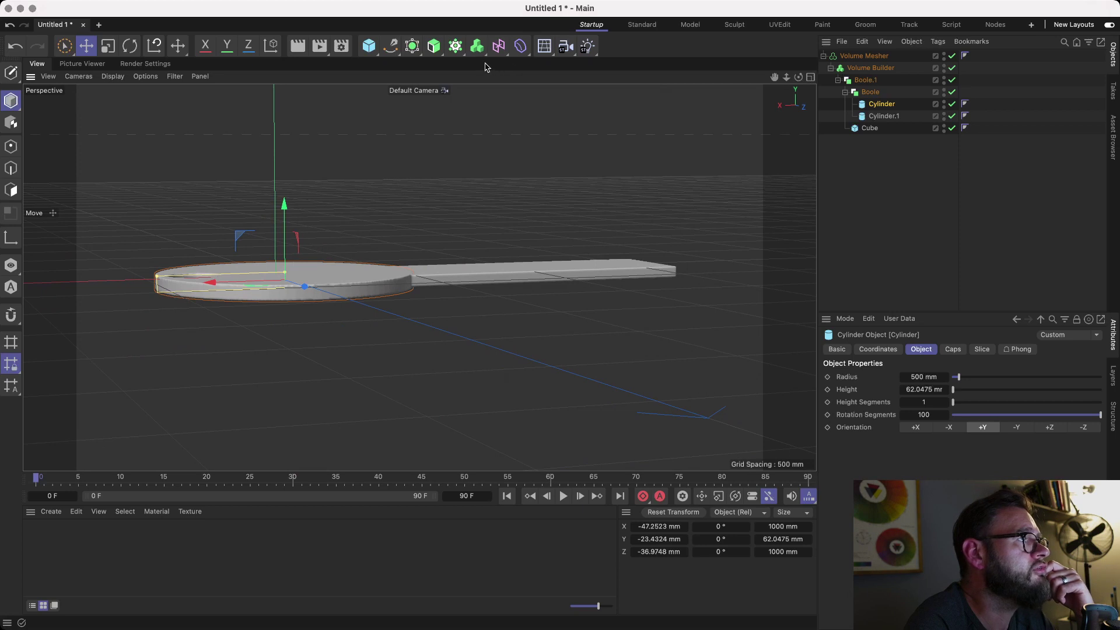
pyautogui.moveTo(373, 50); pyautogui.dragTo(624, 90)
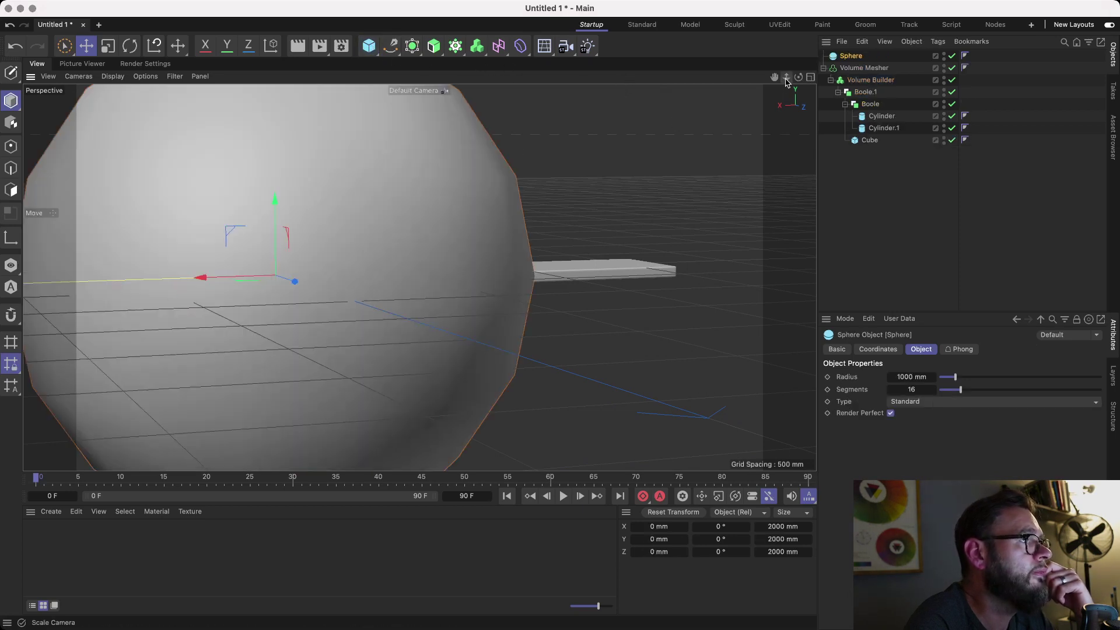
pyautogui.scroll(-3, 418, 277)
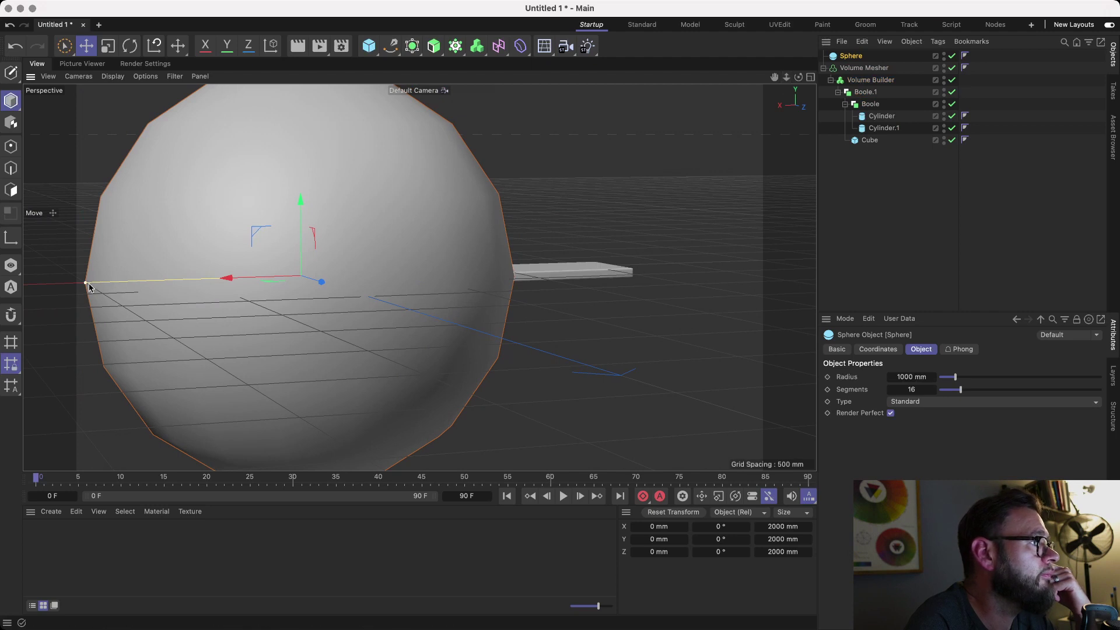
pyautogui.moveTo(87, 283); pyautogui.dragTo(286, 285)
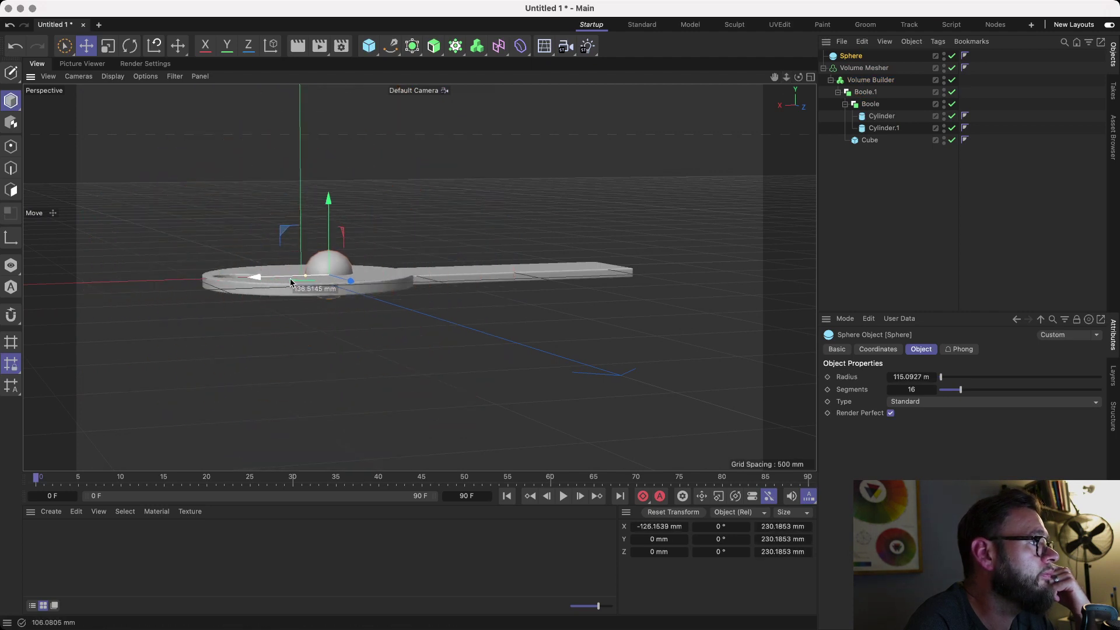
# Reposition the sphere on the disc at about X -156 mm, Z -38 mm and nest it under the Volume Builder.
pyautogui.moveTo(798, 77); pyautogui.dragTo(799, 145)
pyautogui.moveTo(444, 193)
pyautogui.keyDown('alt'); pyautogui.mouseDown()
pyautogui.moveTo(444, 234)
pyautogui.moveTo(444, 213)
pyautogui.mouseUp(); pyautogui.keyUp('alt')
pyautogui.press('super+z')
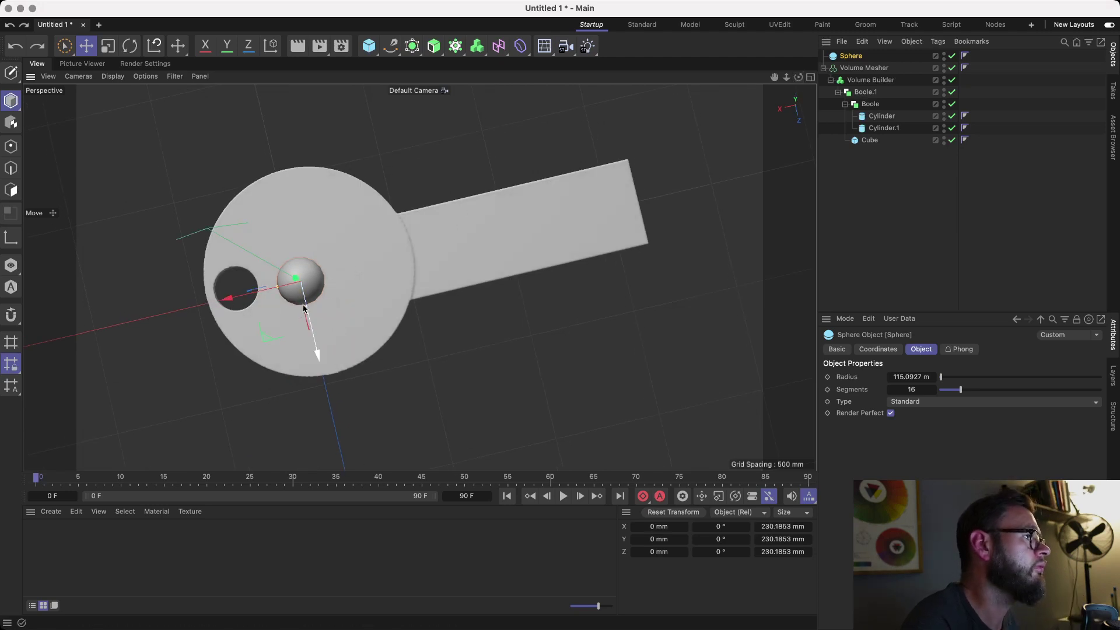
pyautogui.moveTo(242, 294); pyautogui.dragTo(275, 286)
pyautogui.moveTo(352, 332); pyautogui.dragTo(344, 324)
pyautogui.moveTo(851, 58); pyautogui.dragTo(793, 19)
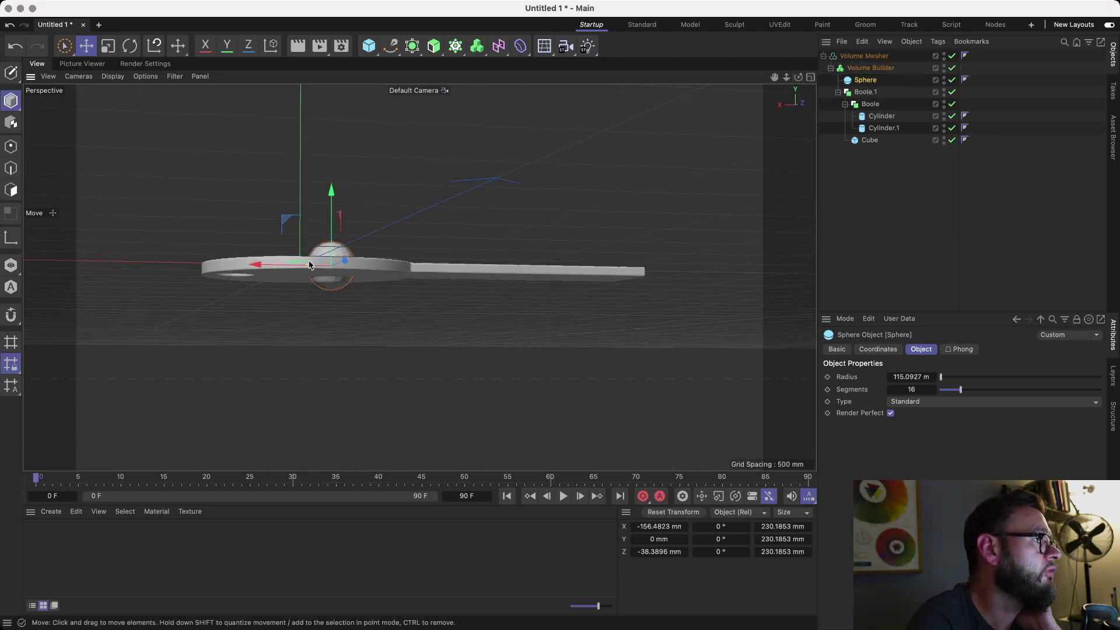
# Enlarge the sphere to a radius of about 273 mm and set its segments to 100.
pyautogui.moveTo(342, 243); pyautogui.dragTo(364, 235)
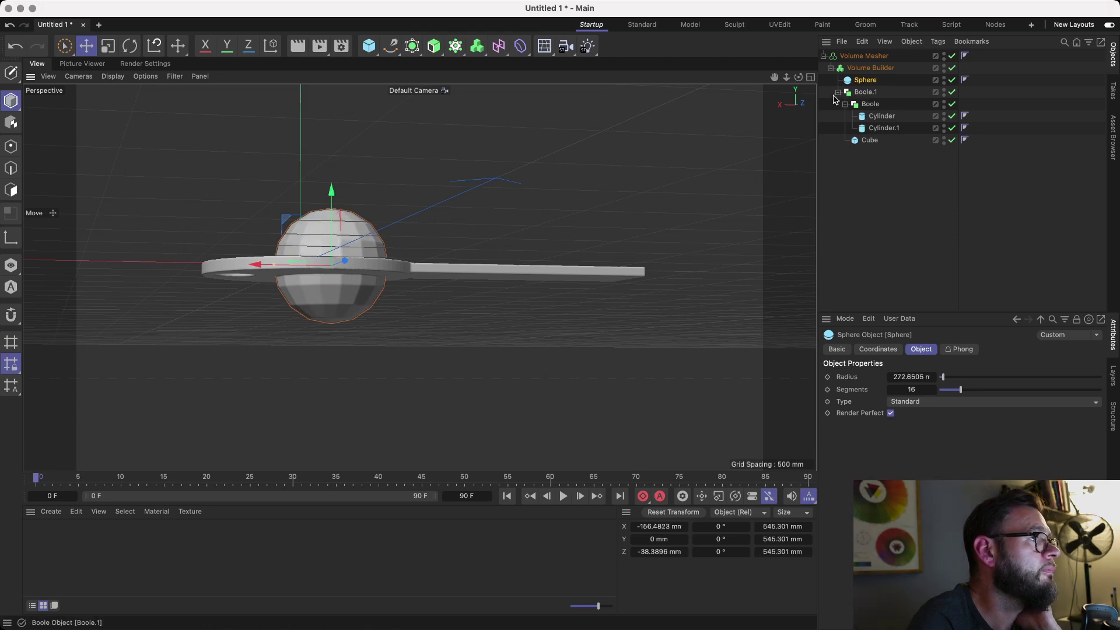
pyautogui.moveTo(798, 77); pyautogui.dragTo(811, 99)
pyautogui.moveTo(971, 390); pyautogui.dragTo(1101, 390)
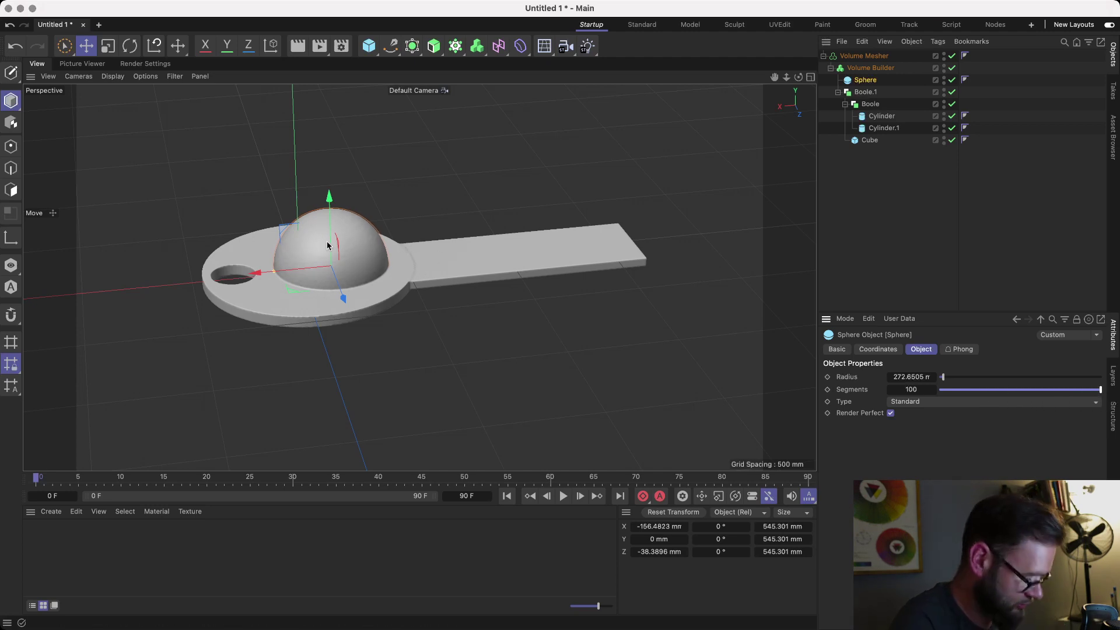
# Examine the junction of sphere and disc up close, briefly previewing it with the Interactive Render Region.
pyautogui.scroll(2, 424, 252)
pyautogui.scroll(3, 424, 252)
pyautogui.scroll(-5, 677, 274)
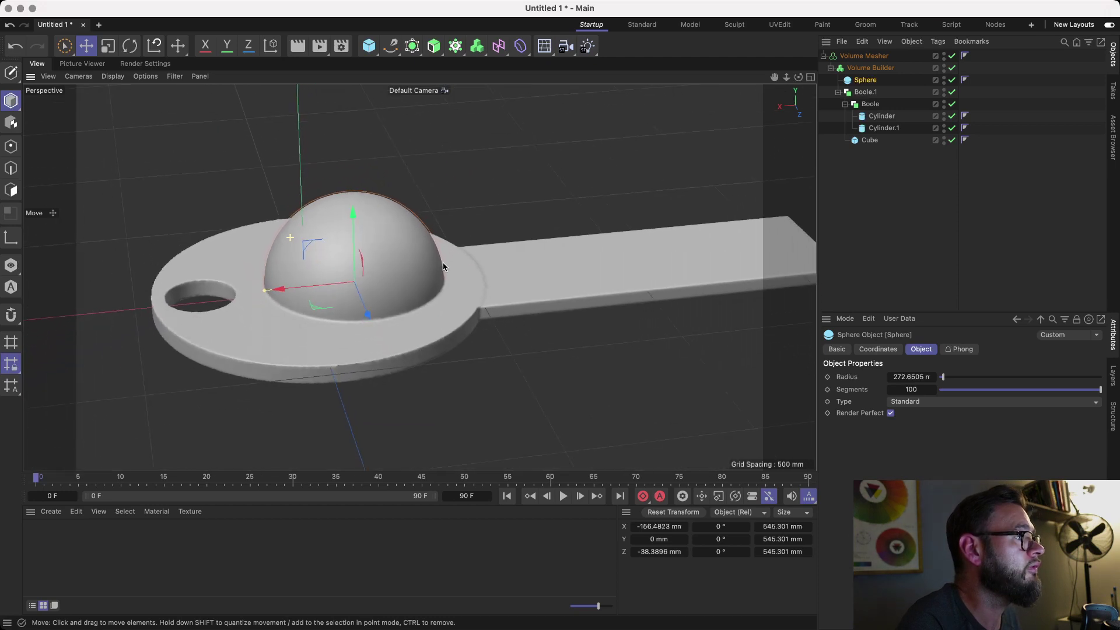
pyautogui.scroll(1, 492, 253)
pyautogui.keyDown('alt'); pyautogui.moveTo(493, 257); pyautogui.dragTo(470, 257); pyautogui.keyUp('alt')
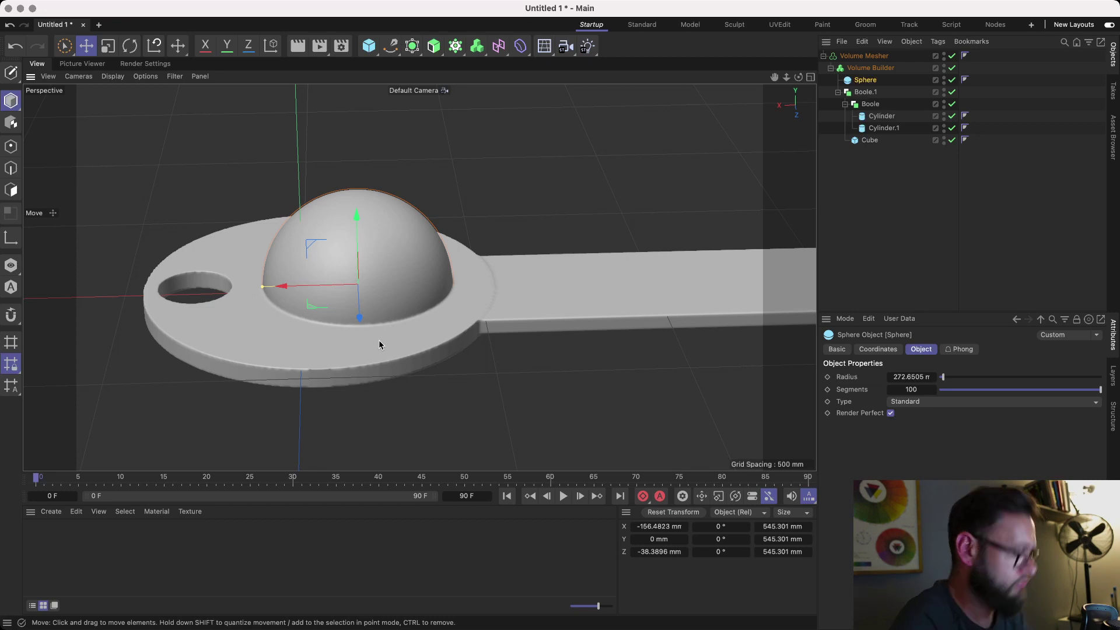
pyautogui.hotkey('alt', 'r')
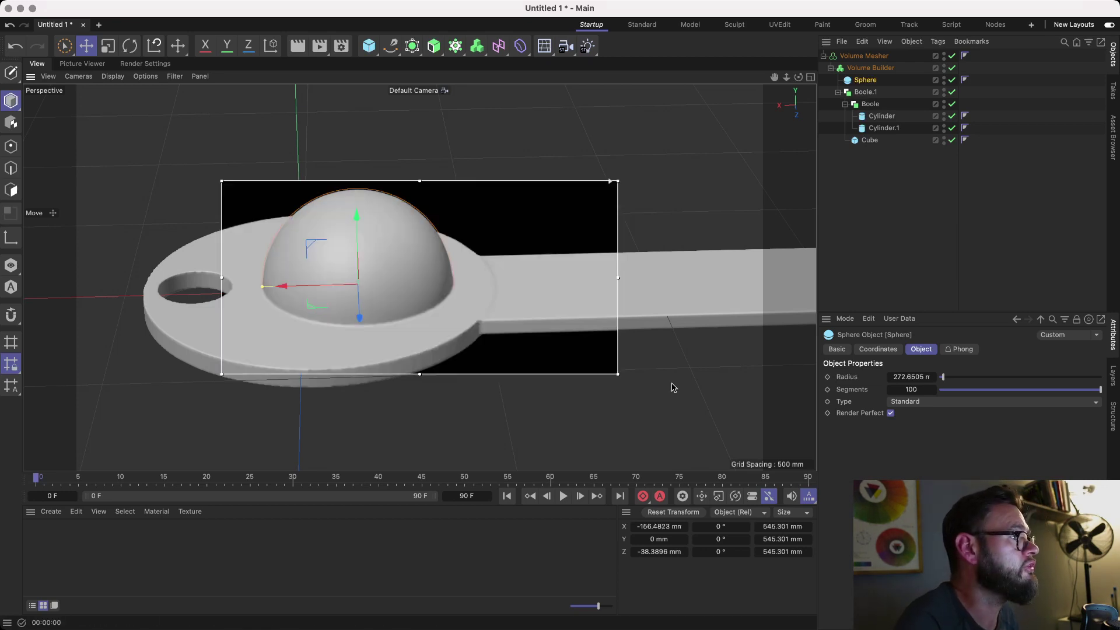
pyautogui.hotkey('alt', 'r')
# Try Voxel Range Thresholds of 18% and 0% on the Volume Mesher and settle on 50%.
pyautogui.click(864, 57)
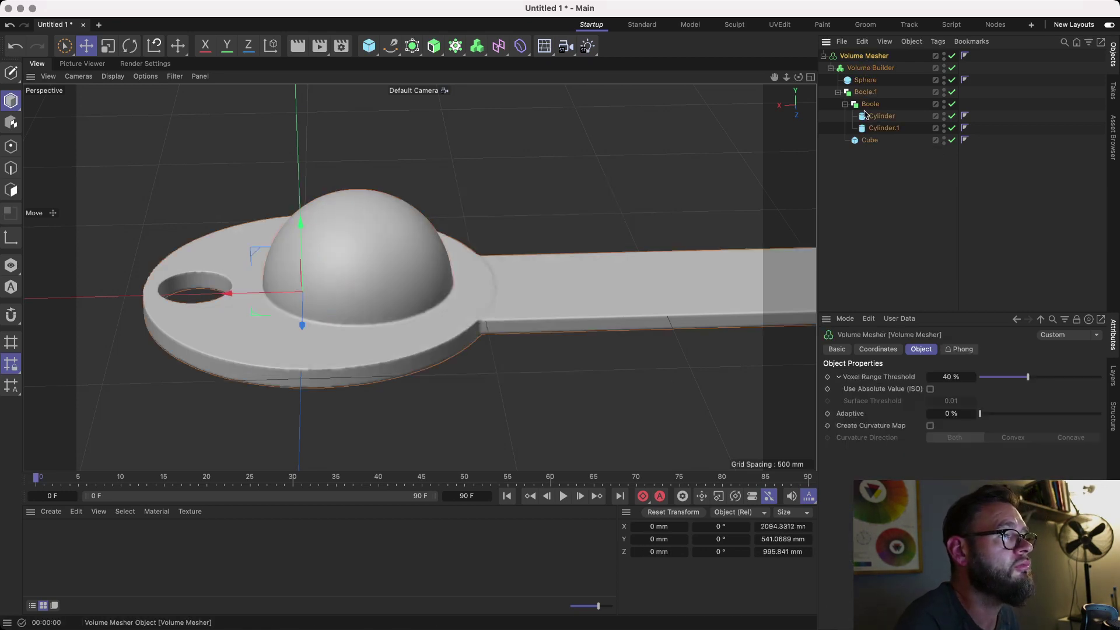
pyautogui.click(1001, 379)
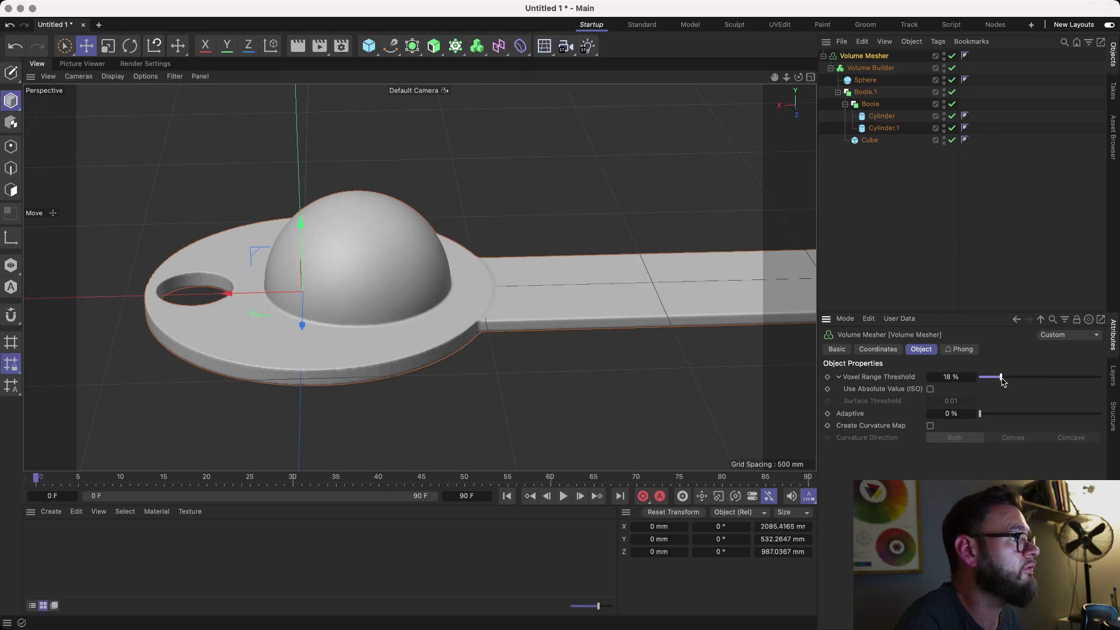
pyautogui.moveTo(1001, 379); pyautogui.dragTo(980, 379)
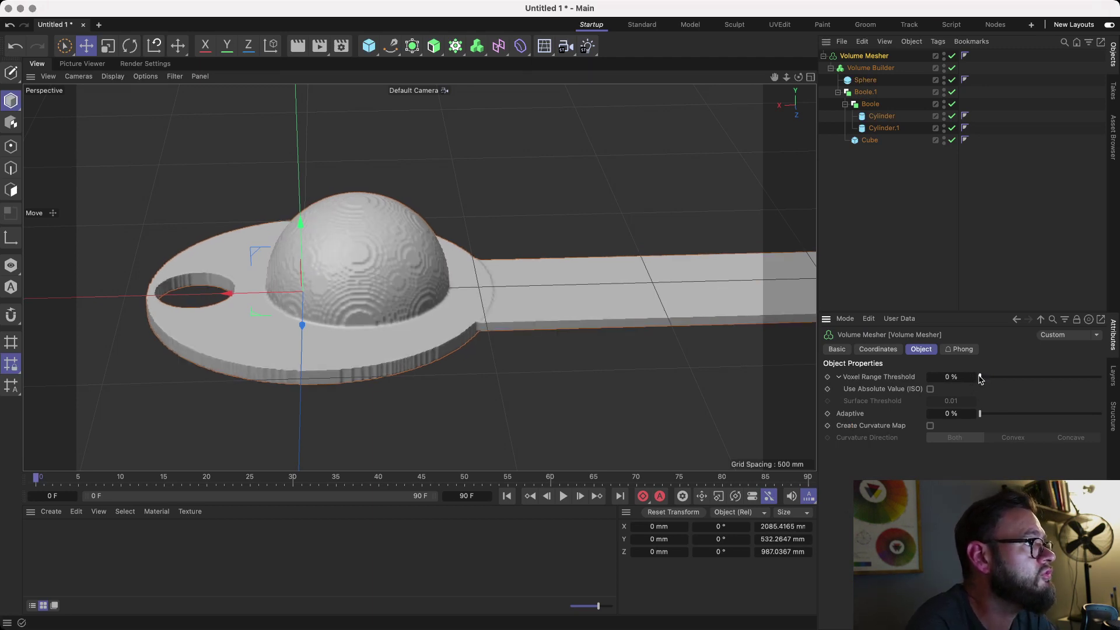
pyautogui.moveTo(980, 379); pyautogui.dragTo(1043, 379)
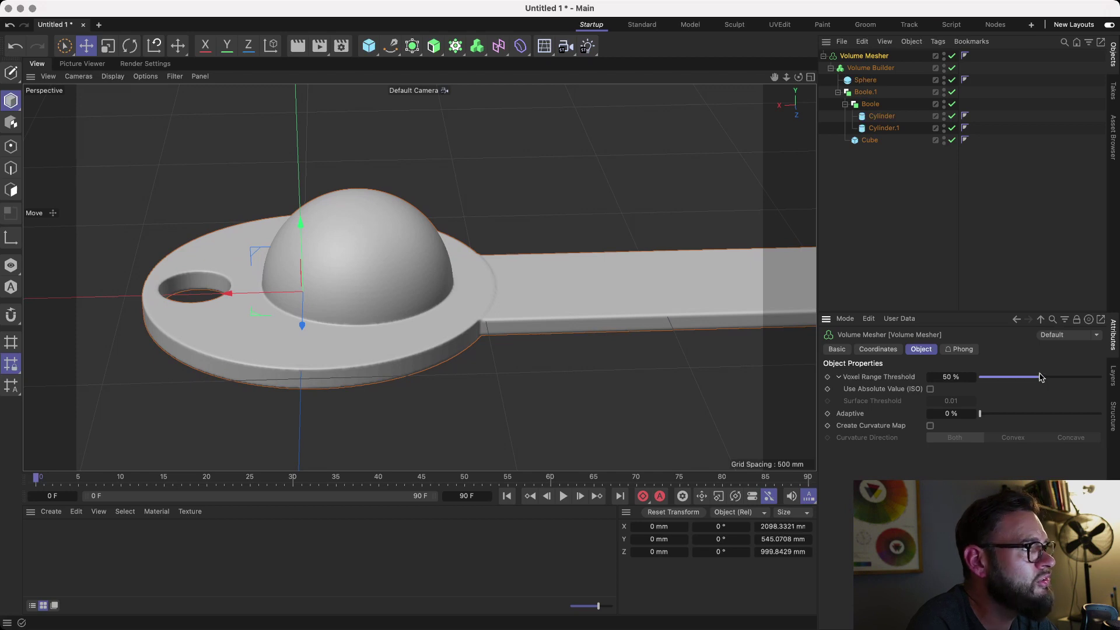
pyautogui.moveTo(980, 413); pyautogui.dragTo(957, 410)
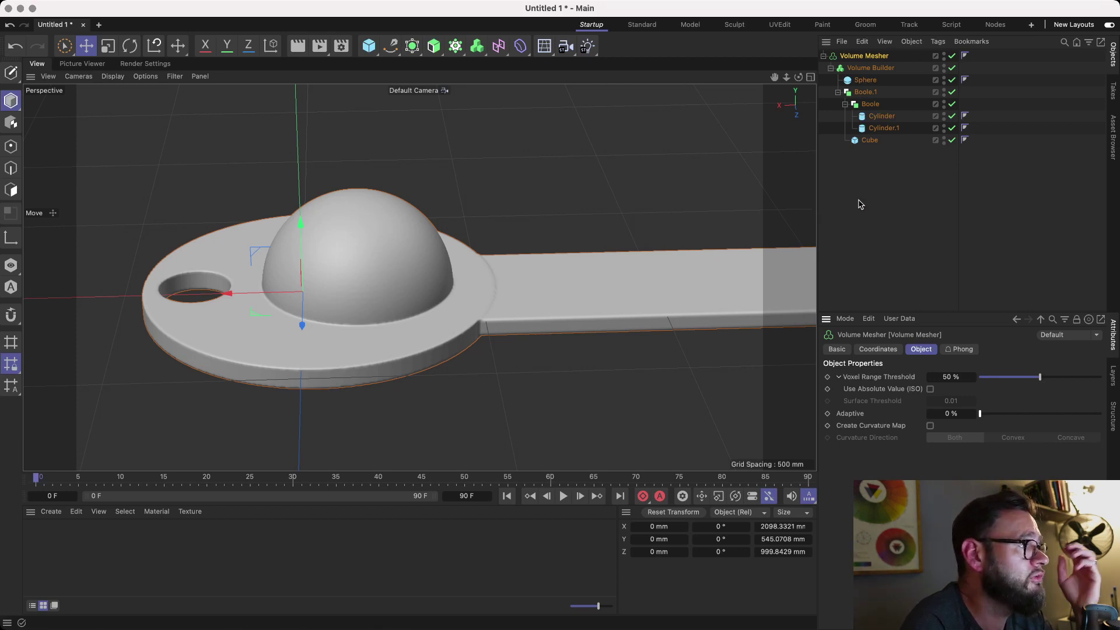
# Select the Volume Builder and examine the merged sphere, disc and bar from above and from the side.
pyautogui.moveTo(798, 77)
pyautogui.mouseDown()
pyautogui.moveTo(770, 102)
pyautogui.moveTo(796, 84)
pyautogui.mouseUp()
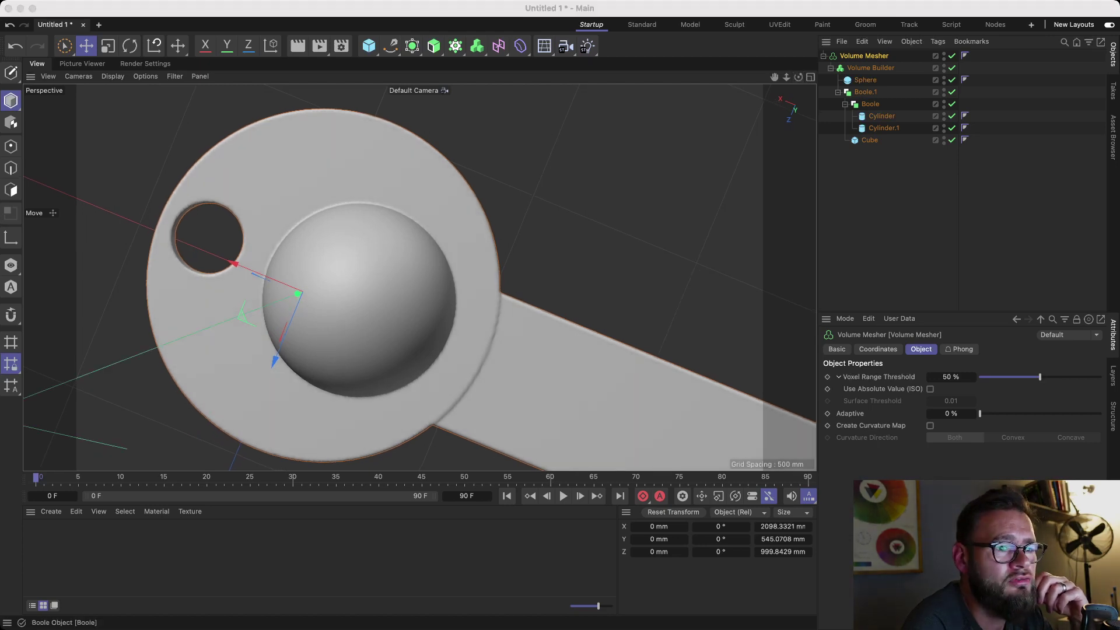
pyautogui.click(816, 8)
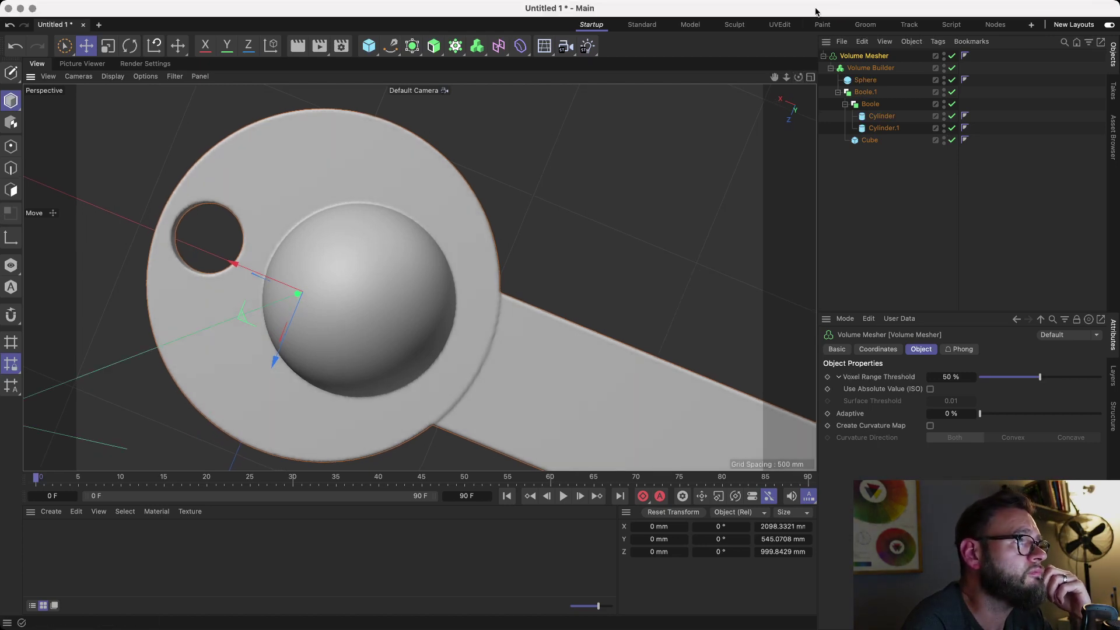
pyautogui.click(872, 68)
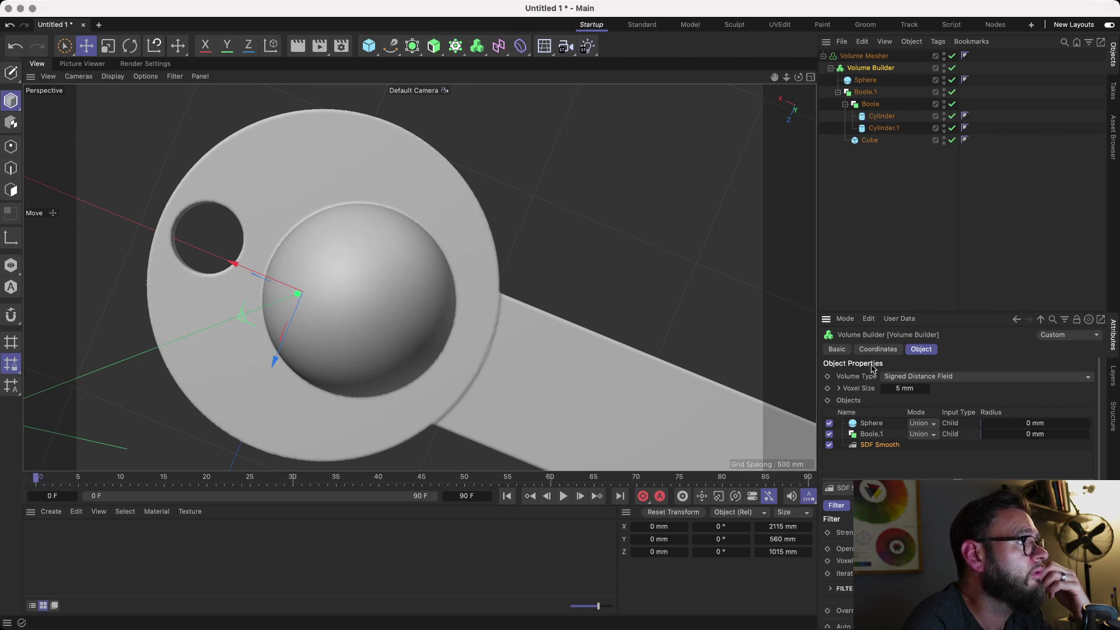
pyautogui.moveTo(798, 76); pyautogui.dragTo(798, 36)
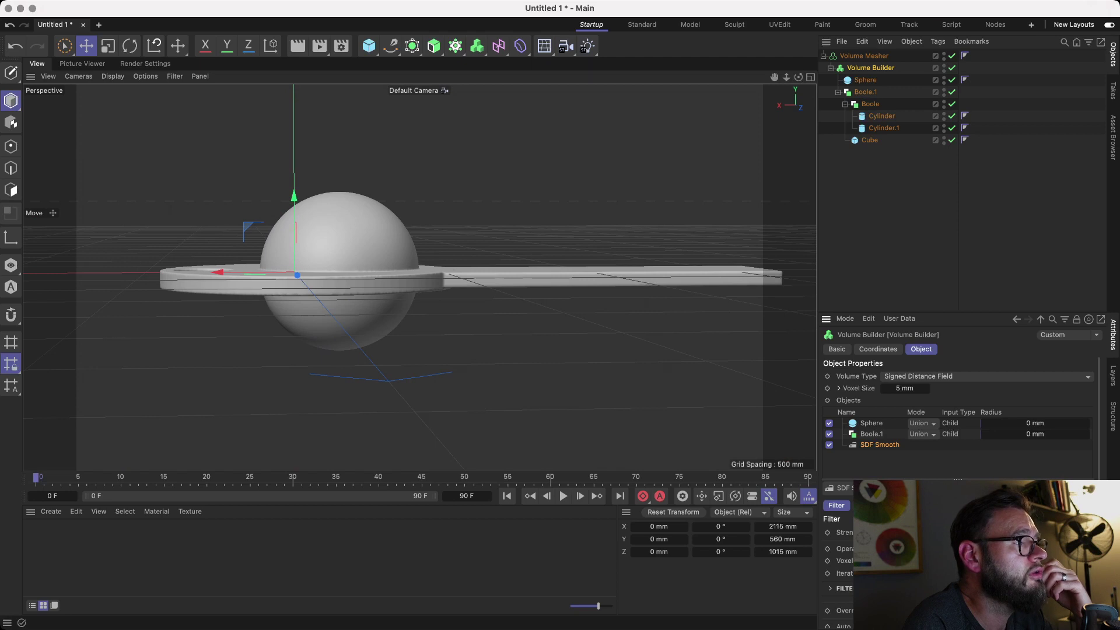
pyautogui.moveTo(798, 76); pyautogui.dragTo(798, 131)
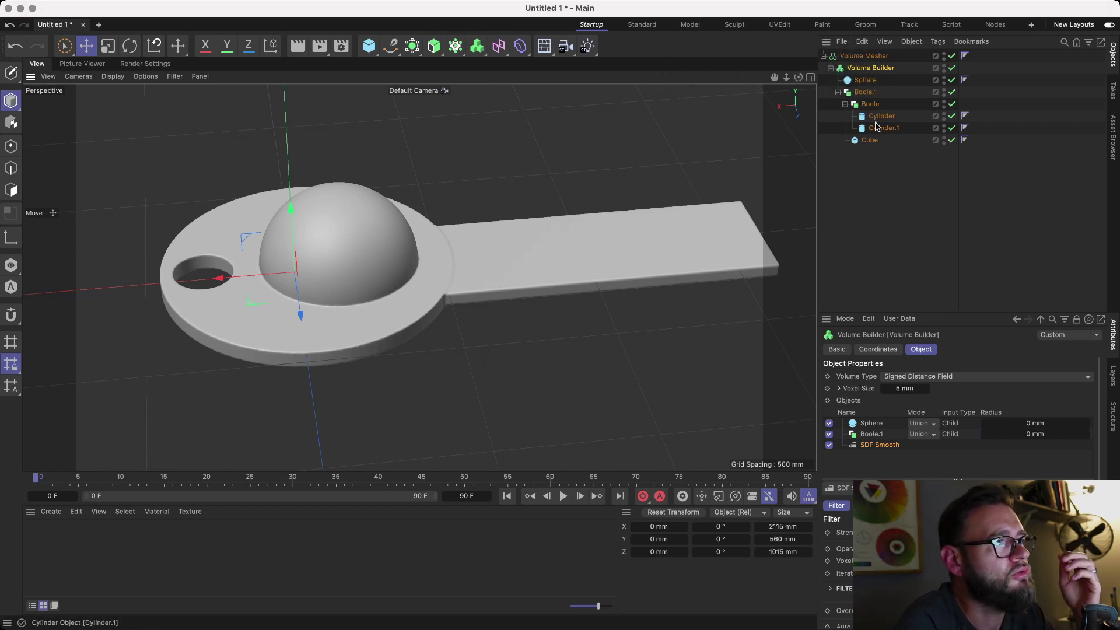
# Create a new default material and apply it to the Volume Mesher.
pyautogui.doubleClick(63, 535)
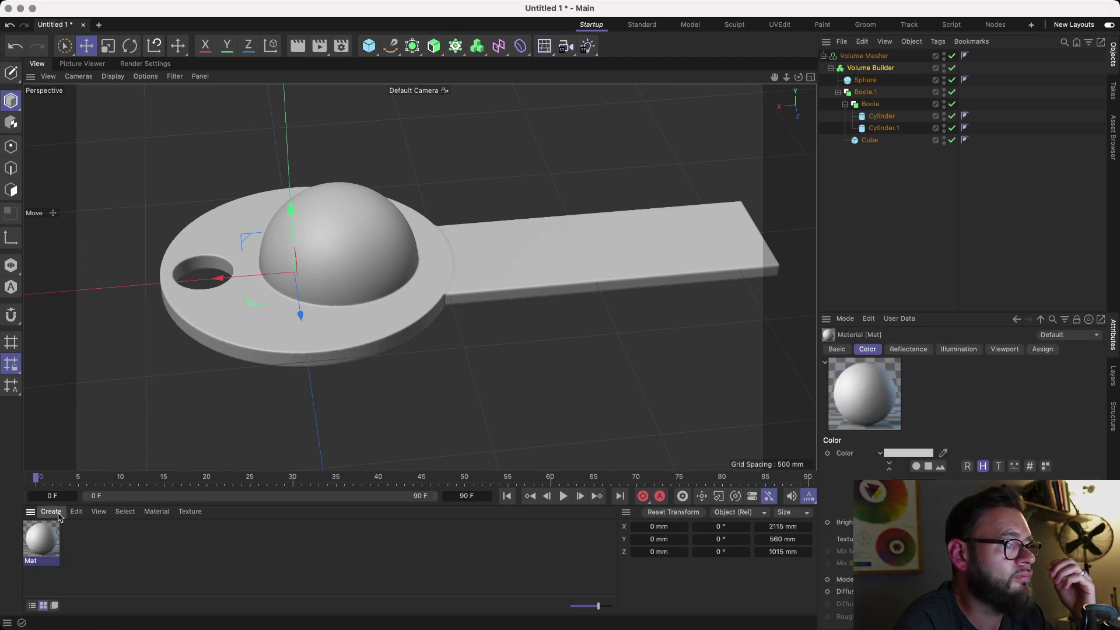
pyautogui.click(207, 545)
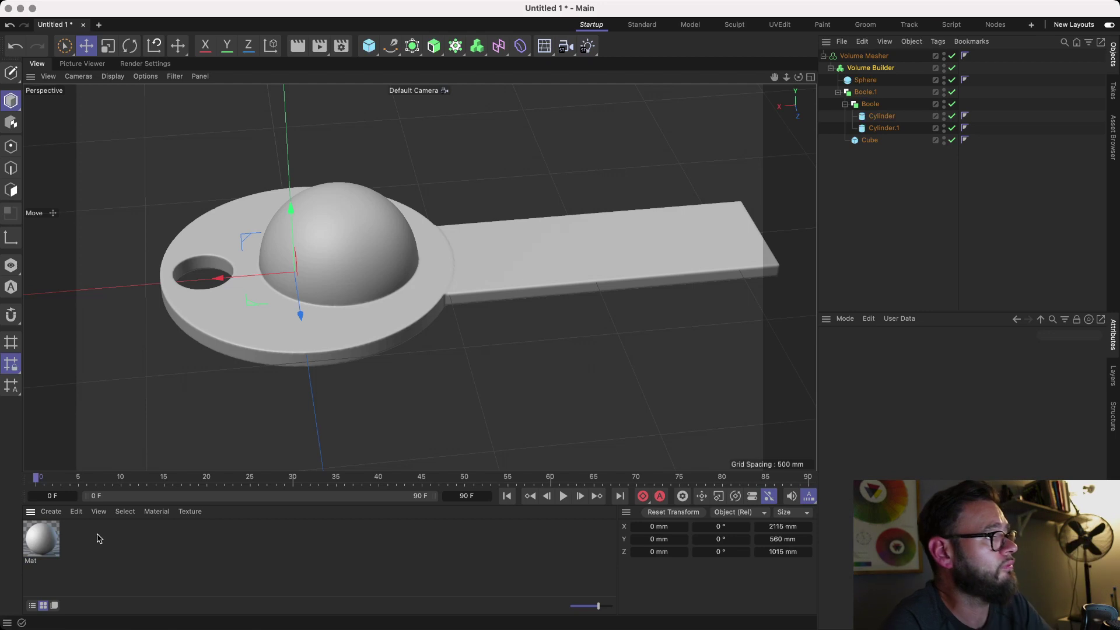
pyautogui.moveTo(41, 538); pyautogui.dragTo(869, 56)
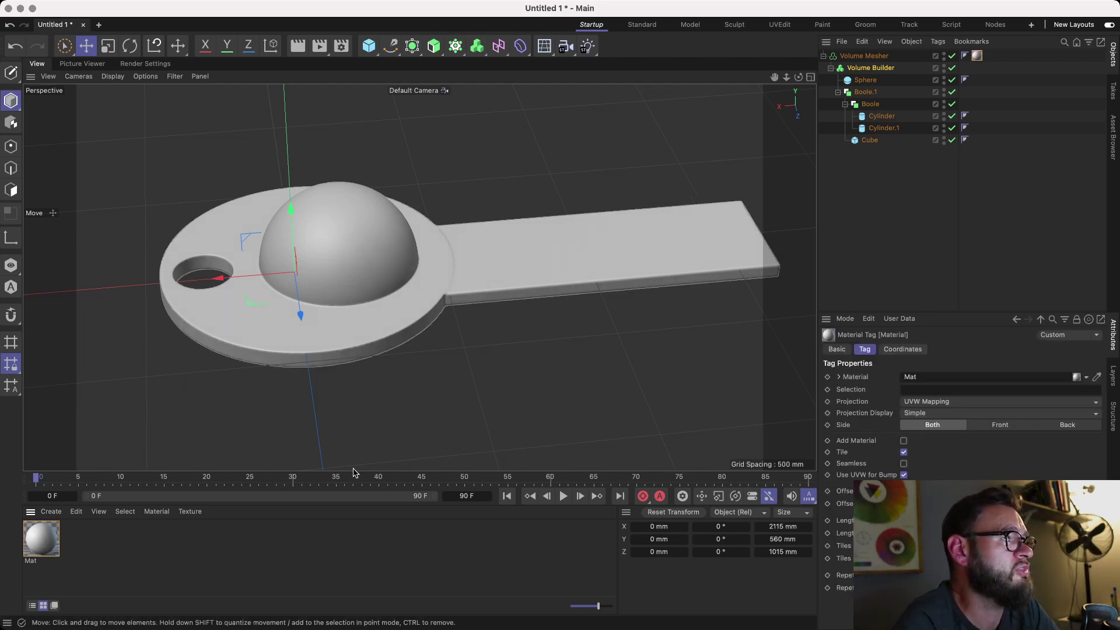